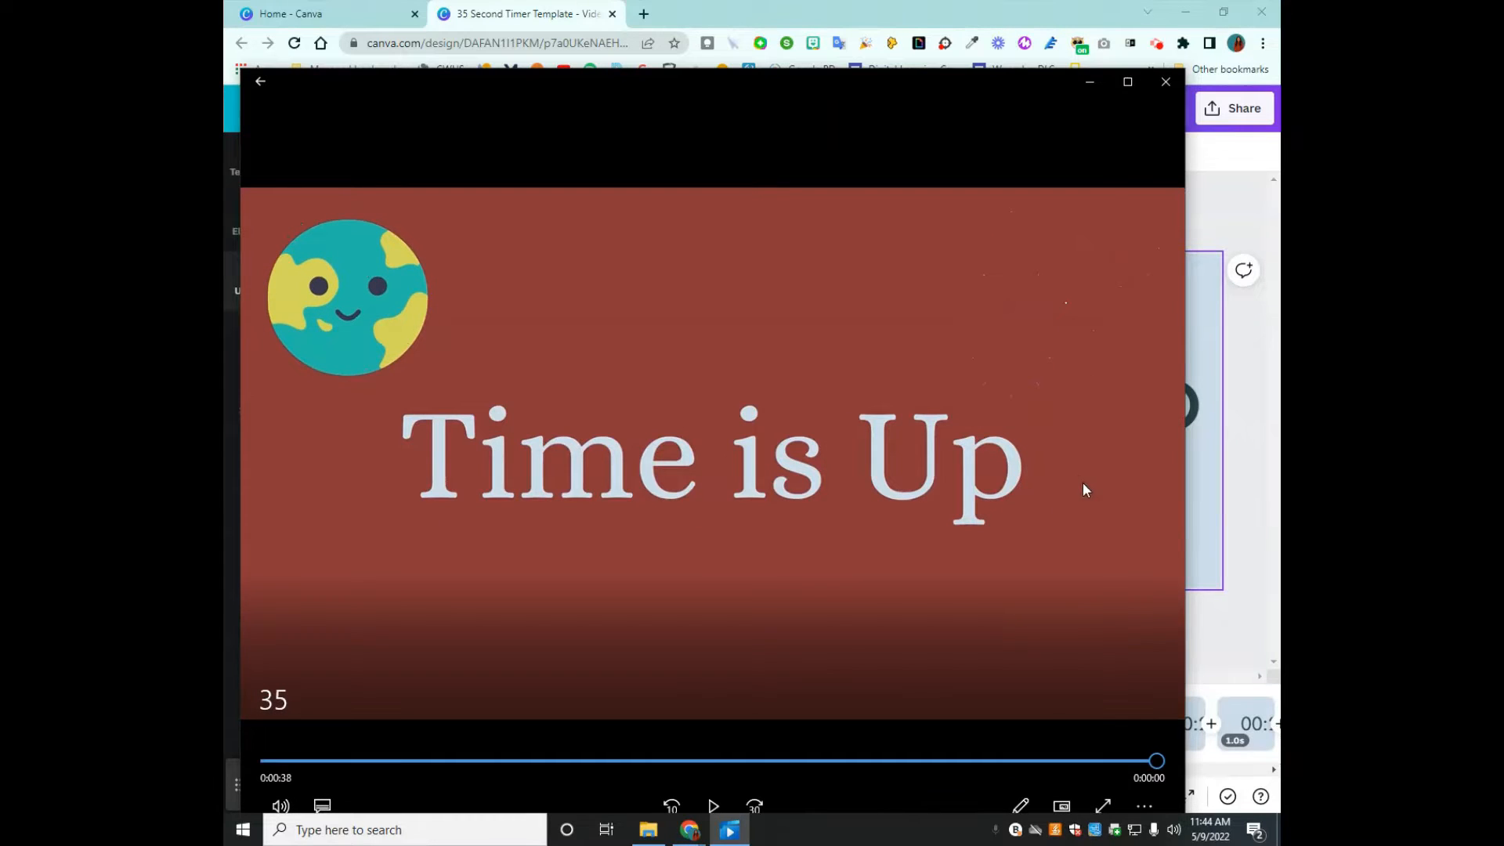
# - Minimize the video player and look through the individual countdown pages of the 35 Second Timer Template in Canva
pyautogui.click(1097, 82)
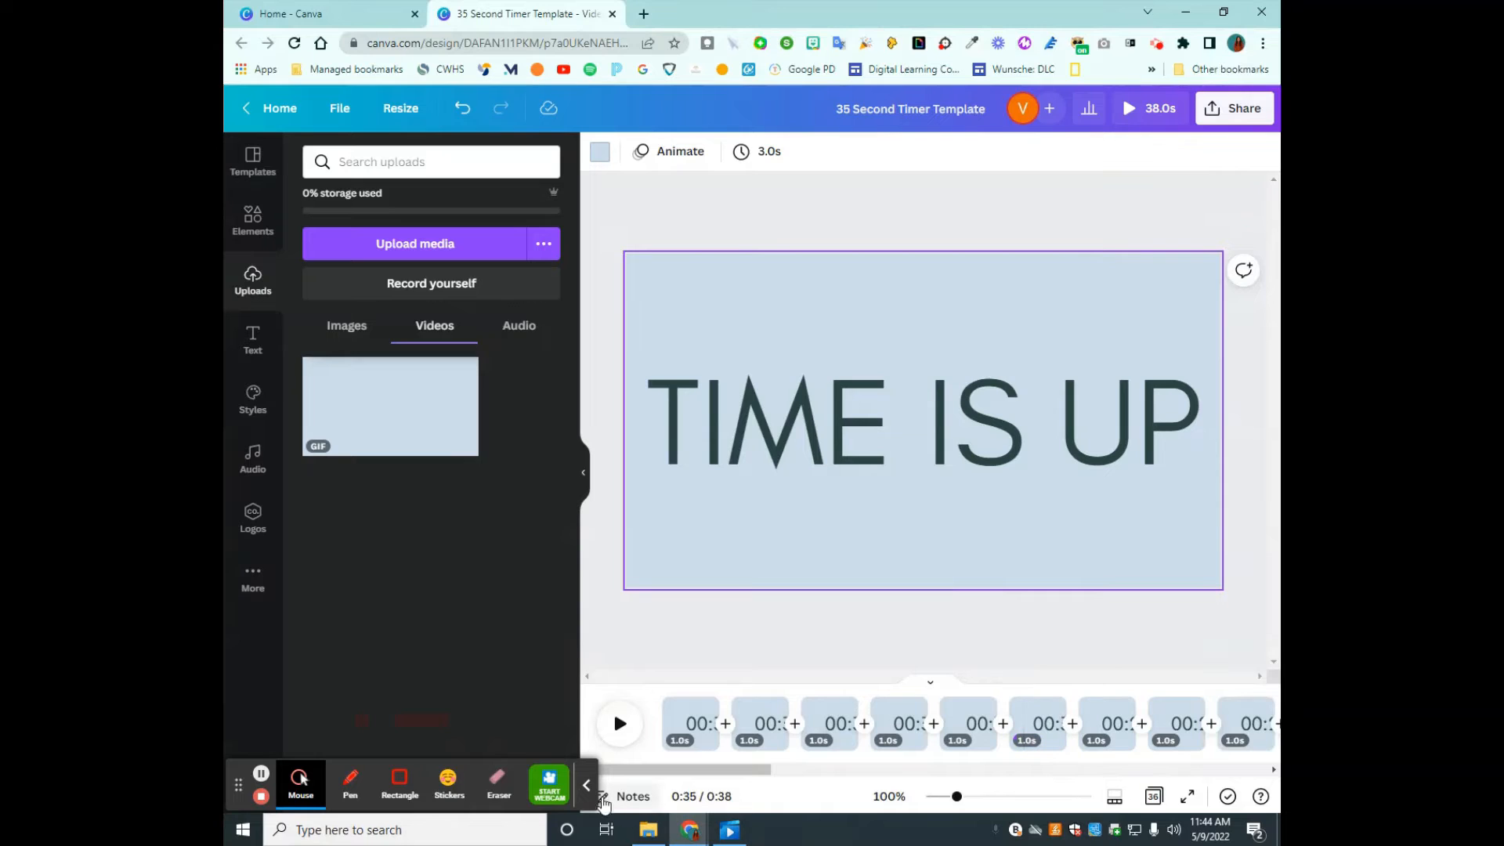
pyautogui.click(586, 785)
pyautogui.moveTo(742, 769); pyautogui.dragTo(697, 778)
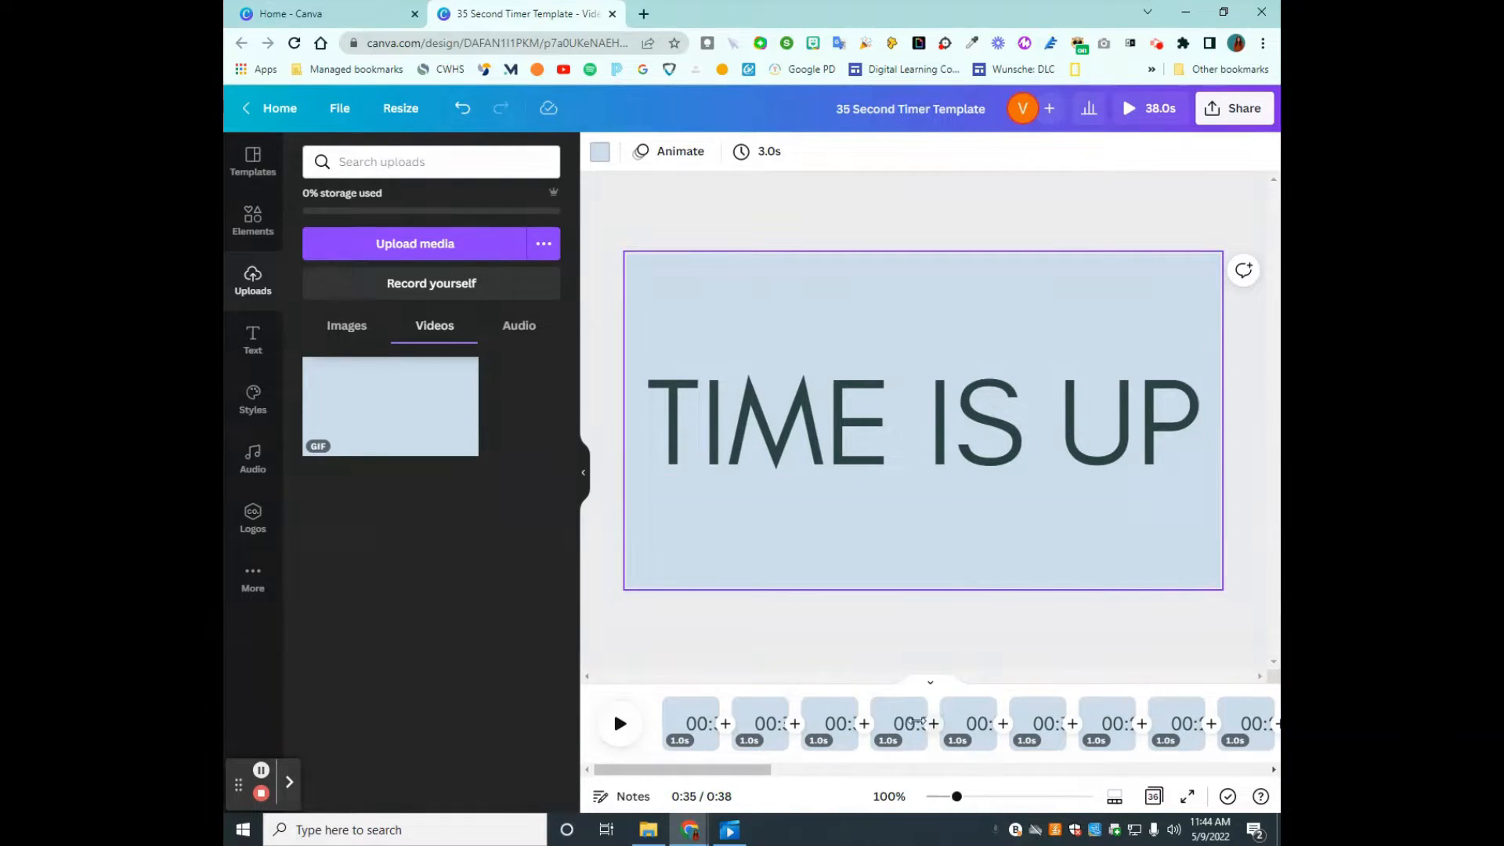
pyautogui.click(902, 717)
pyautogui.click(965, 727)
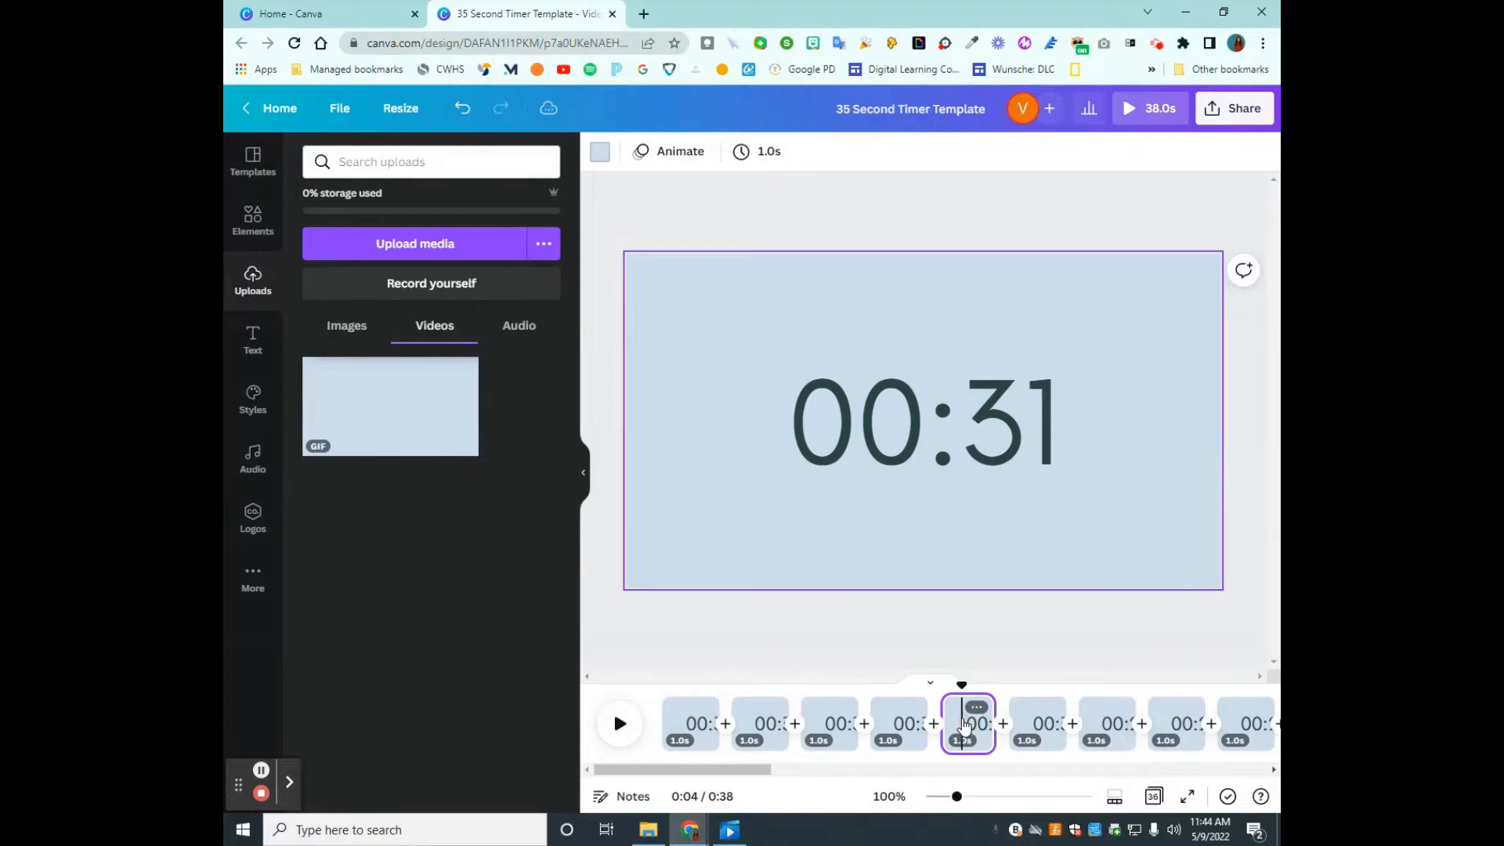
pyautogui.click(1038, 717)
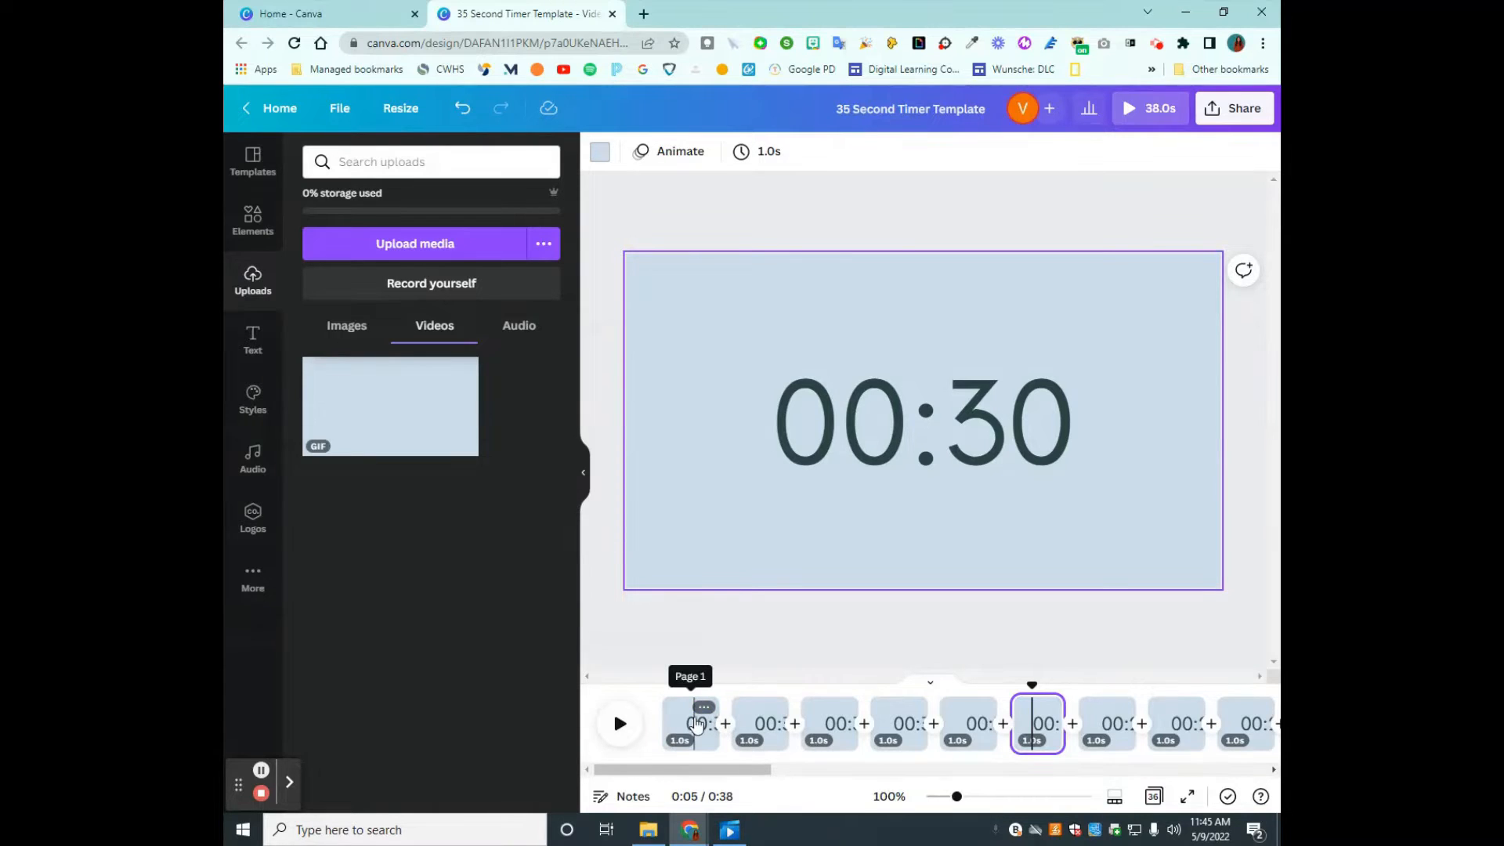
# - Duplicate the first countdown page of the timer
pyautogui.click(867, 109)
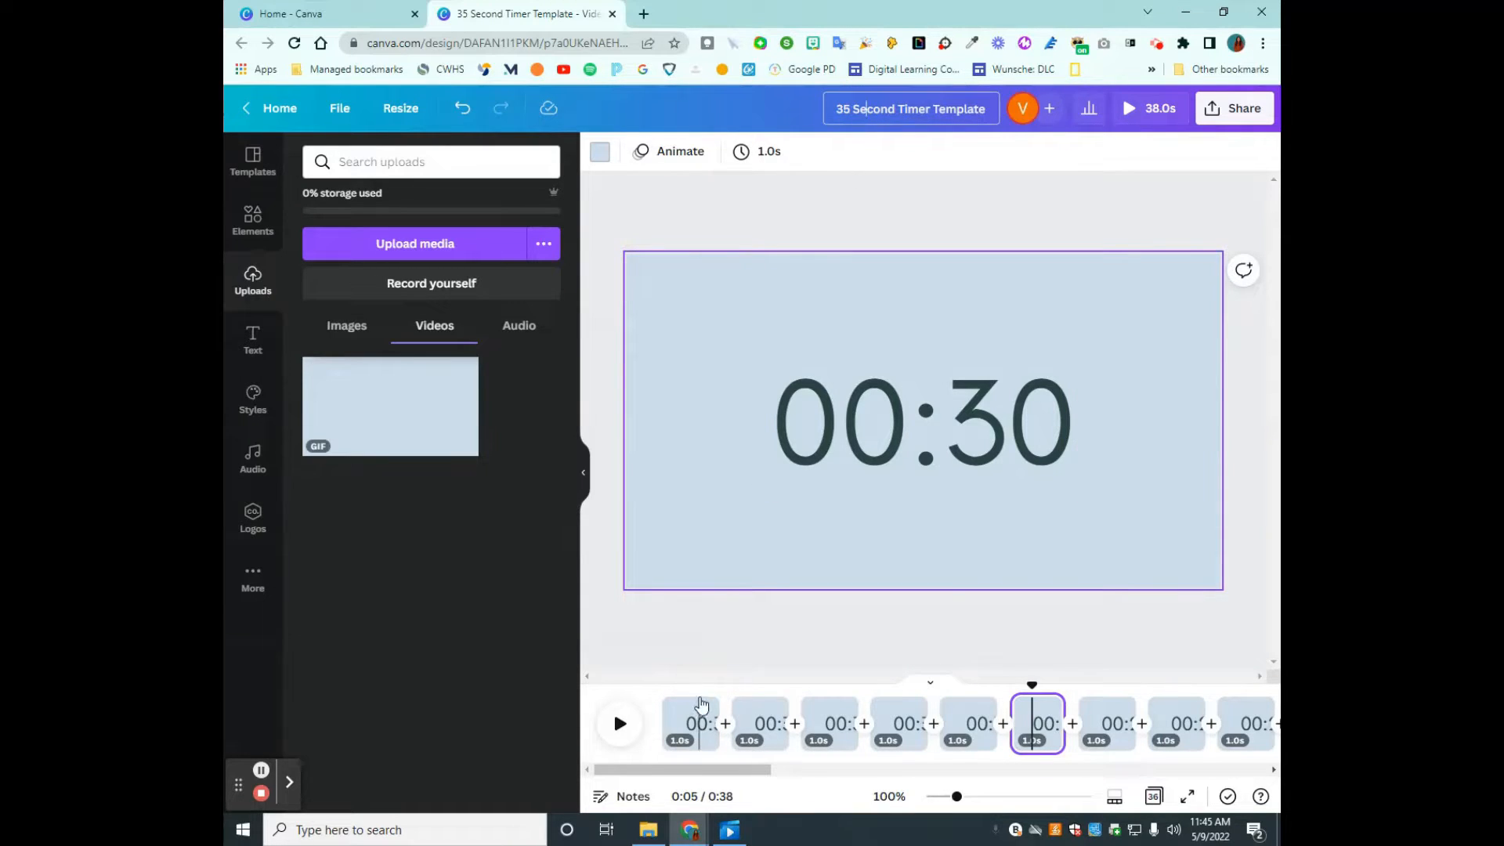
pyautogui.click(702, 705)
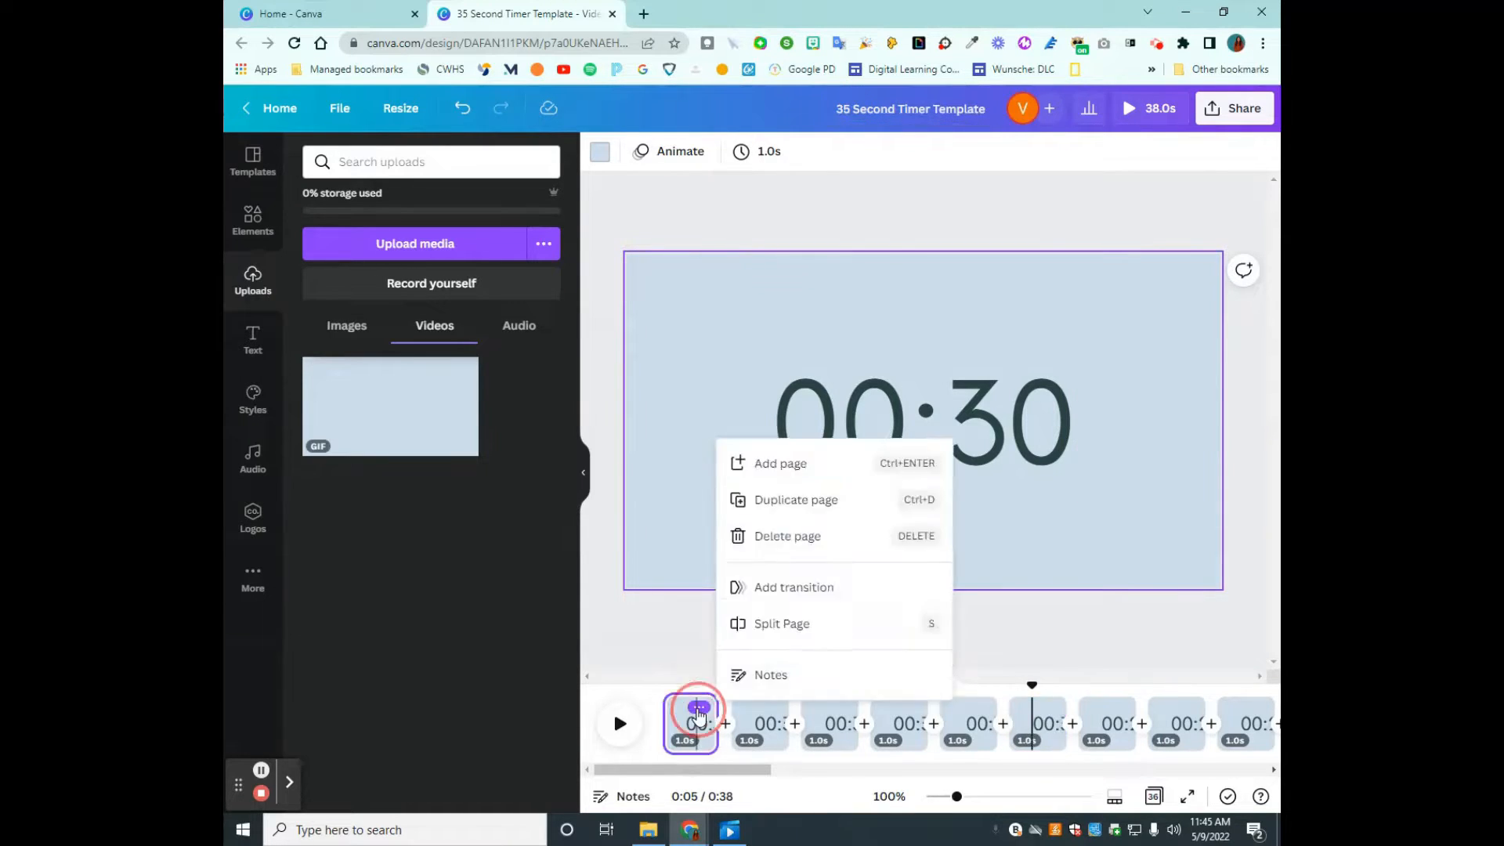
pyautogui.click(1107, 639)
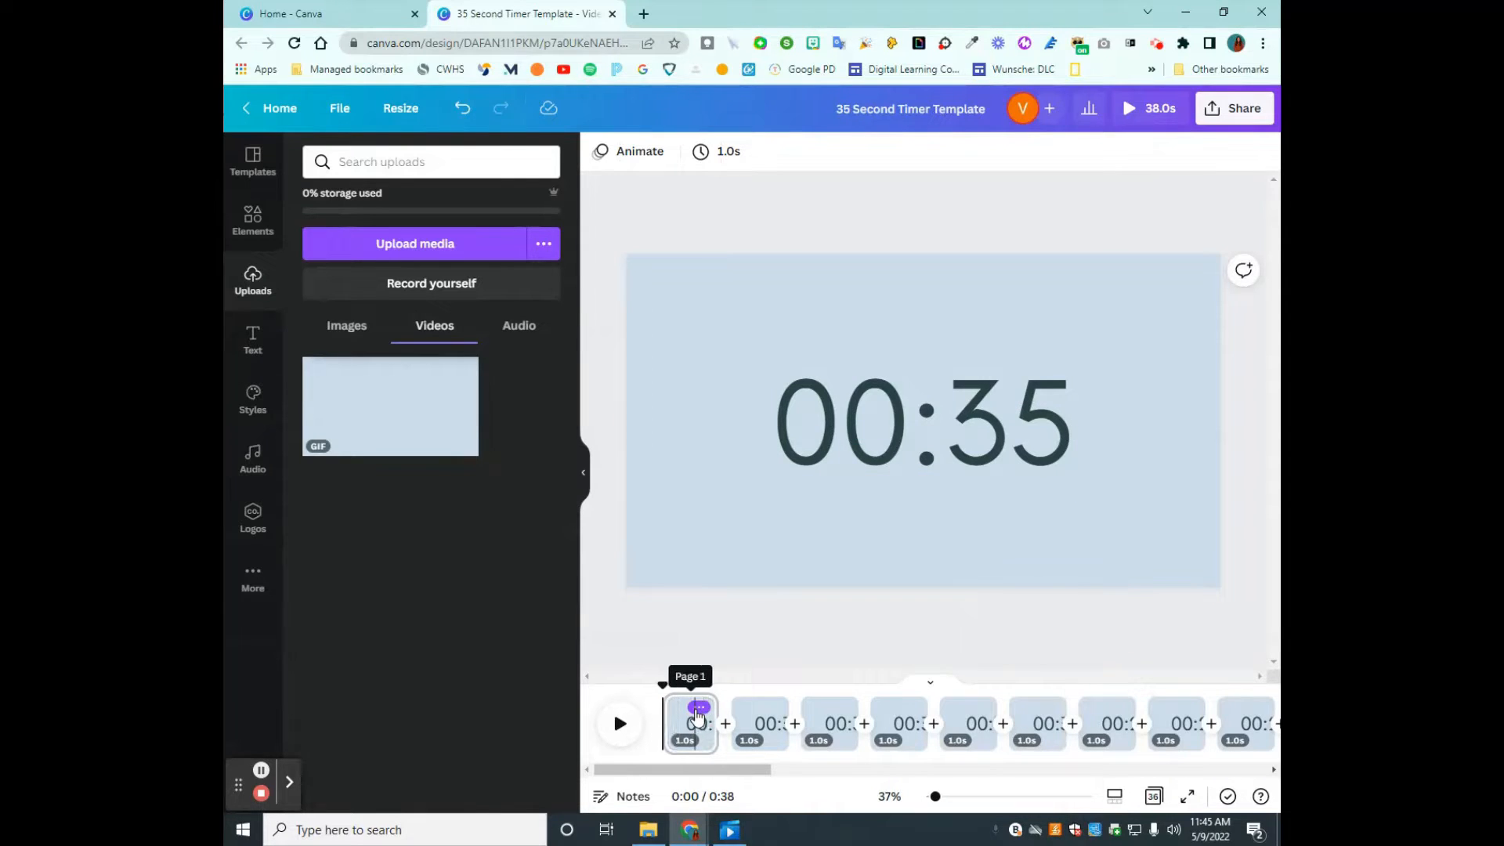
pyautogui.click(699, 707)
pyautogui.click(815, 543)
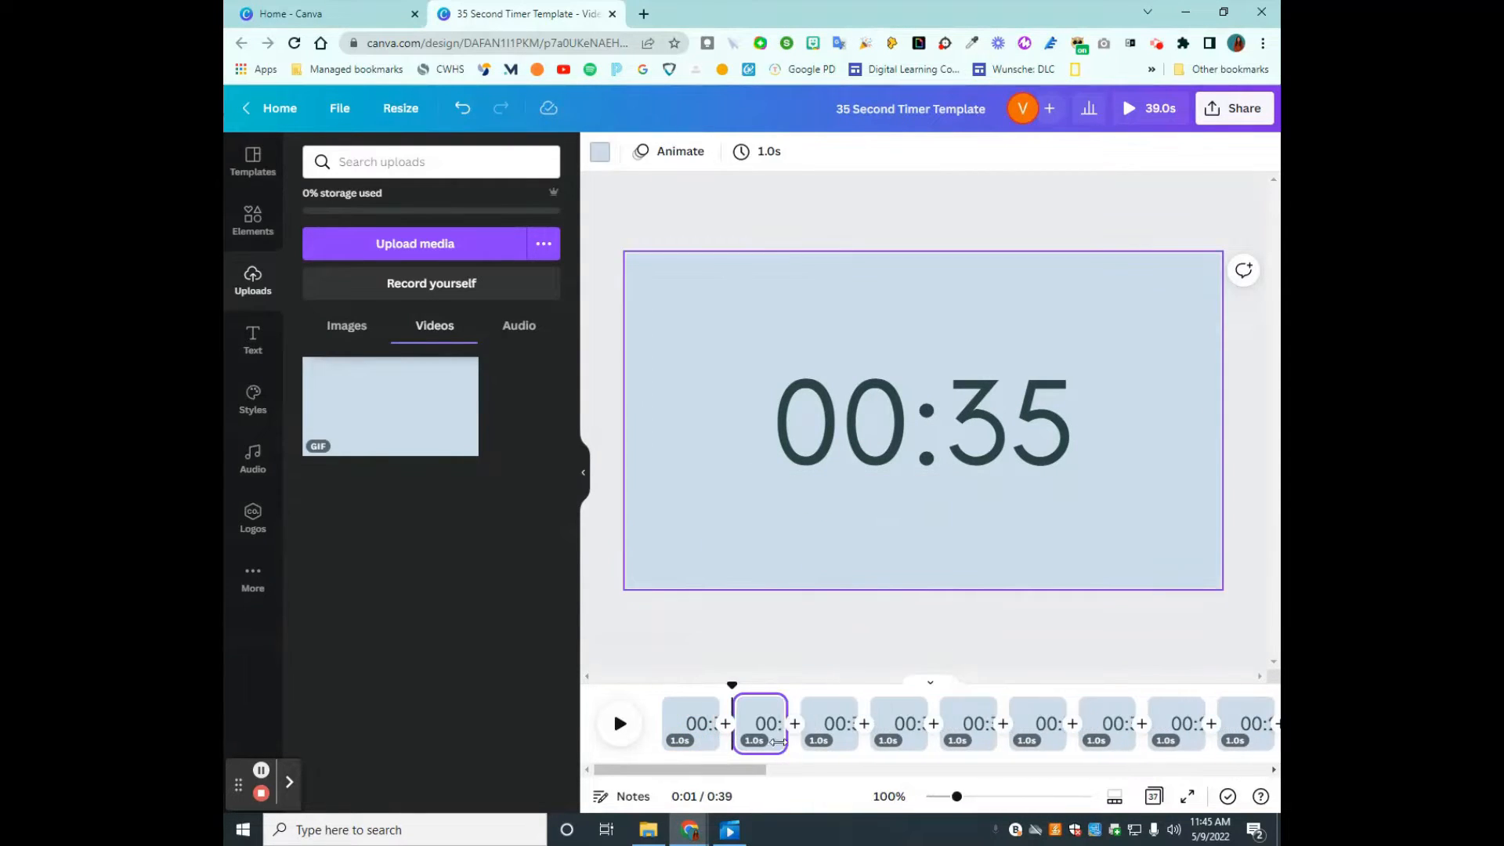
# - Change the countdown text on the first page to 00:36
pyautogui.click(694, 717)
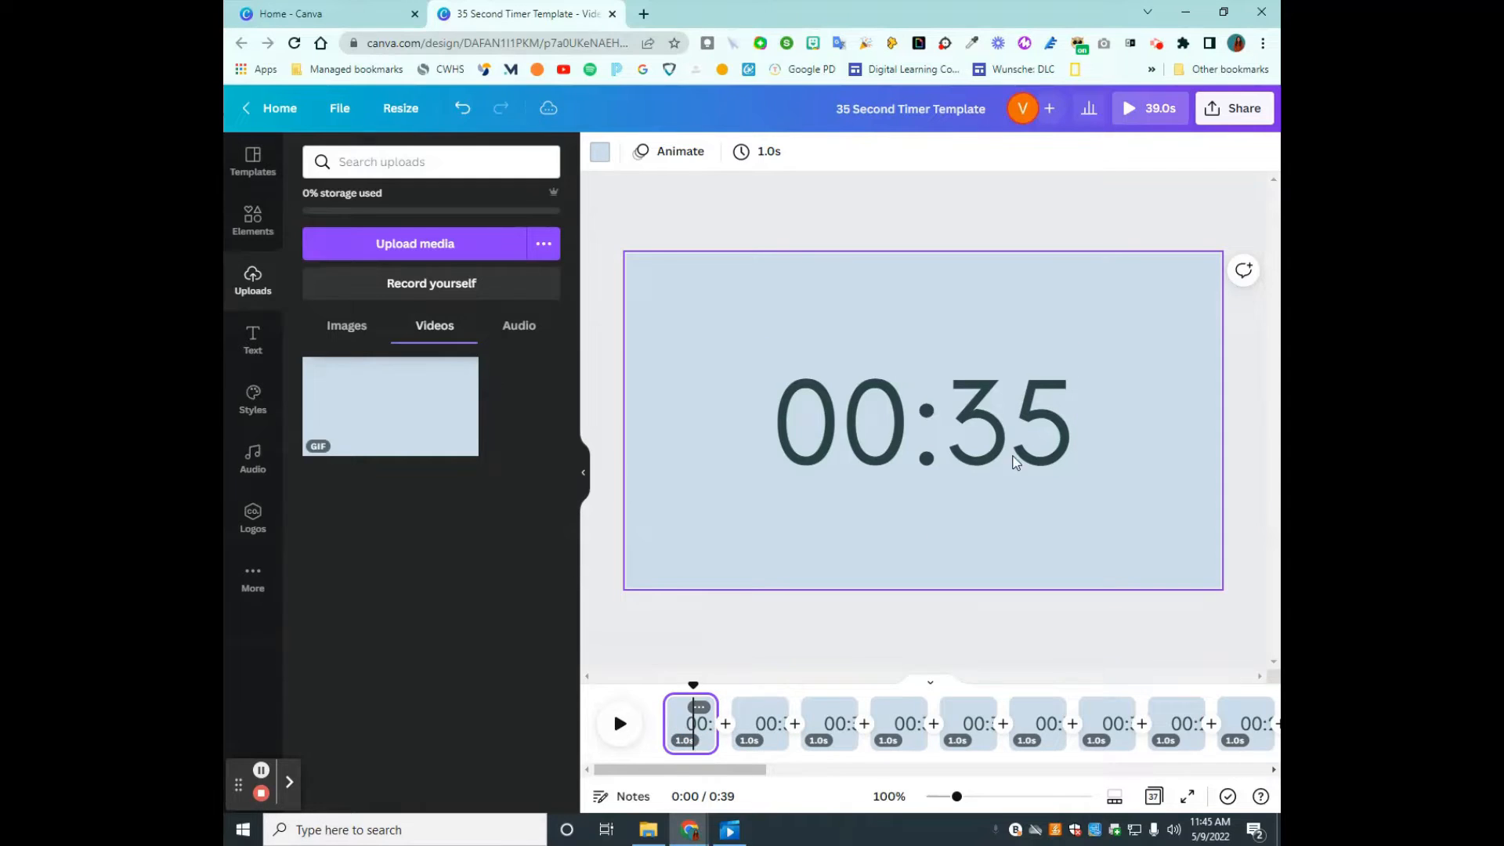
pyautogui.doubleClick(1050, 423)
pyautogui.click(1050, 417)
pyautogui.press('BackSpace')
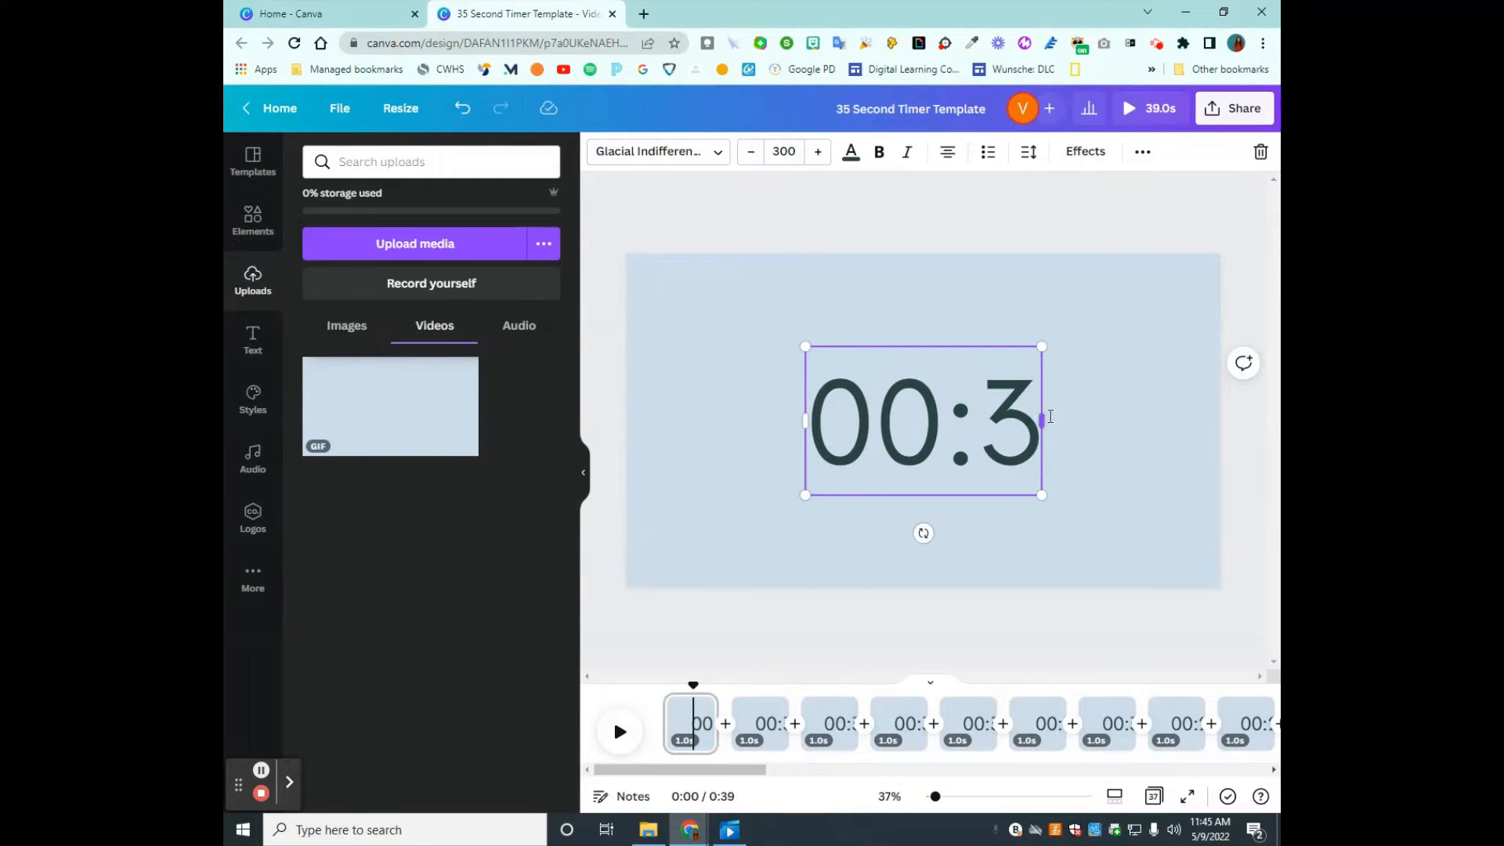
pyautogui.write('6')
pyautogui.click(1030, 647)
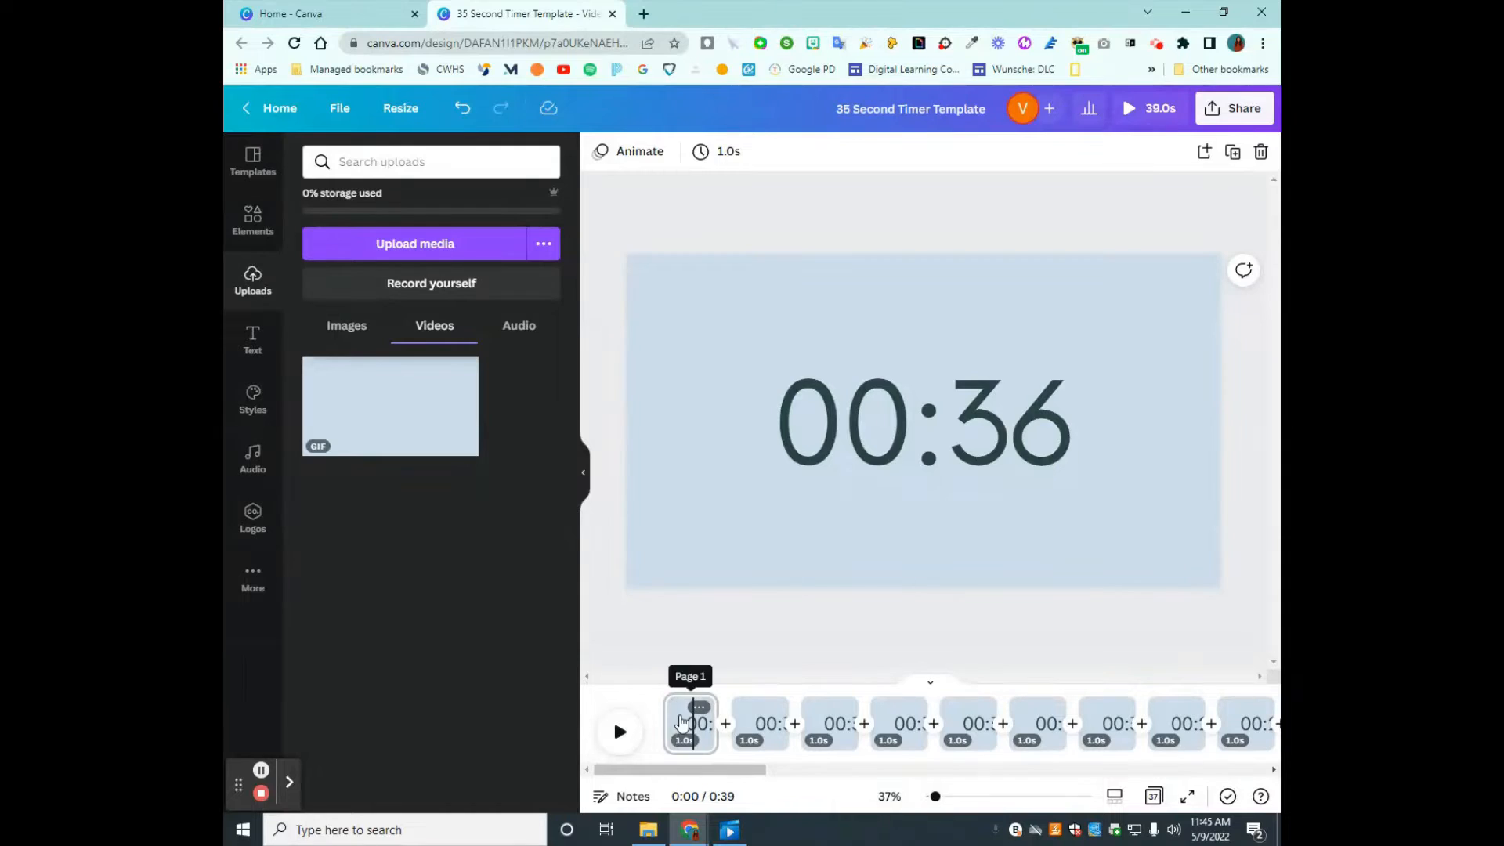
# - Set the timing of the 00:36 page to 5.0 seconds
pyautogui.click(681, 719)
pyautogui.click(768, 153)
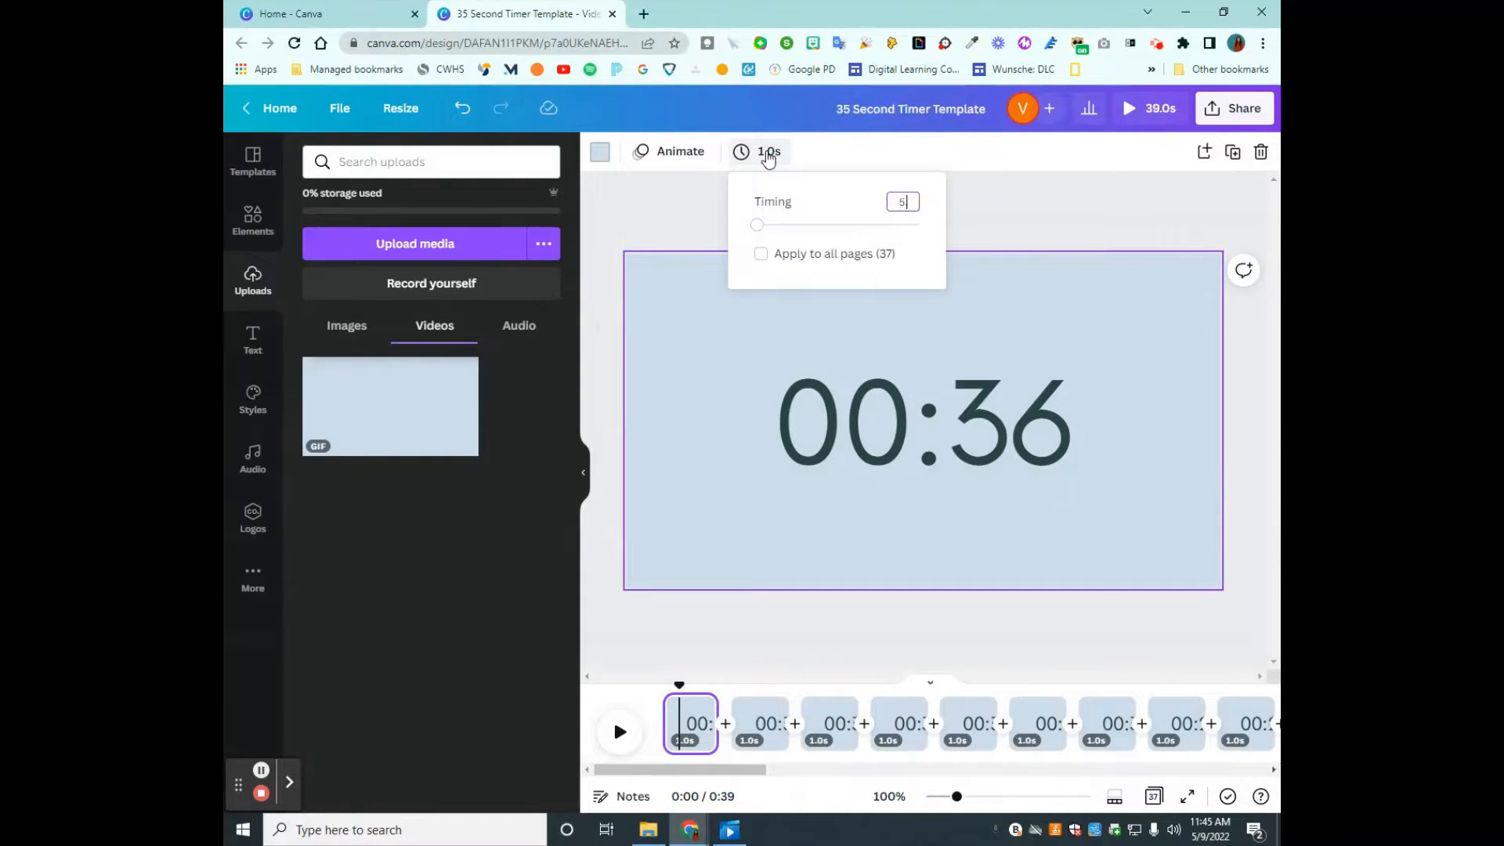
pyautogui.write('5.0')
pyautogui.press('Return')
pyautogui.click(1027, 225)
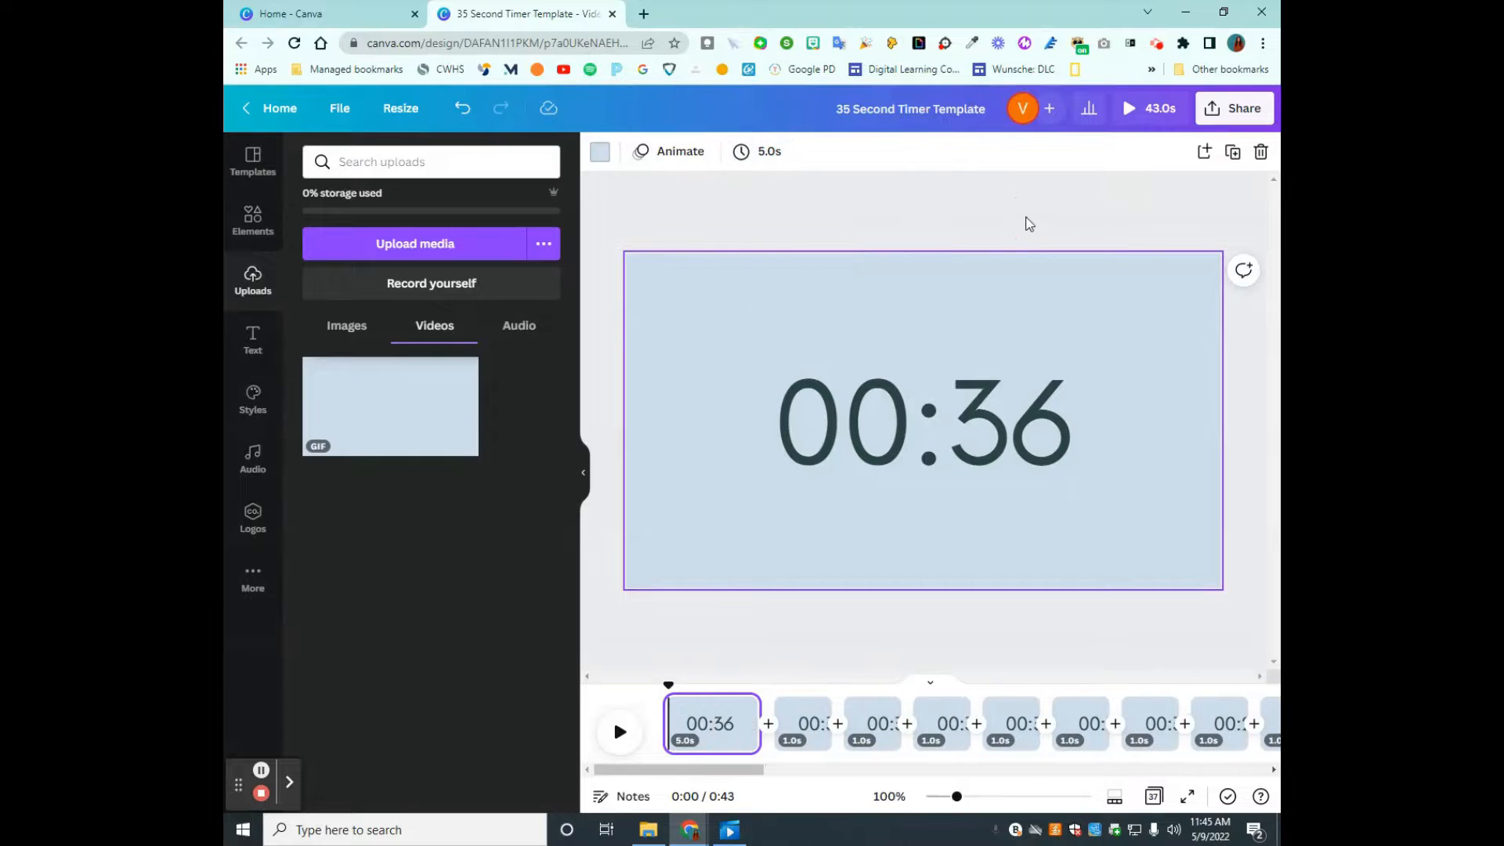
# - Set the timing of the 00:36 page to 1.0 second
pyautogui.click(767, 154)
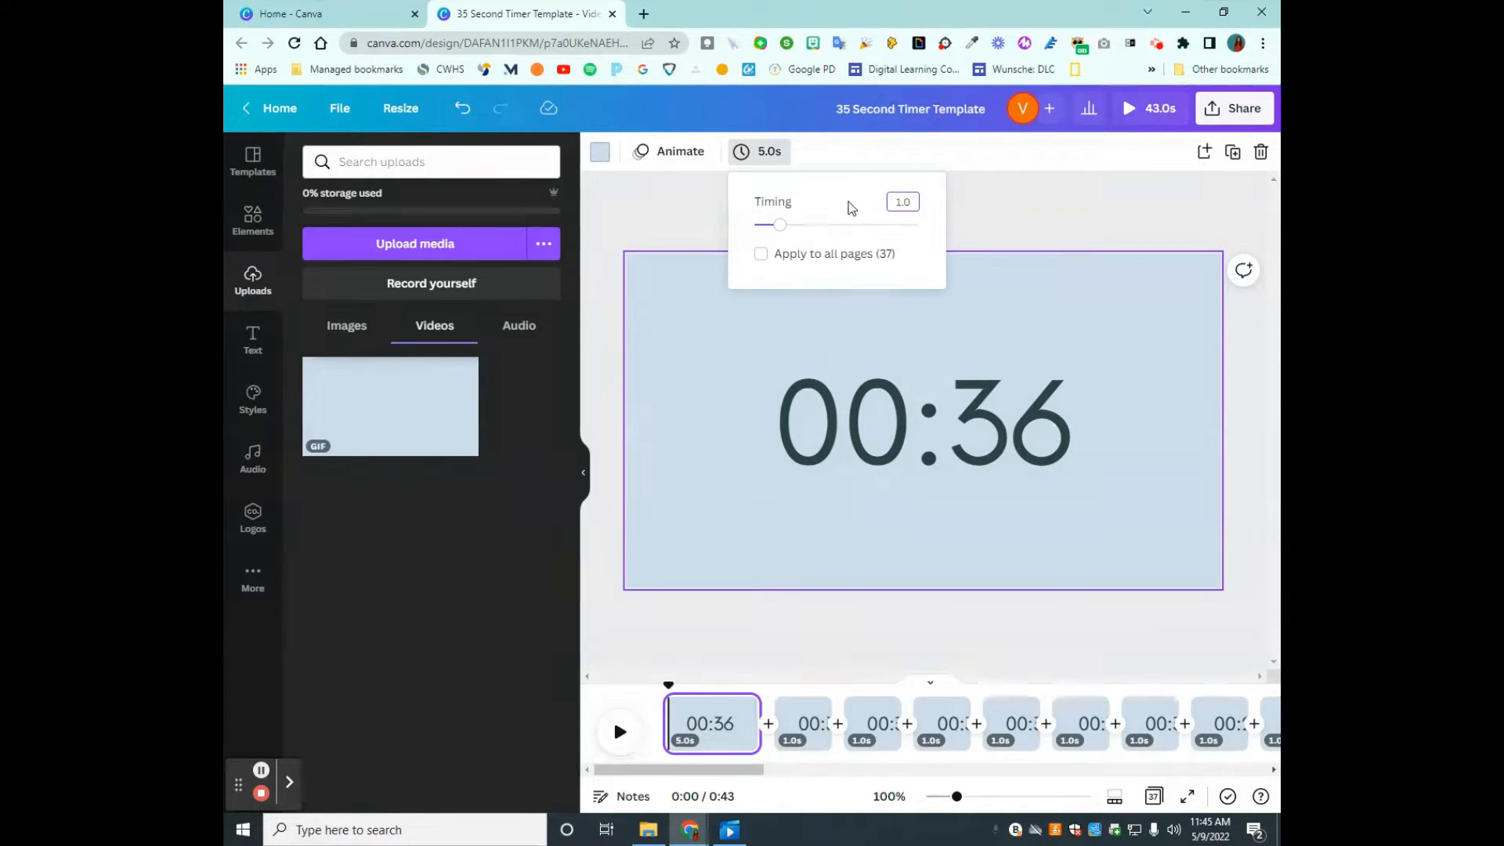
pyautogui.press('Return')
pyautogui.click(990, 209)
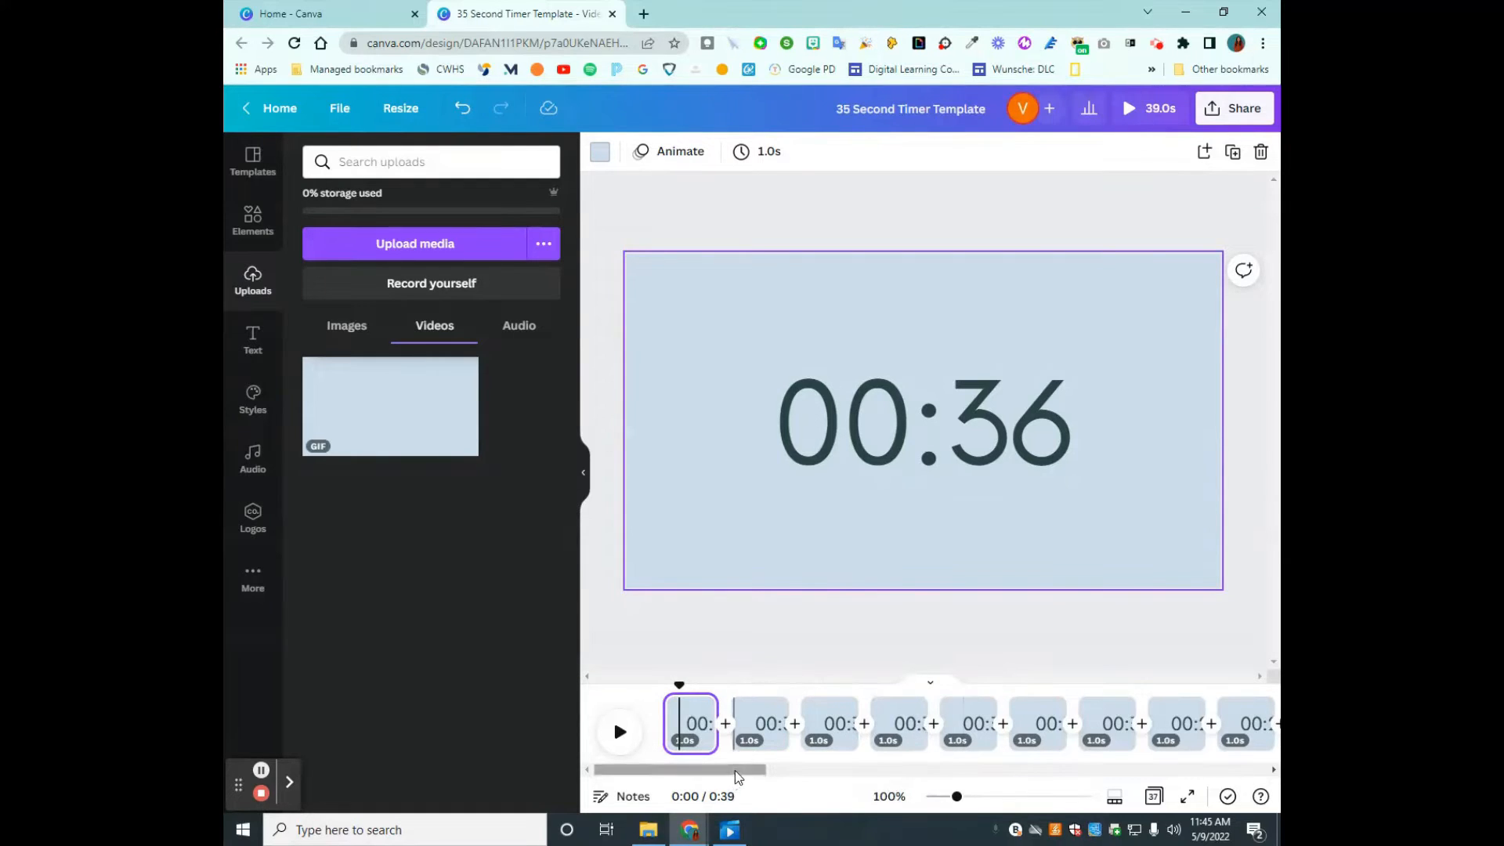
# - Review the timeline through to the final TIME IS UP page and check the page options of the first page
pyautogui.moveTo(736, 772); pyautogui.dragTo(1253, 784)
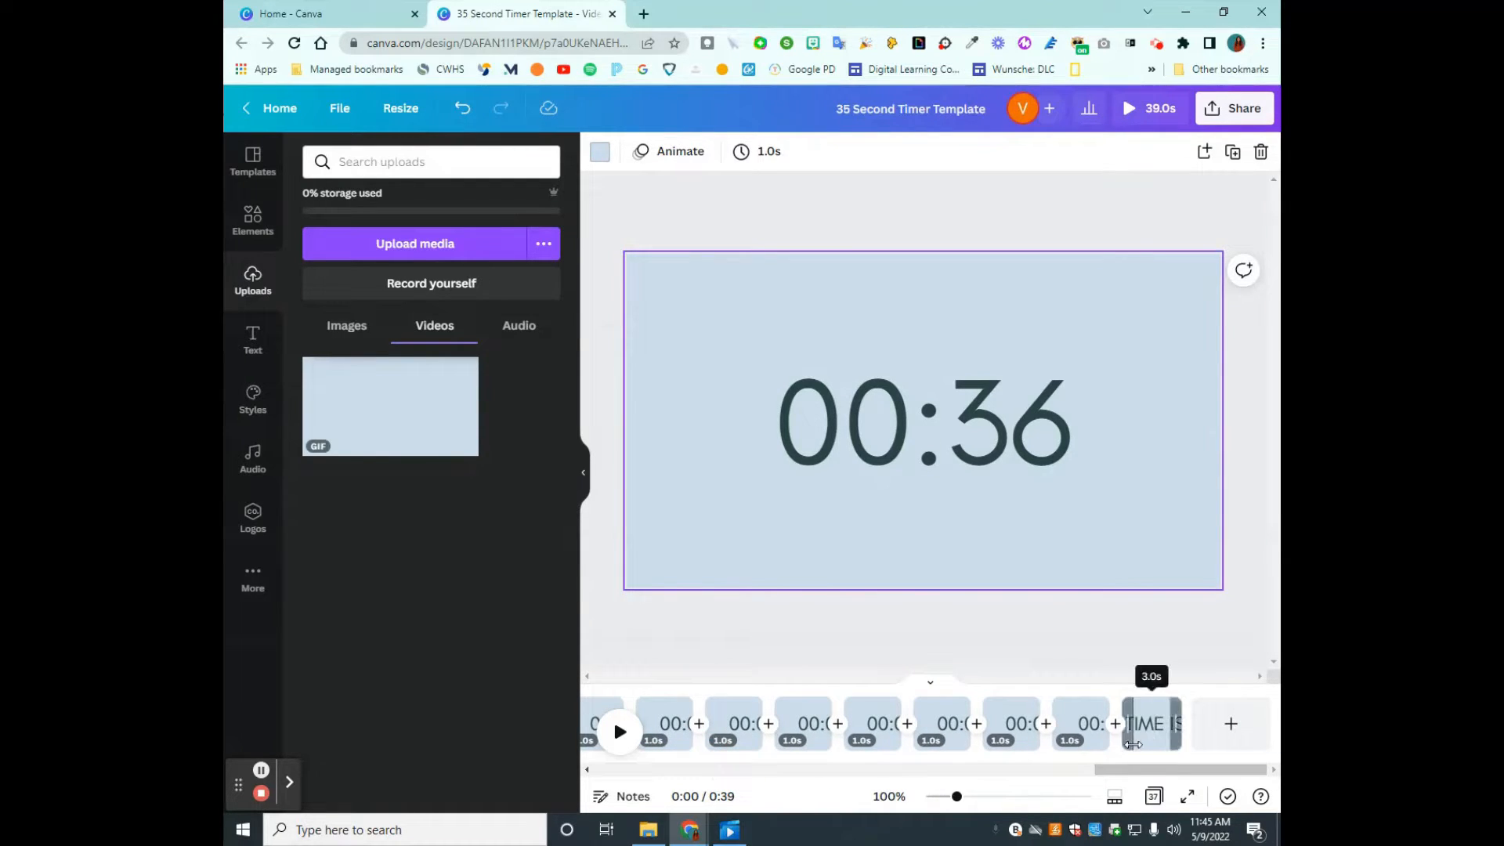
pyautogui.moveTo(1114, 772); pyautogui.dragTo(643, 786)
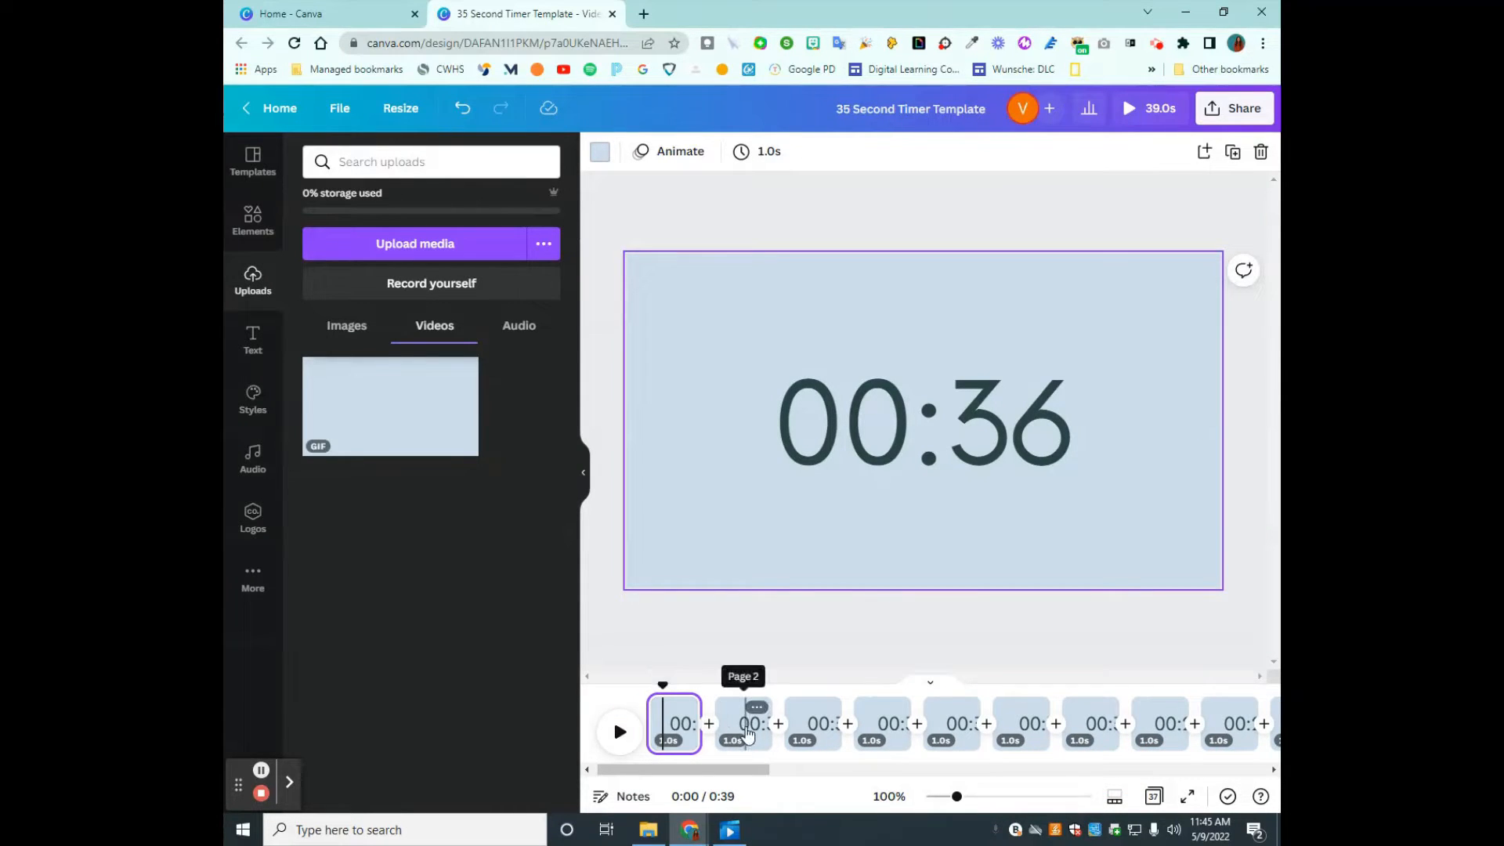
pyautogui.click(739, 732)
pyautogui.click(679, 724)
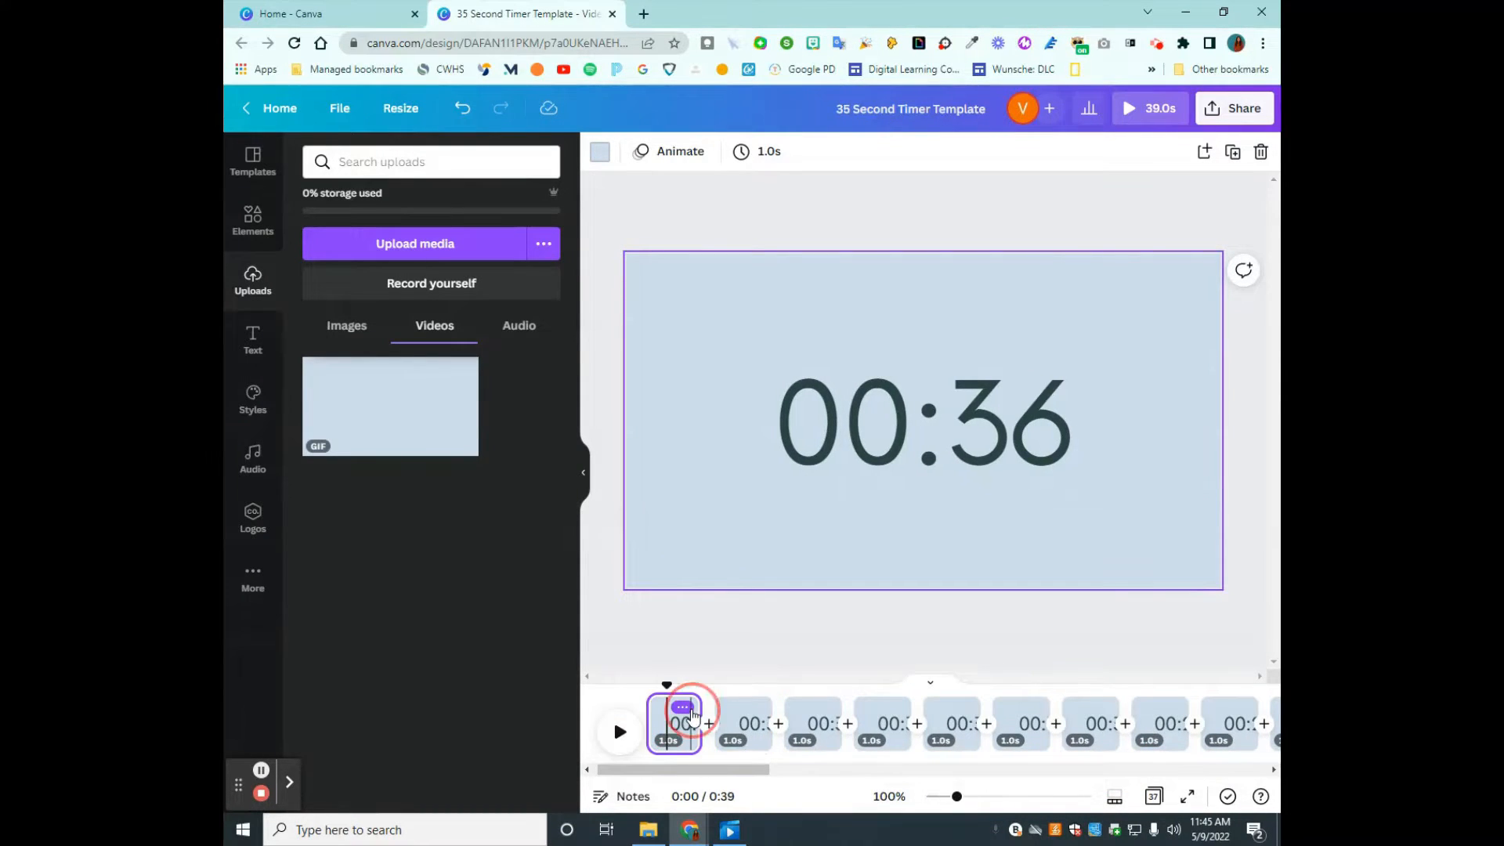
pyautogui.rightClick(686, 723)
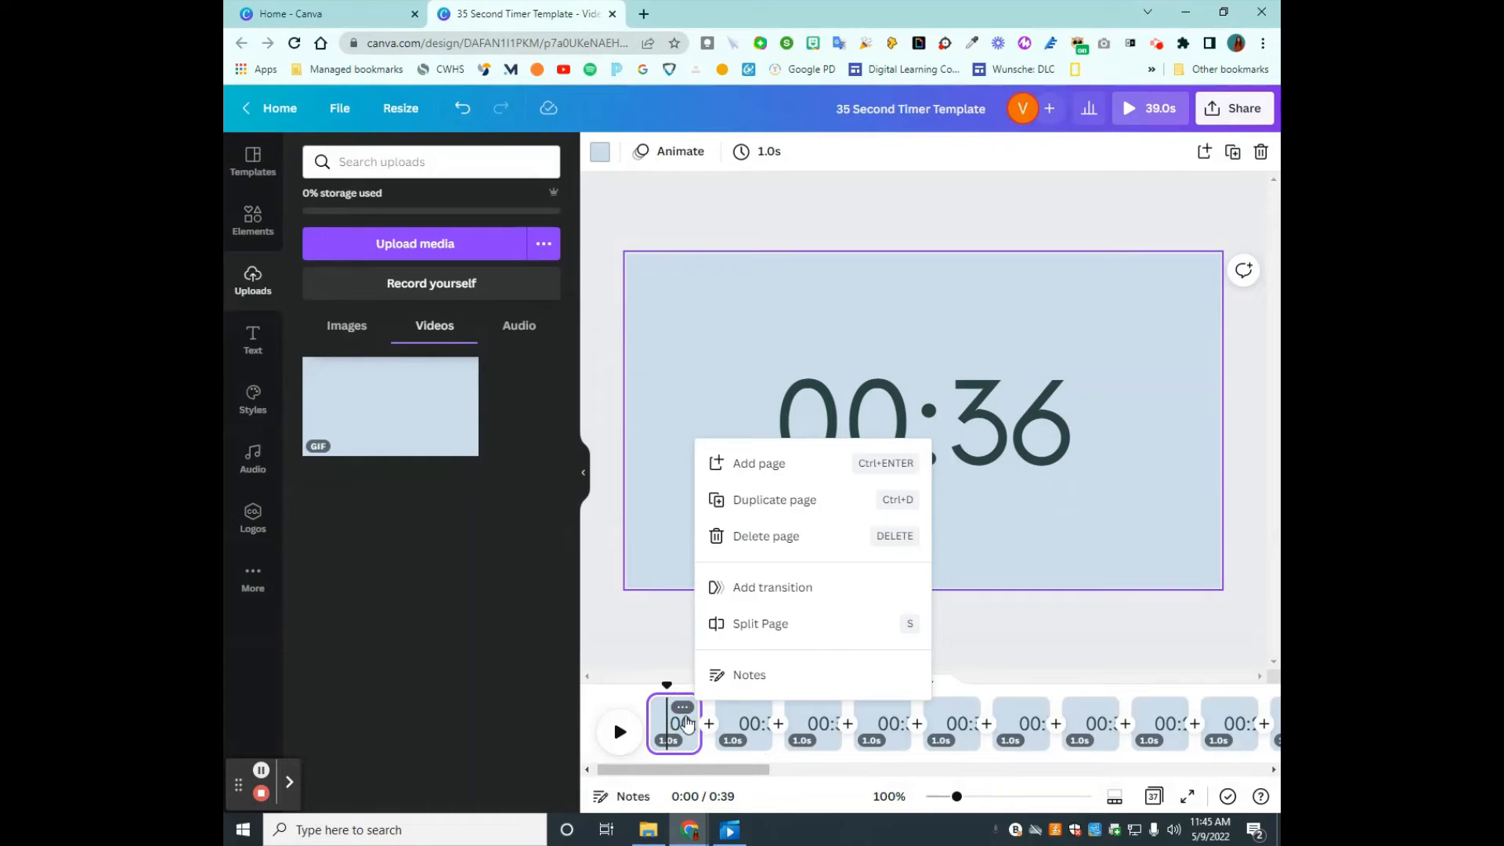
pyautogui.click(670, 621)
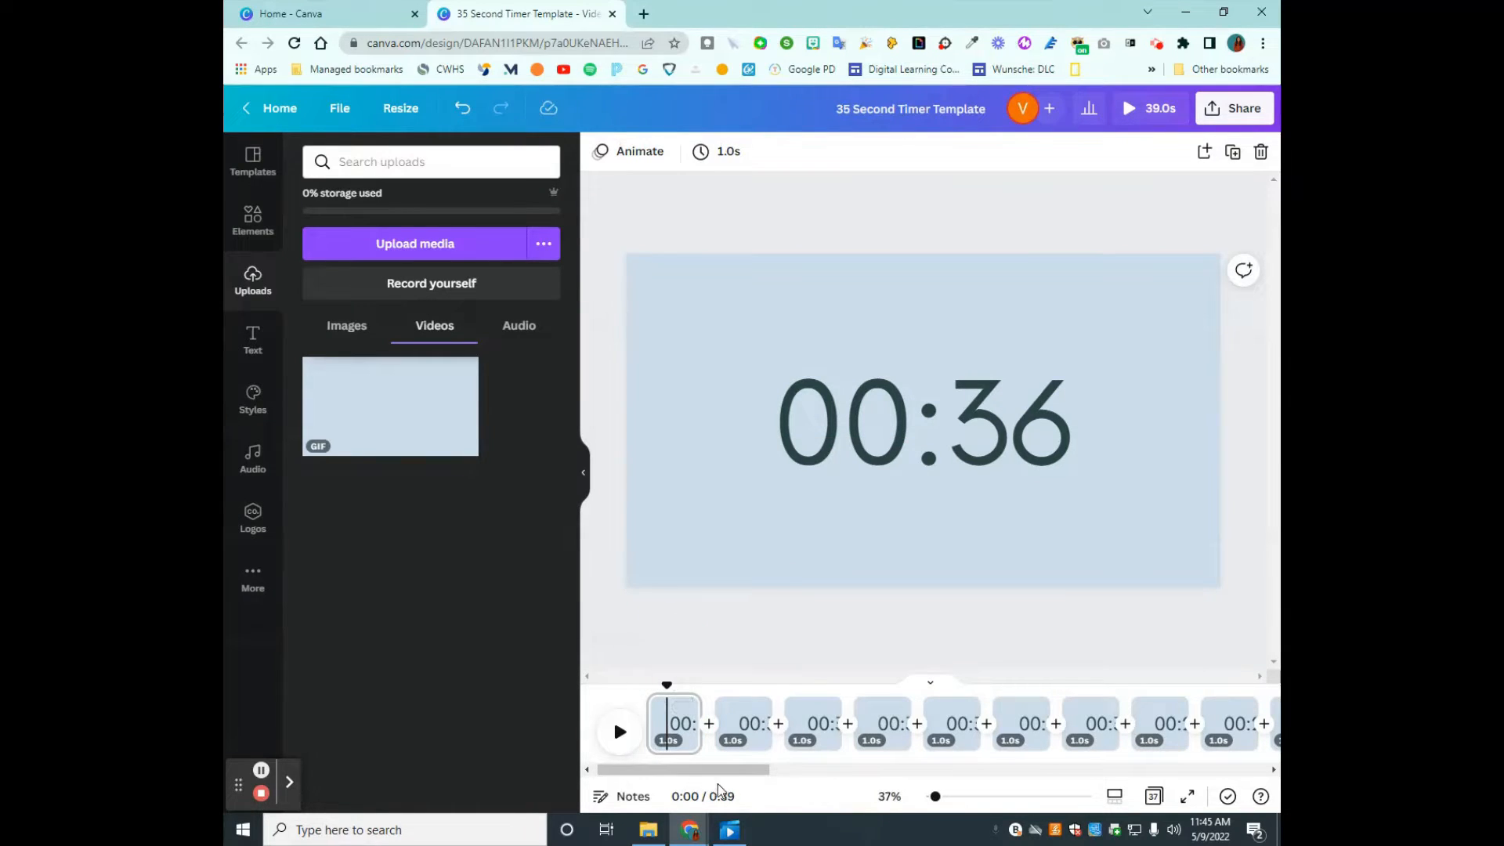
# - Create a new blank Educational Video design from the Canva home page
pyautogui.click(290, 13)
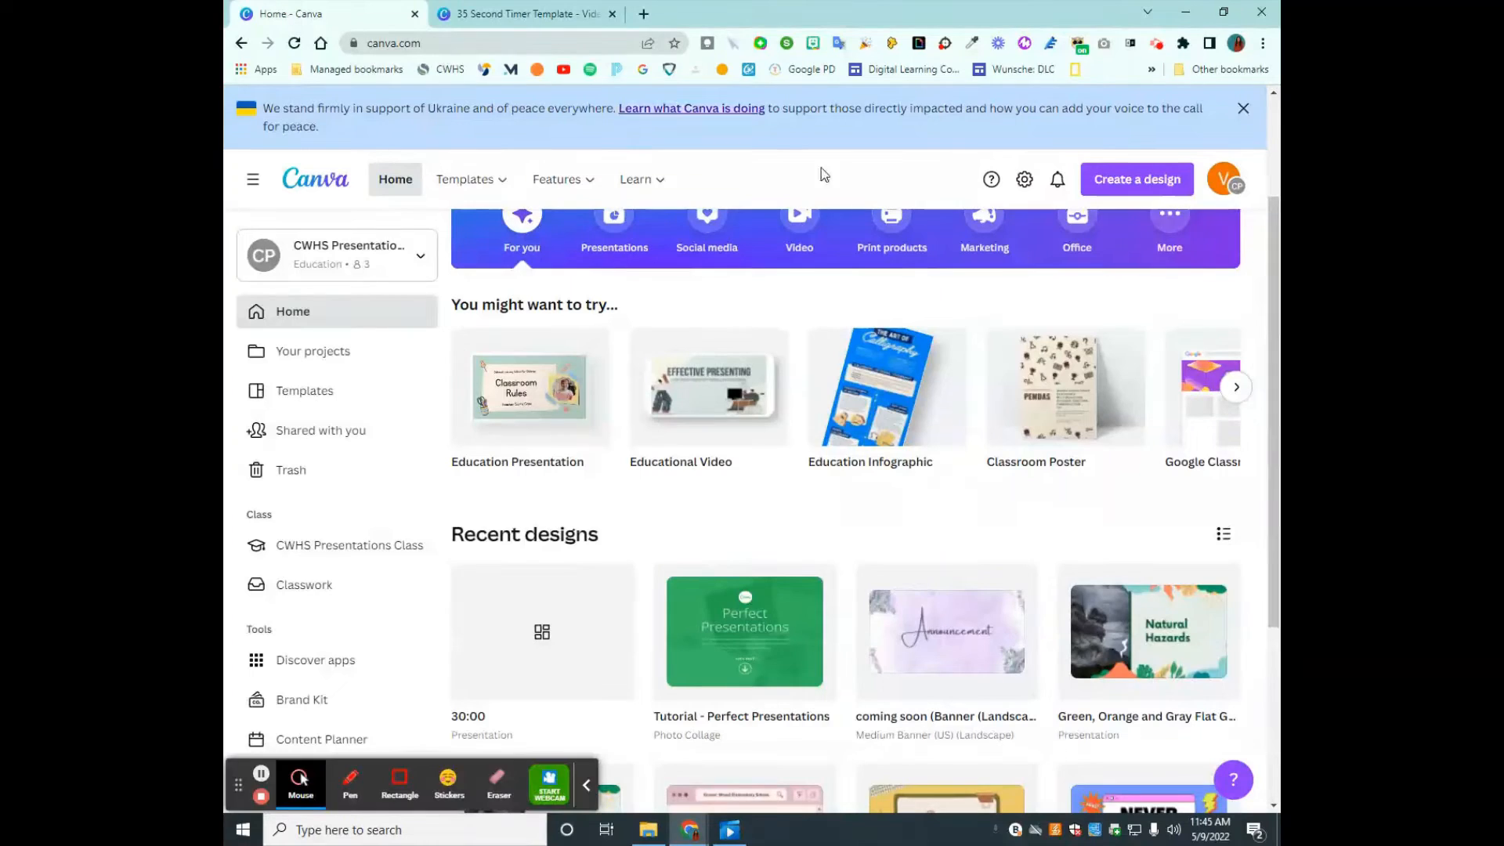
pyautogui.click(1177, 185)
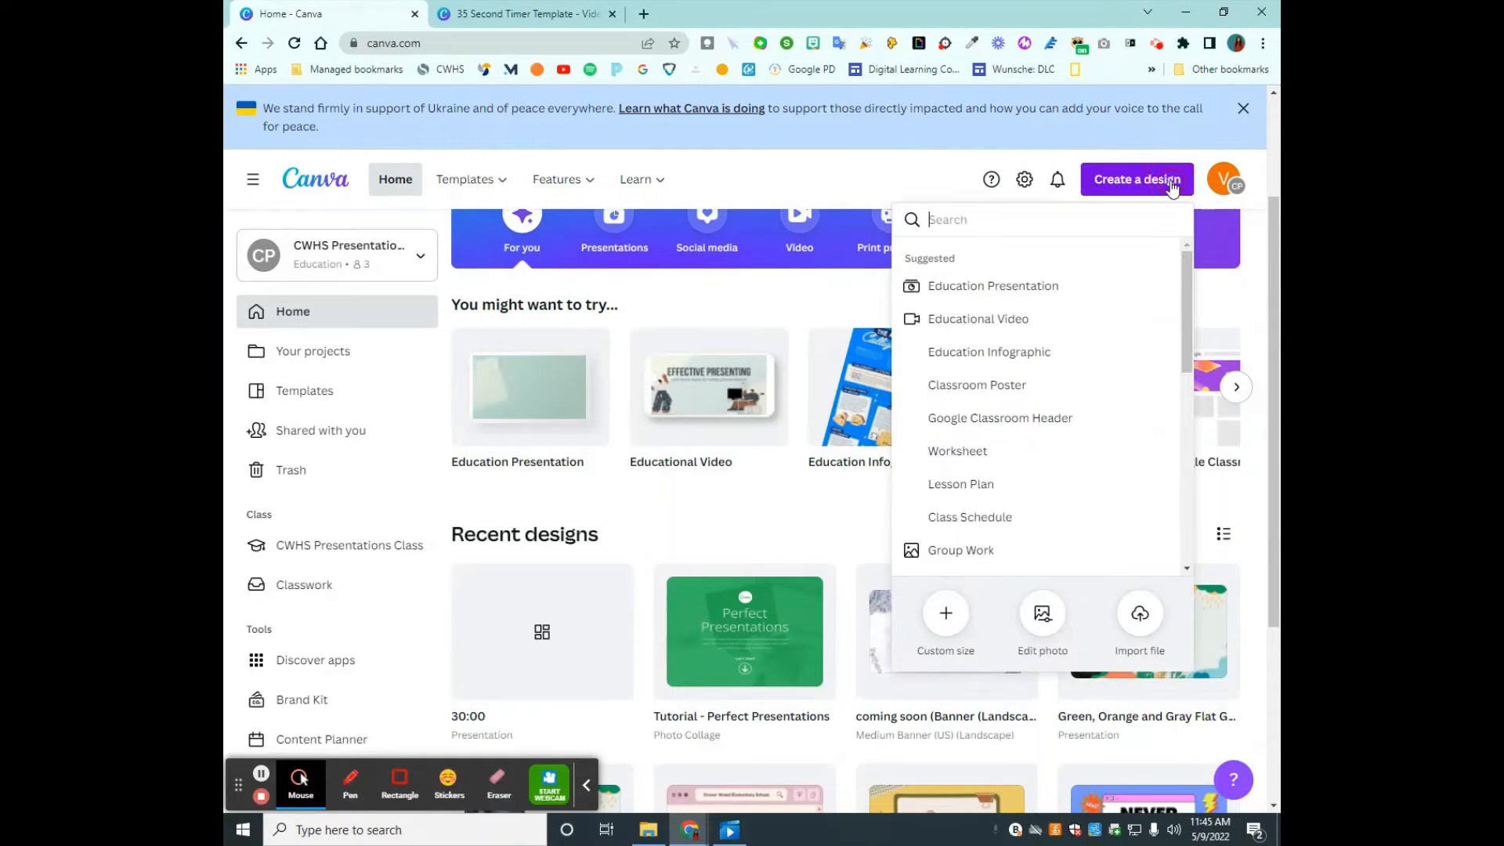
pyautogui.click(1015, 329)
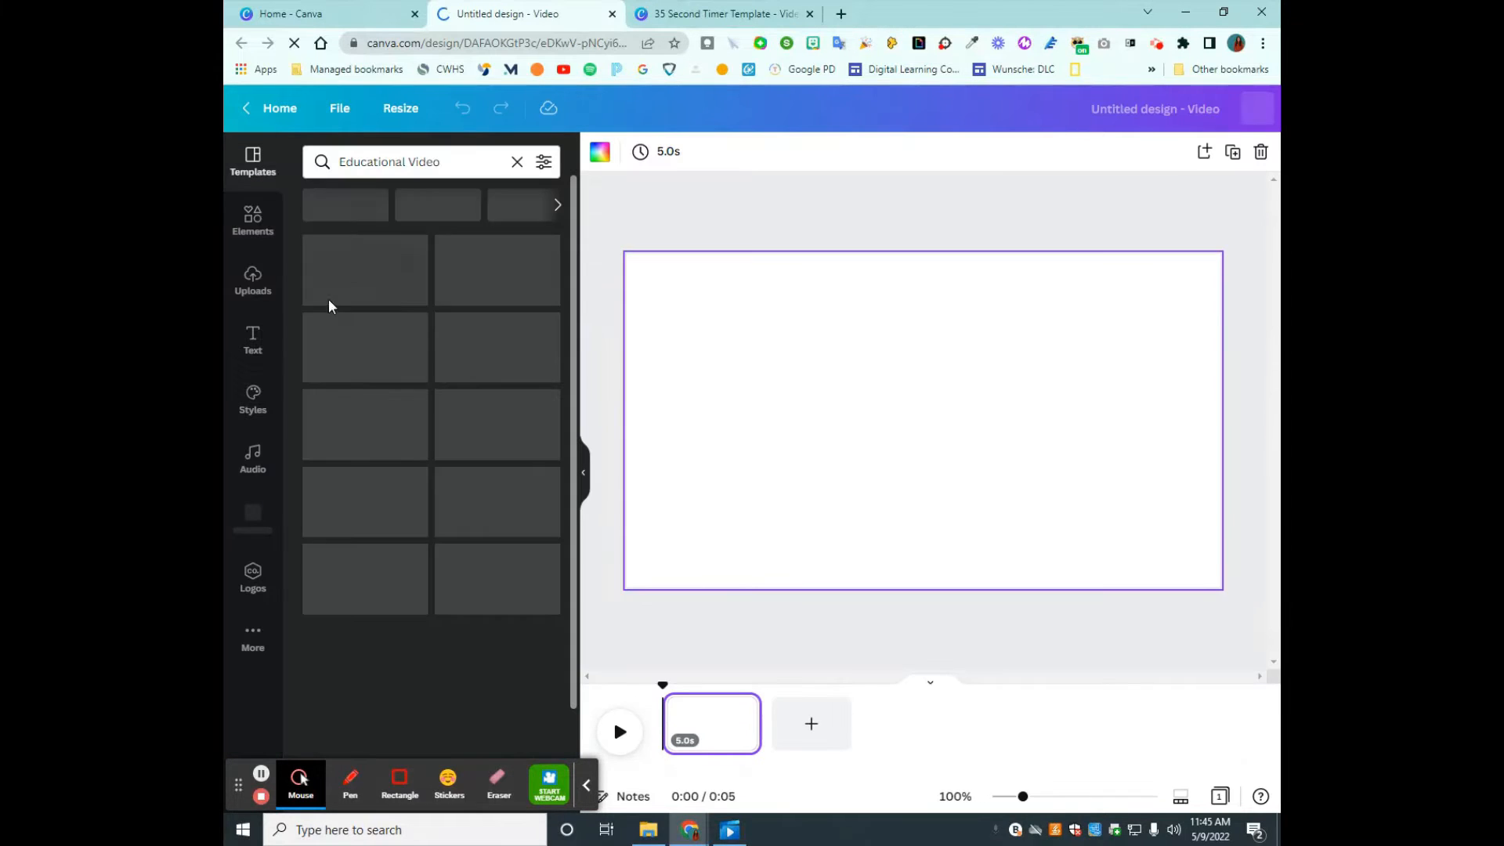
# - Add a heading to the blank page with the text 01:00 and select it
pyautogui.click(250, 341)
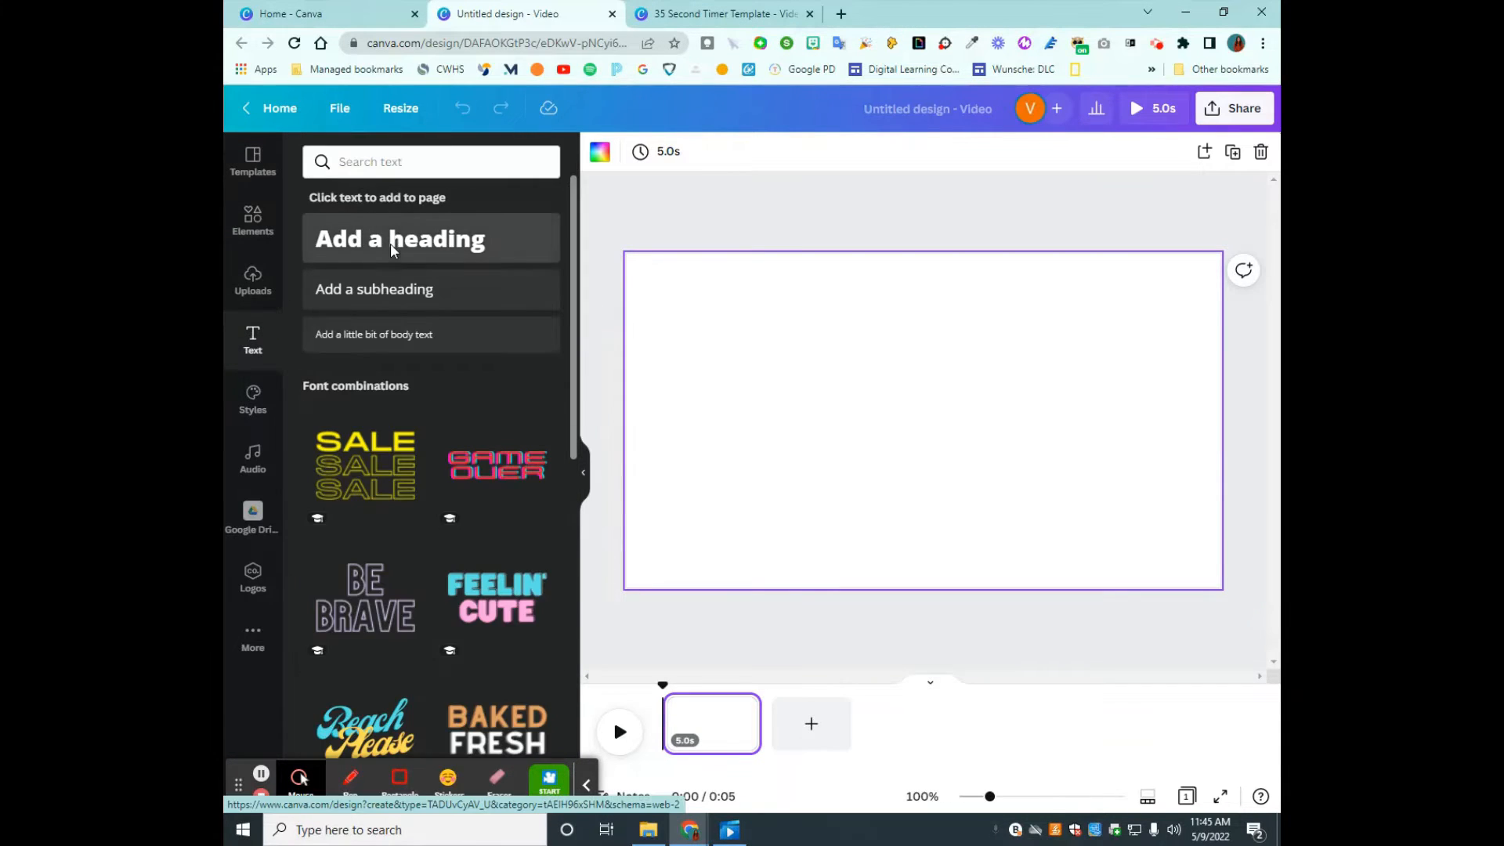
pyautogui.click(392, 241)
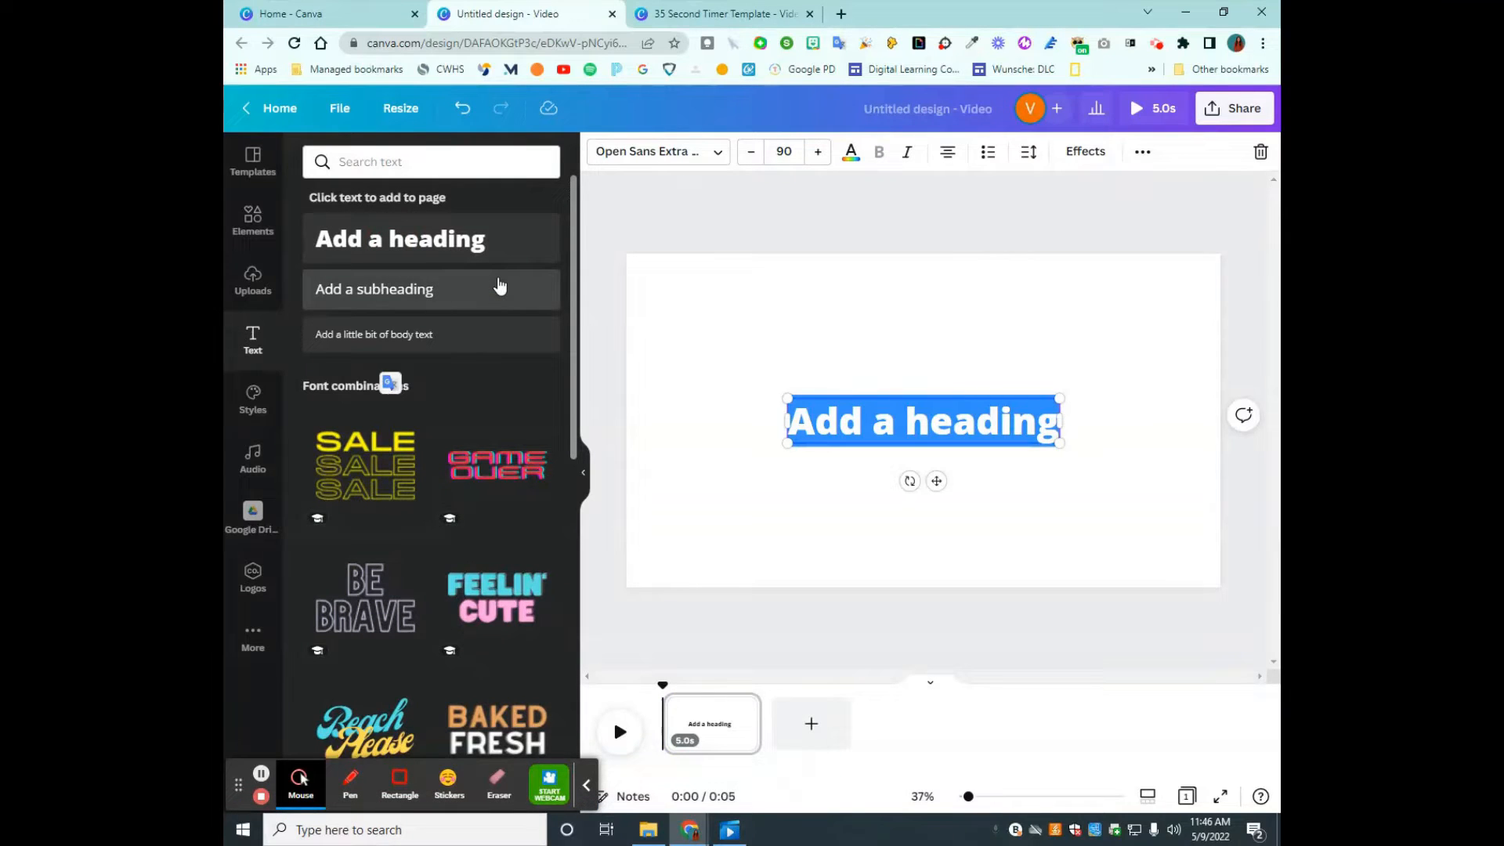
pyautogui.write('01:00')
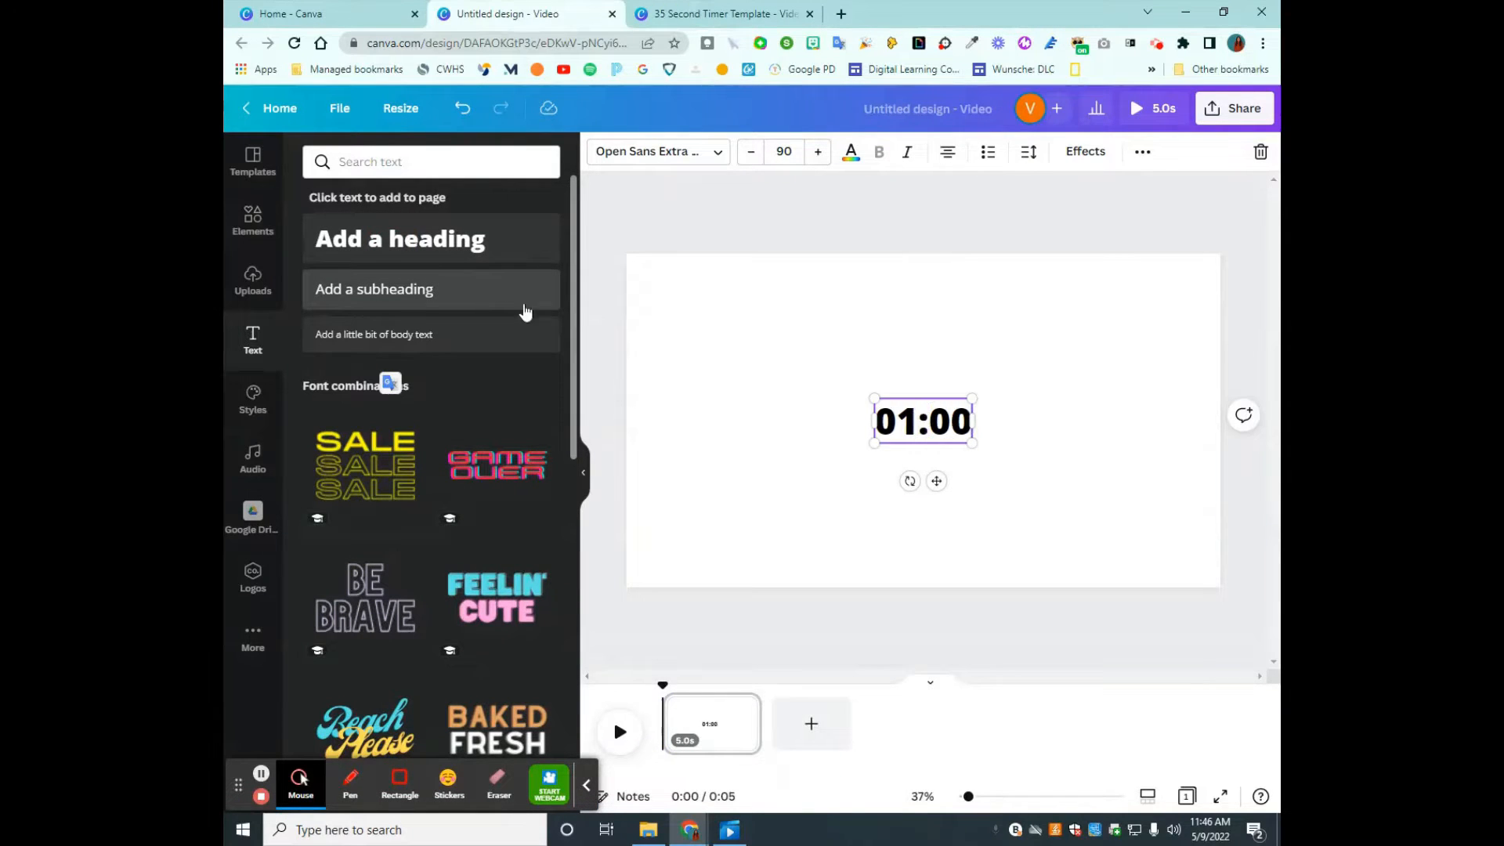
pyautogui.click(801, 649)
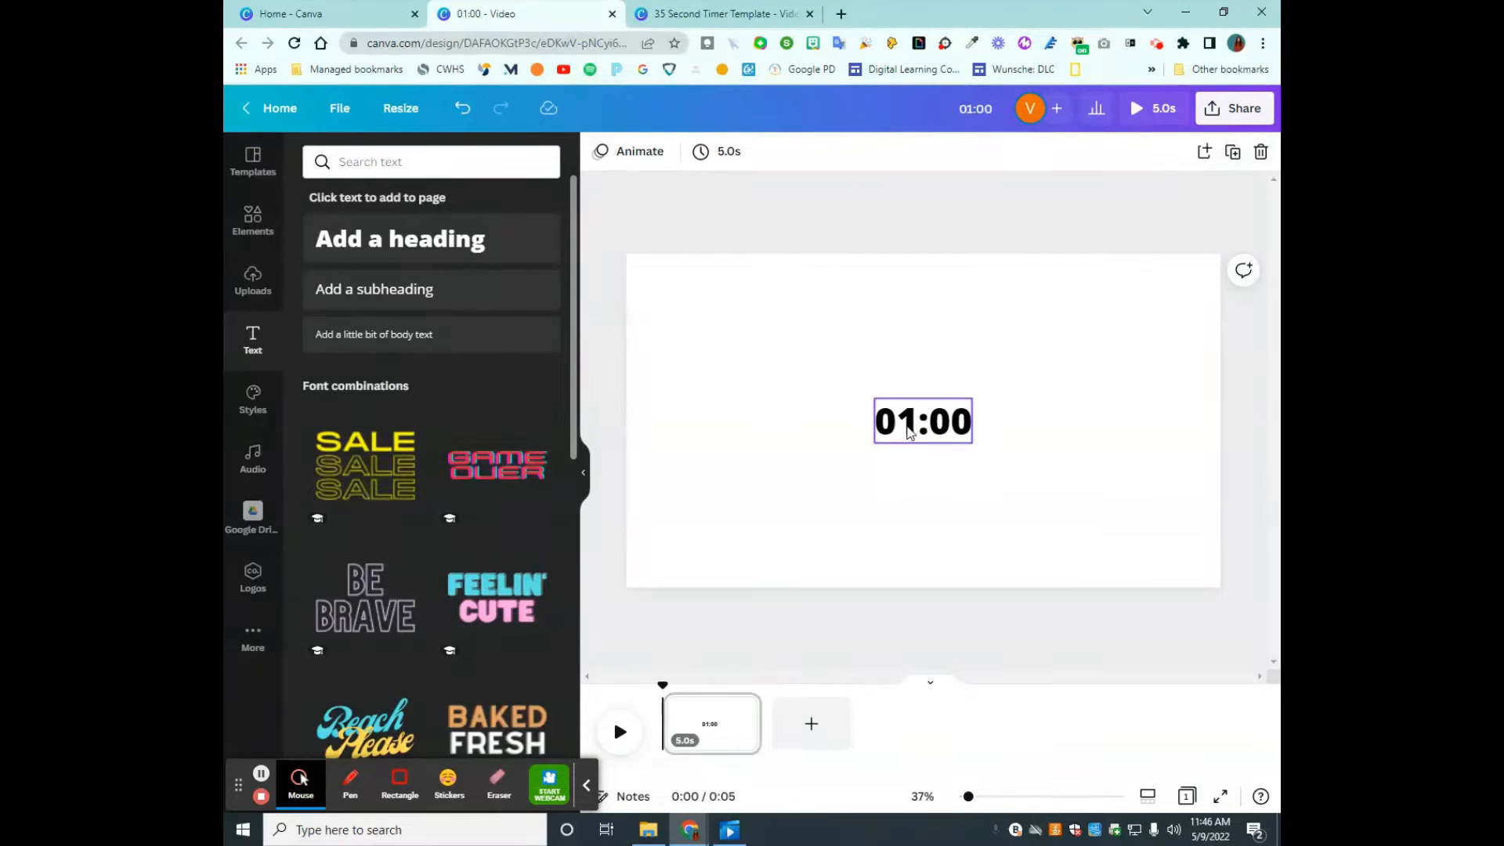
pyautogui.click(908, 434)
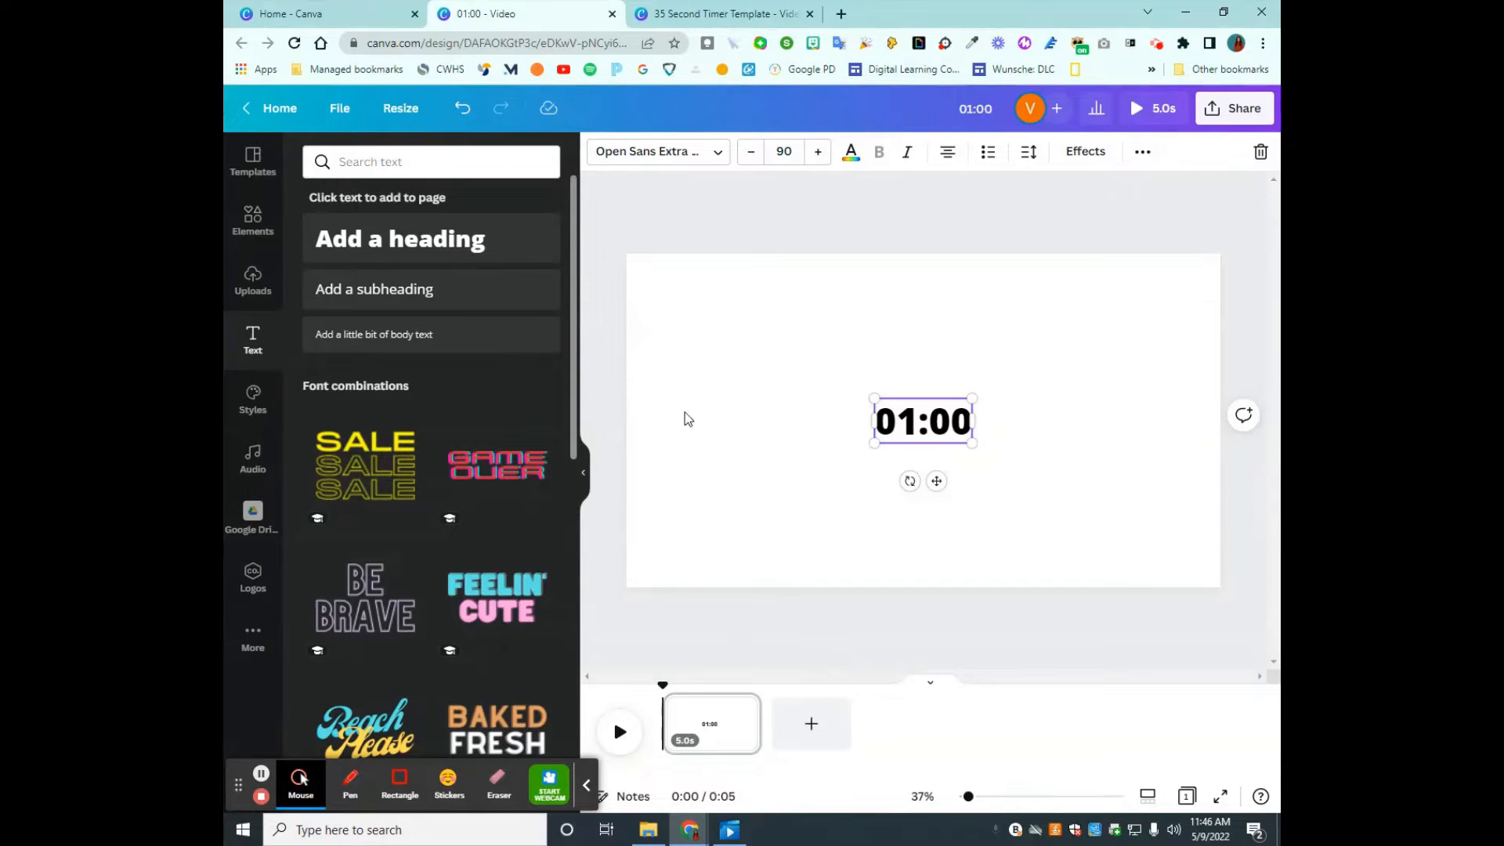
# - Return to the 35 Second Timer Template design and delete its 00:36 page
pyautogui.click(693, 9)
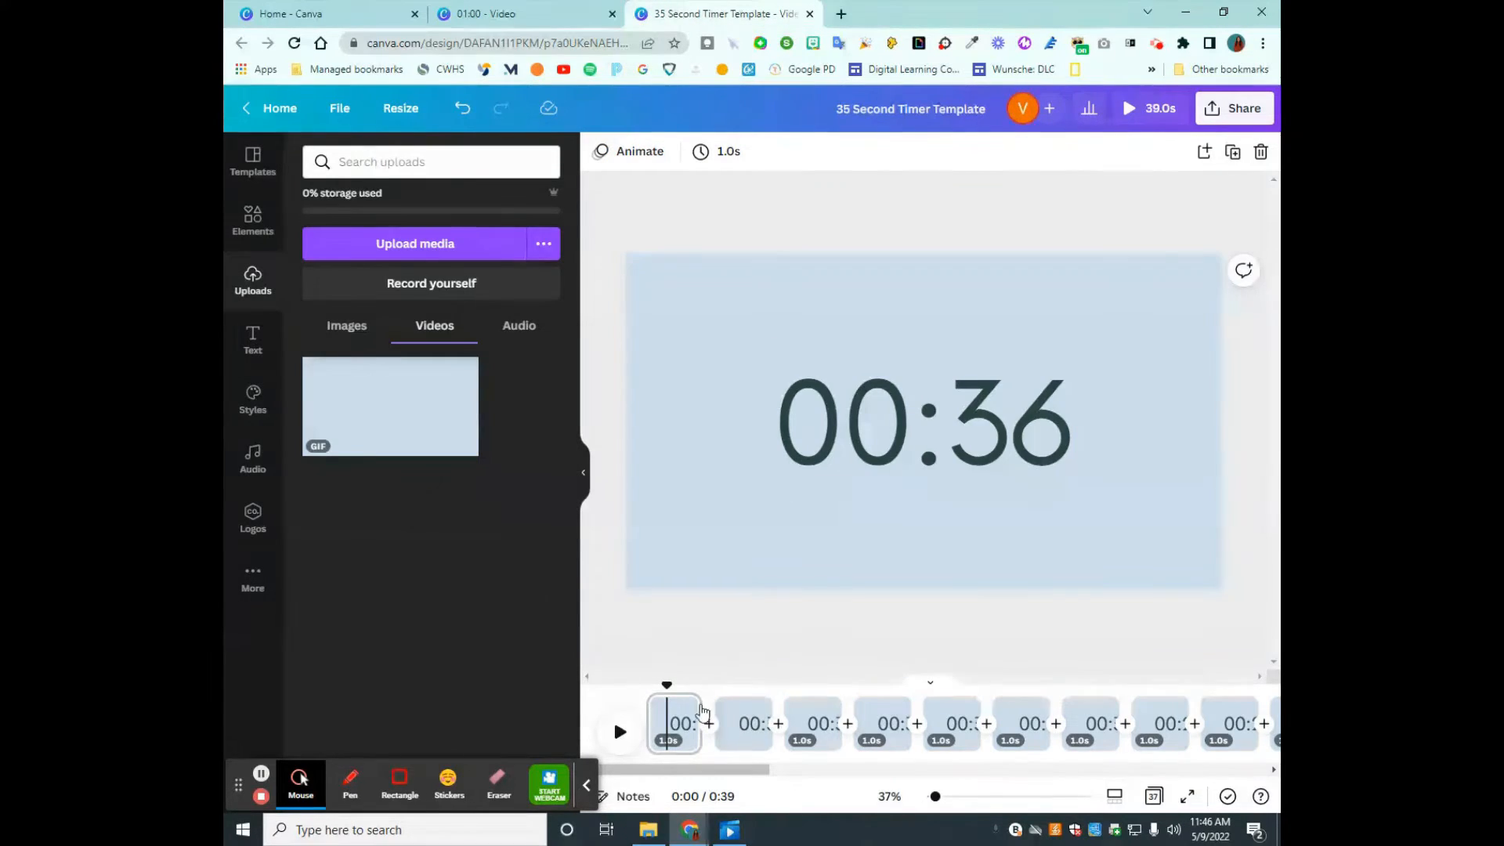
pyautogui.click(684, 709)
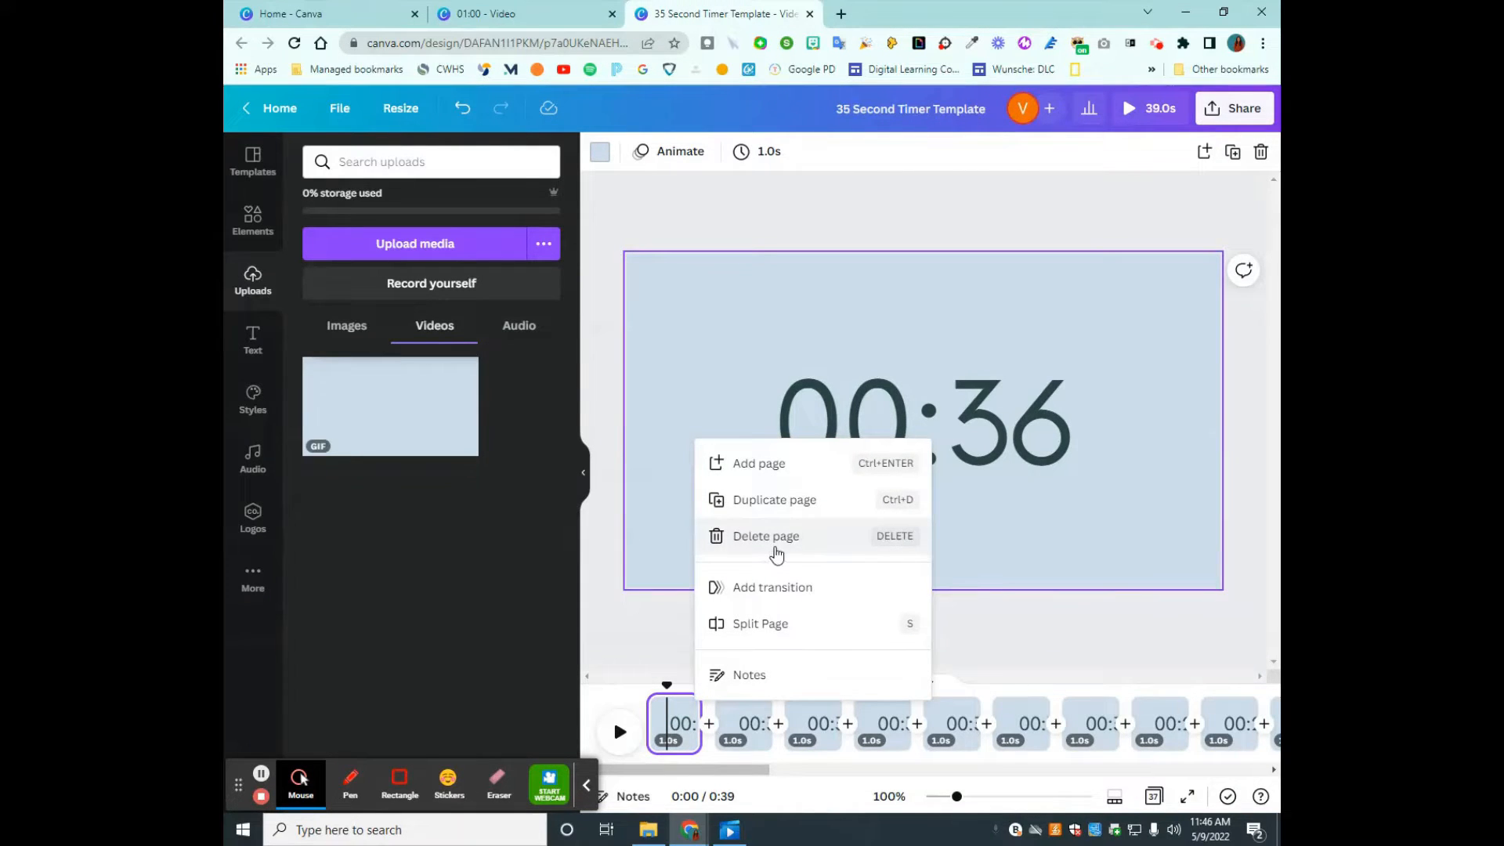
pyautogui.click(780, 541)
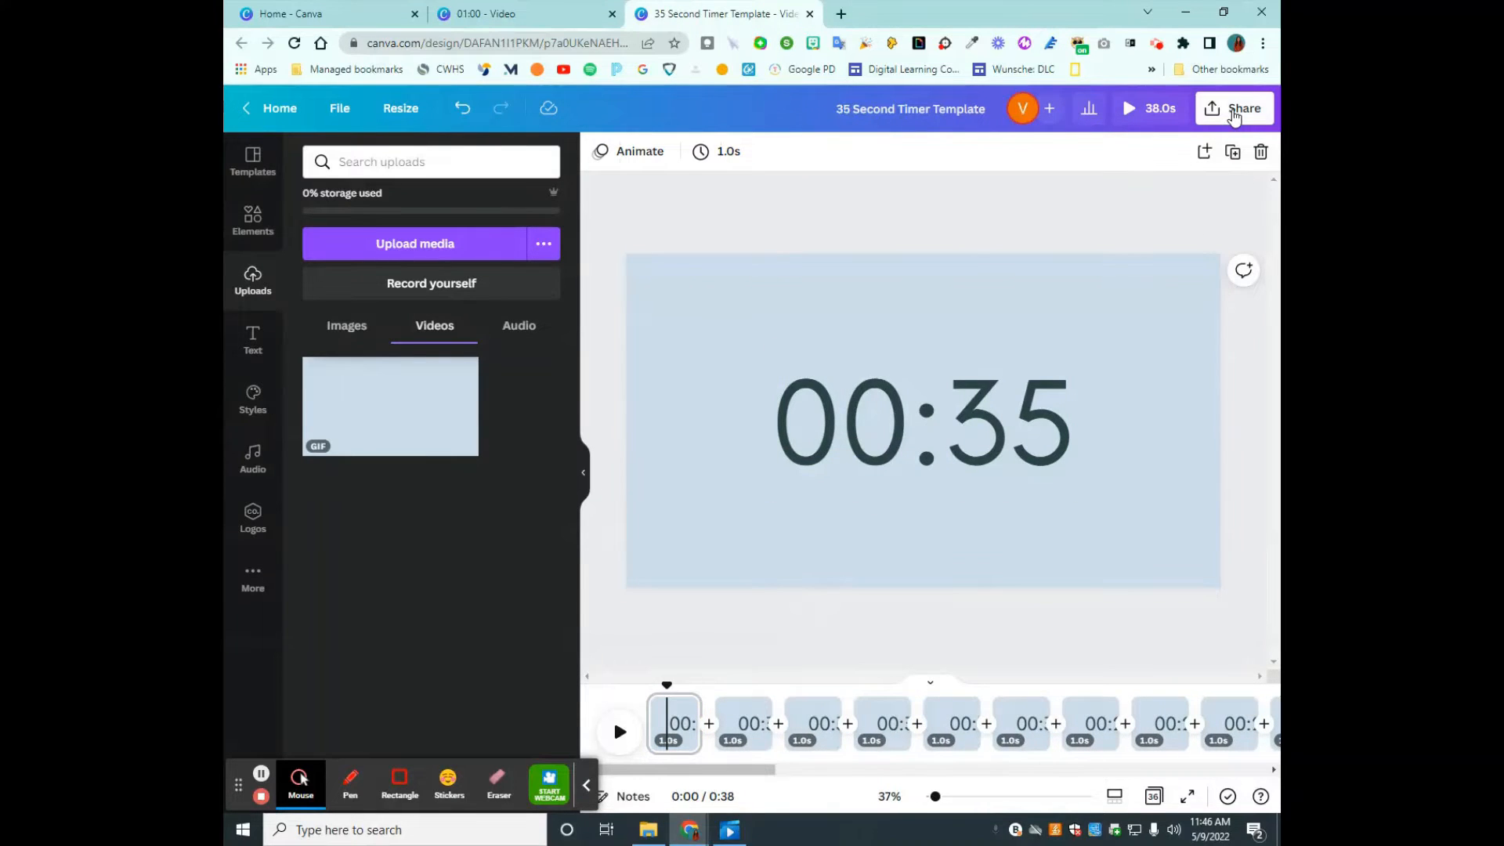
# - Copy the template link of the 35 Second Timer Template from its sharing options
pyautogui.click(1234, 113)
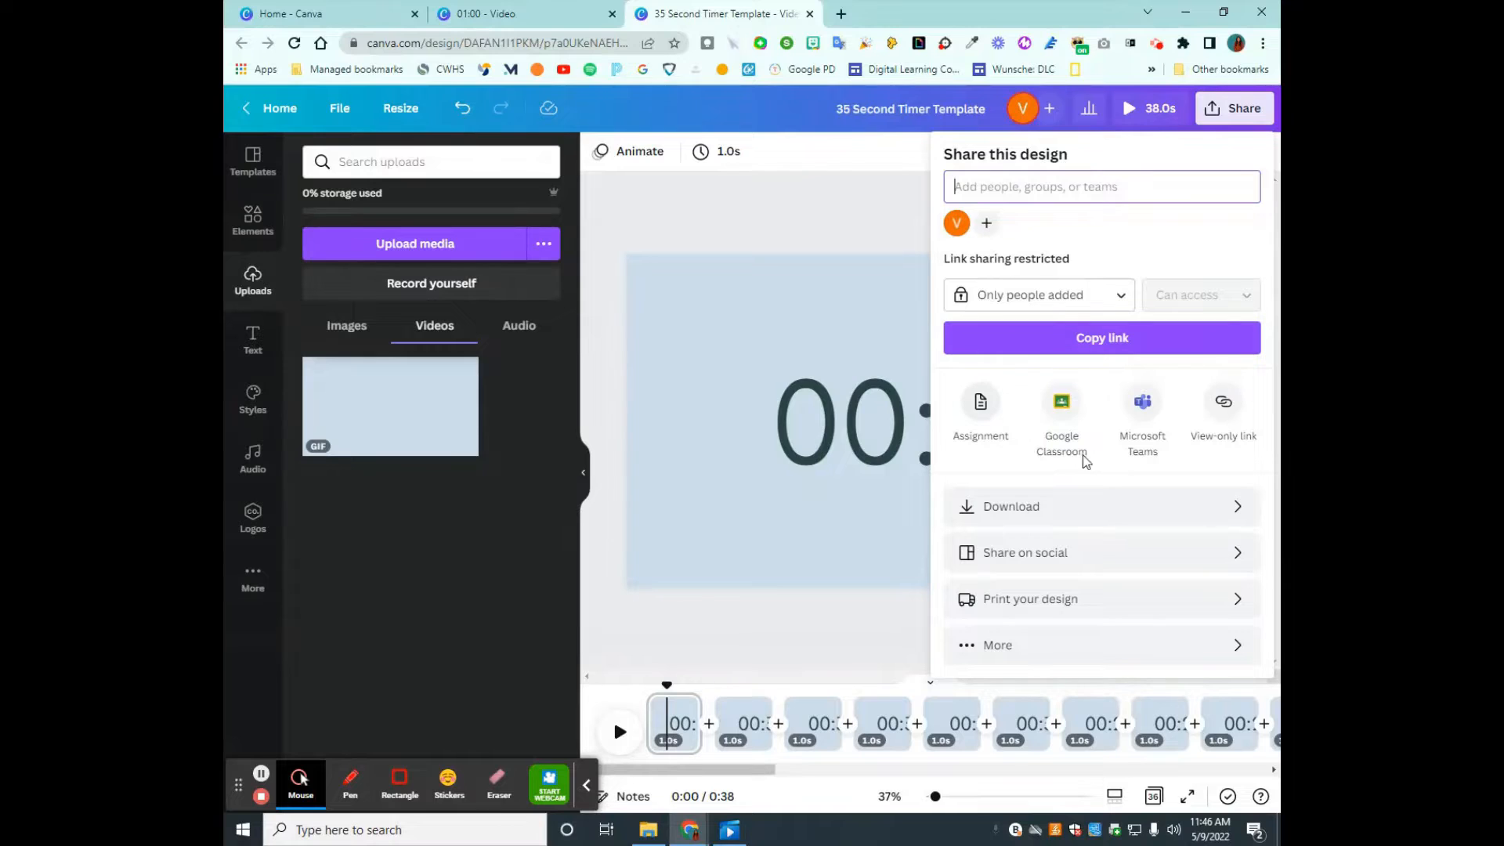
pyautogui.click(1239, 108)
pyautogui.click(1240, 107)
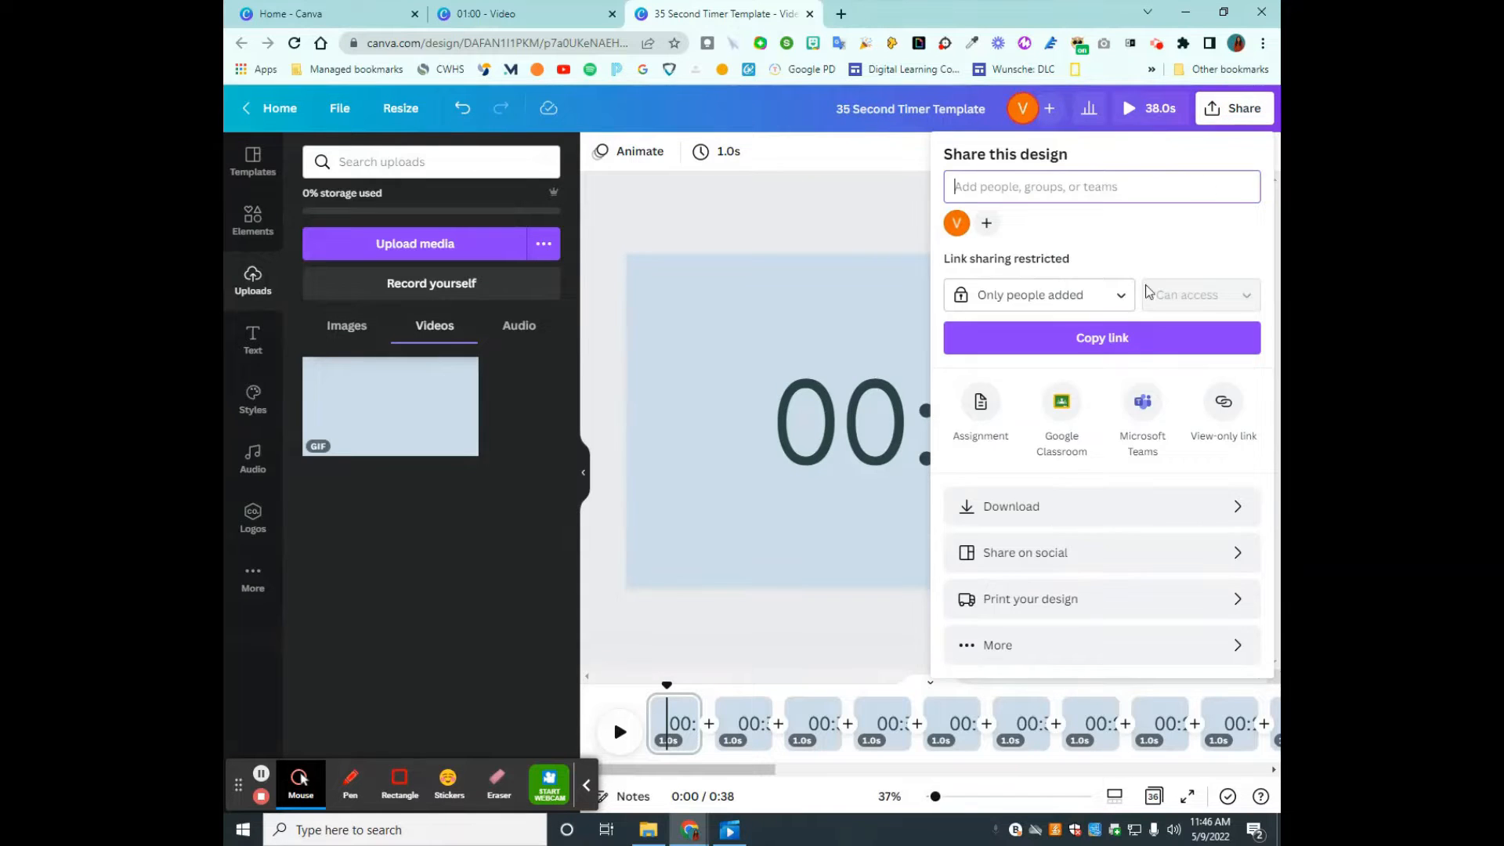
pyautogui.click(1039, 654)
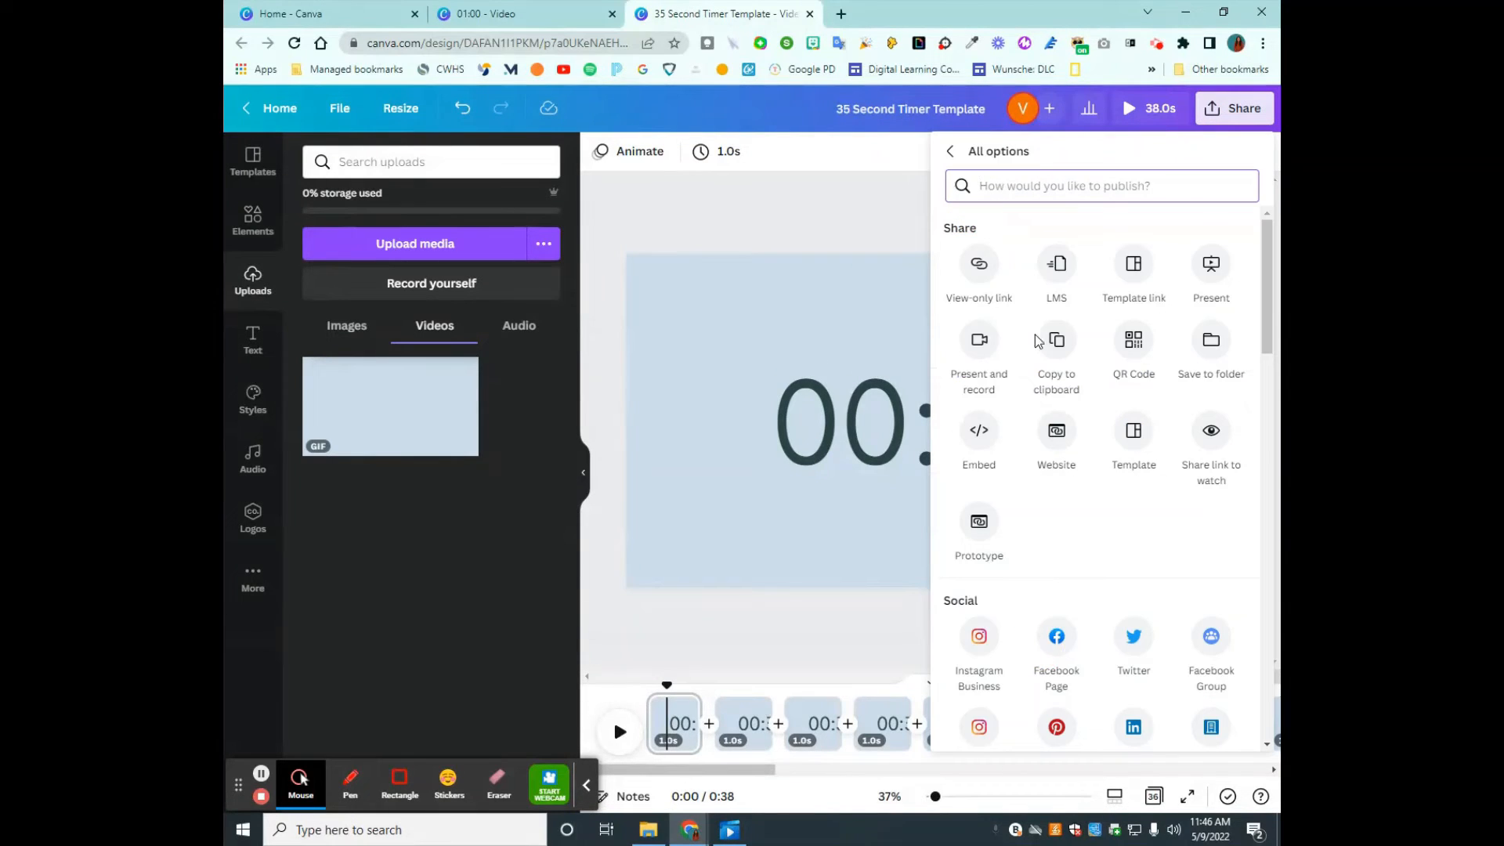
pyautogui.click(1133, 266)
pyautogui.click(1226, 295)
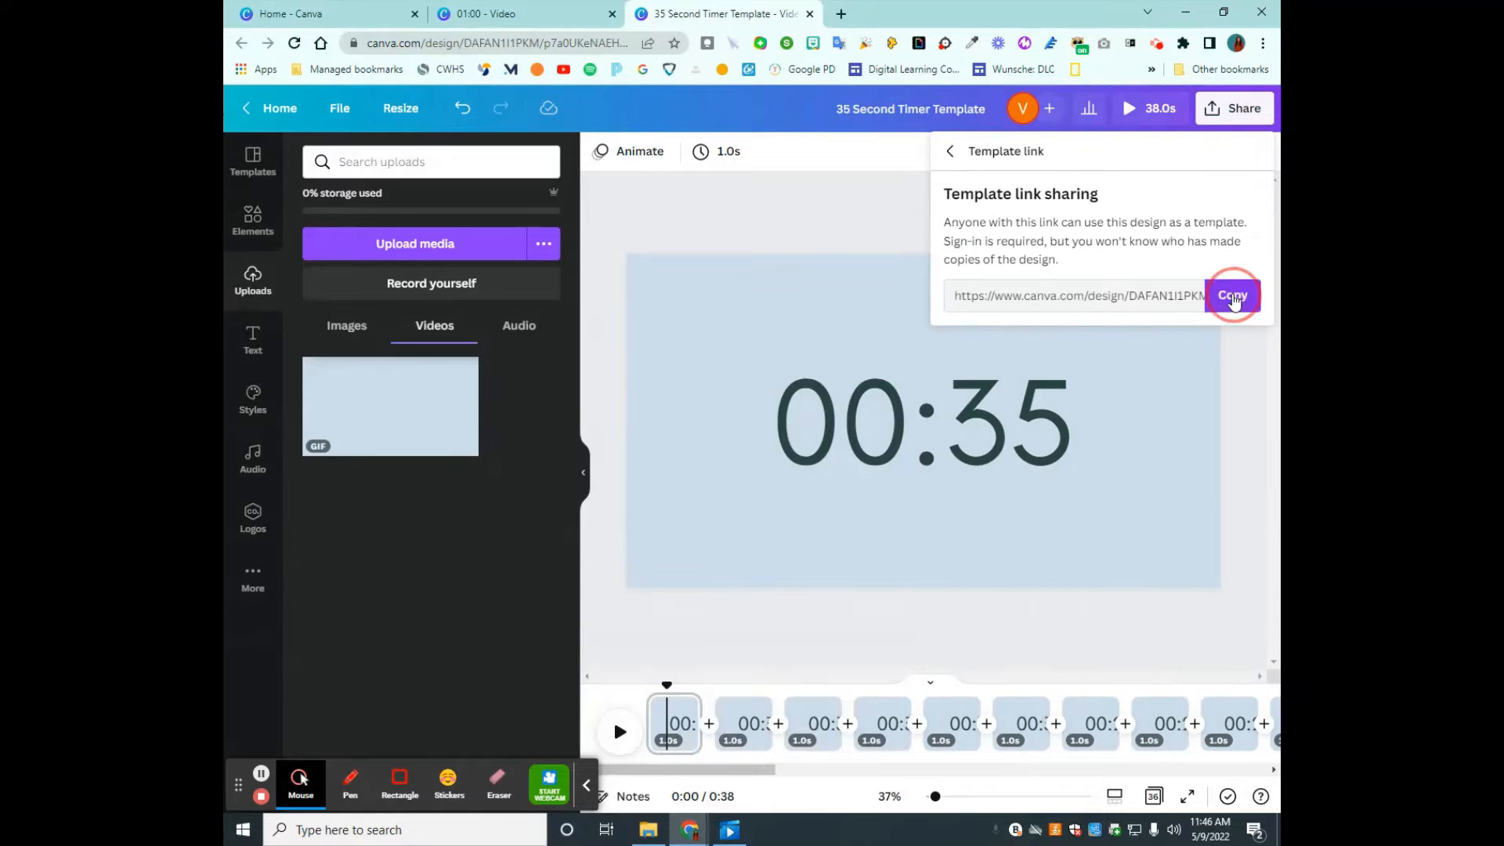
# - Open the copied template link in a new browser tab, preview its first few pages, and use the template
pyautogui.click(841, 13)
pyautogui.hotkey('ctrl', 'v')
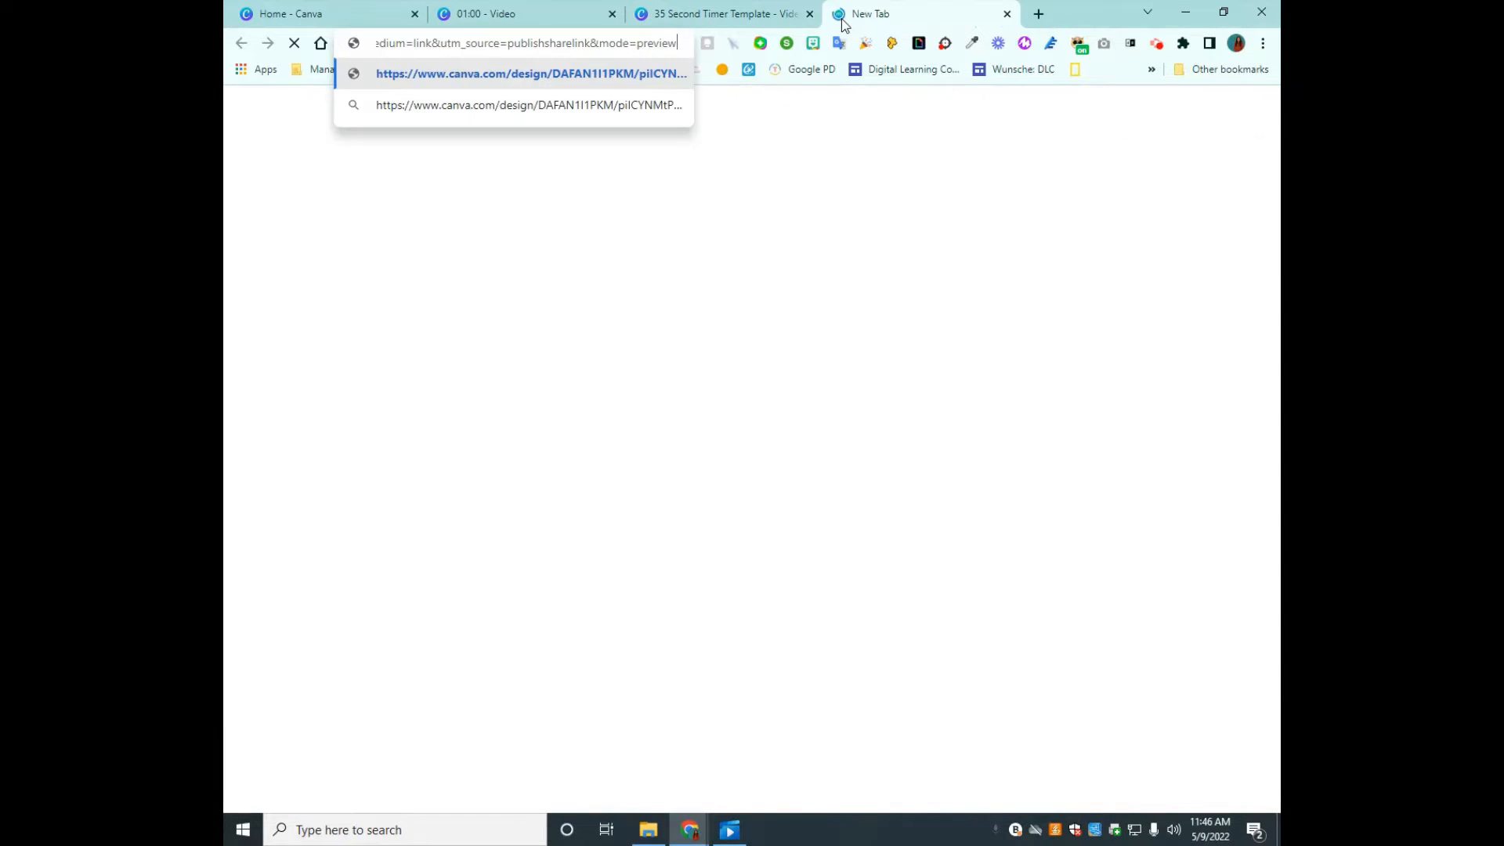
pyautogui.press('Return')
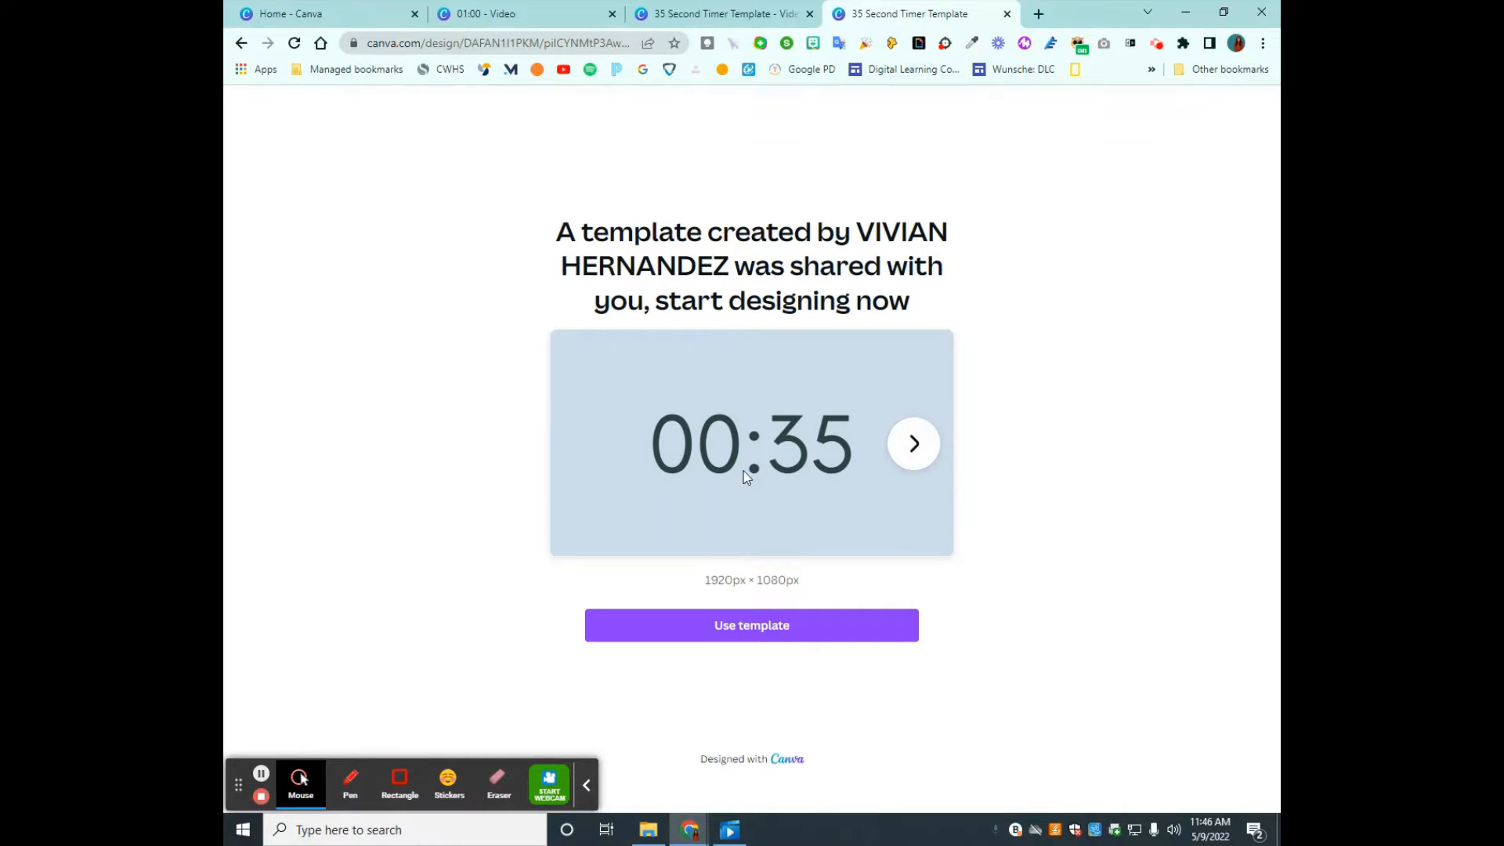
pyautogui.click(928, 445)
pyautogui.click(928, 444)
pyautogui.click(928, 444)
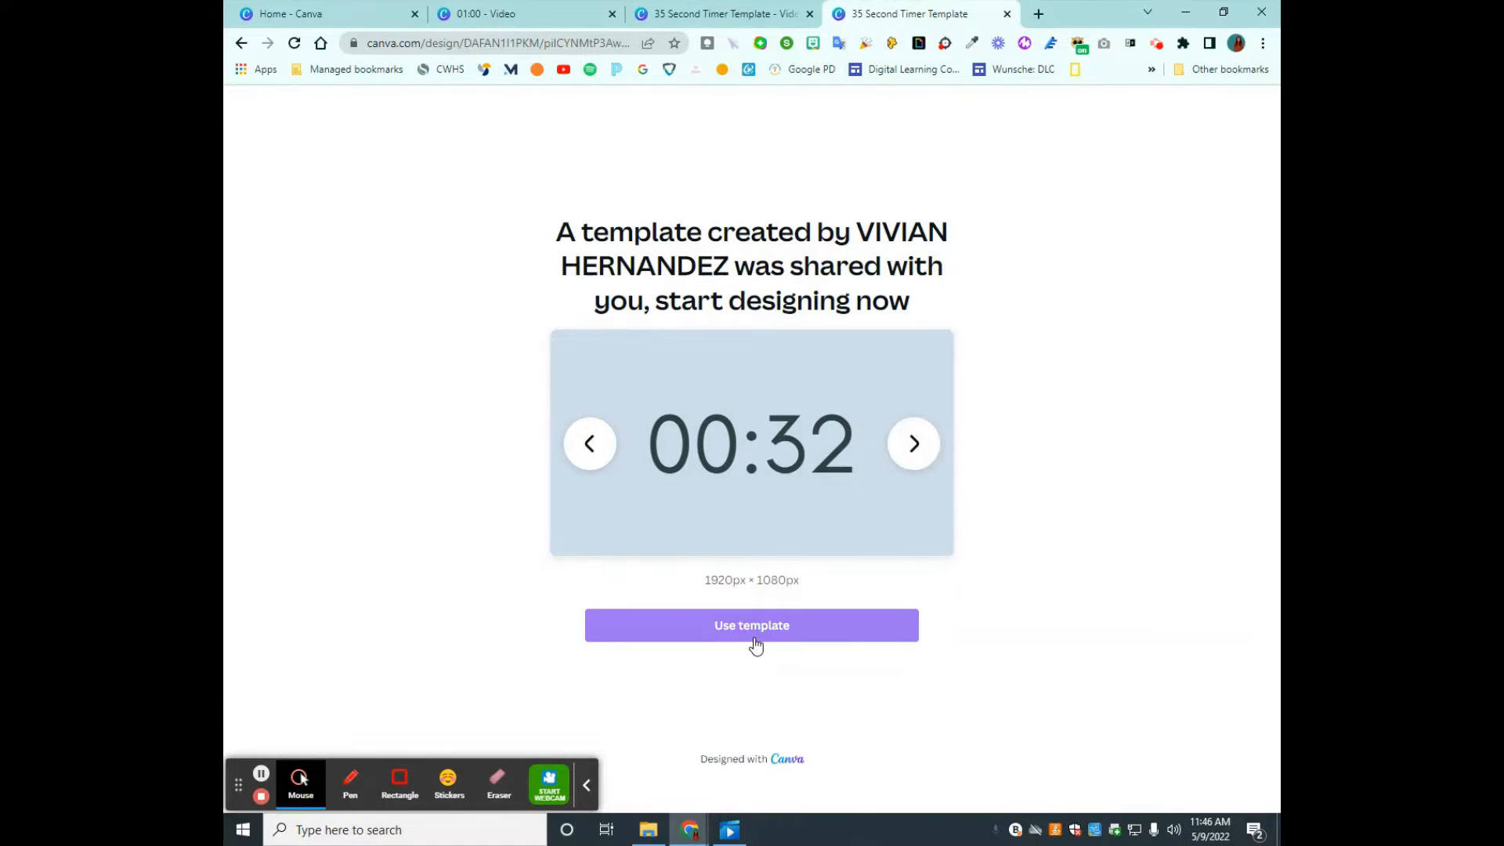
pyautogui.click(754, 636)
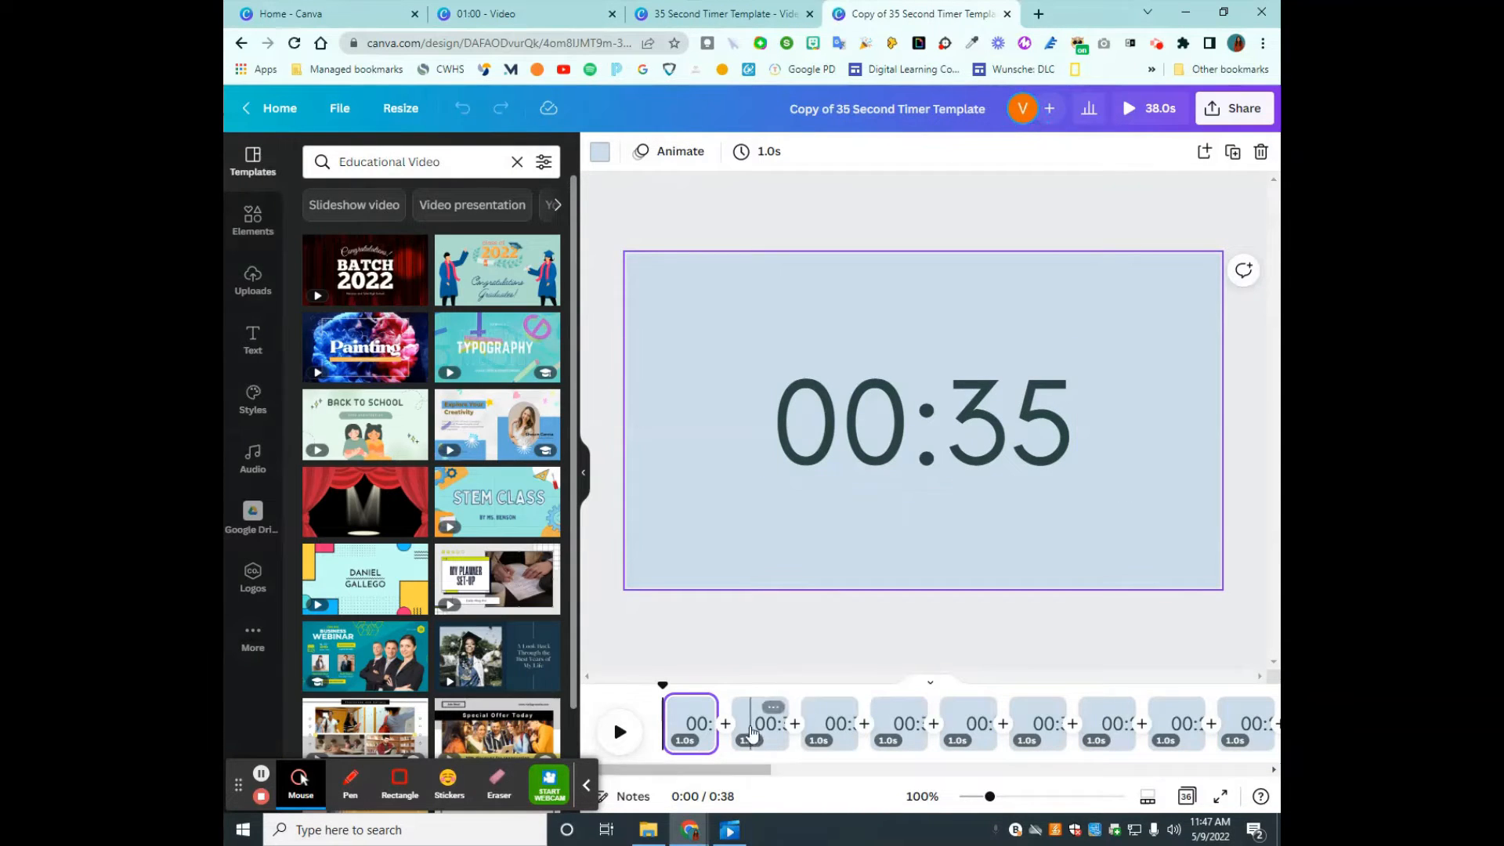
# - Look through the first five timer pages of the copied design and return to the 00:35 page
pyautogui.click(750, 731)
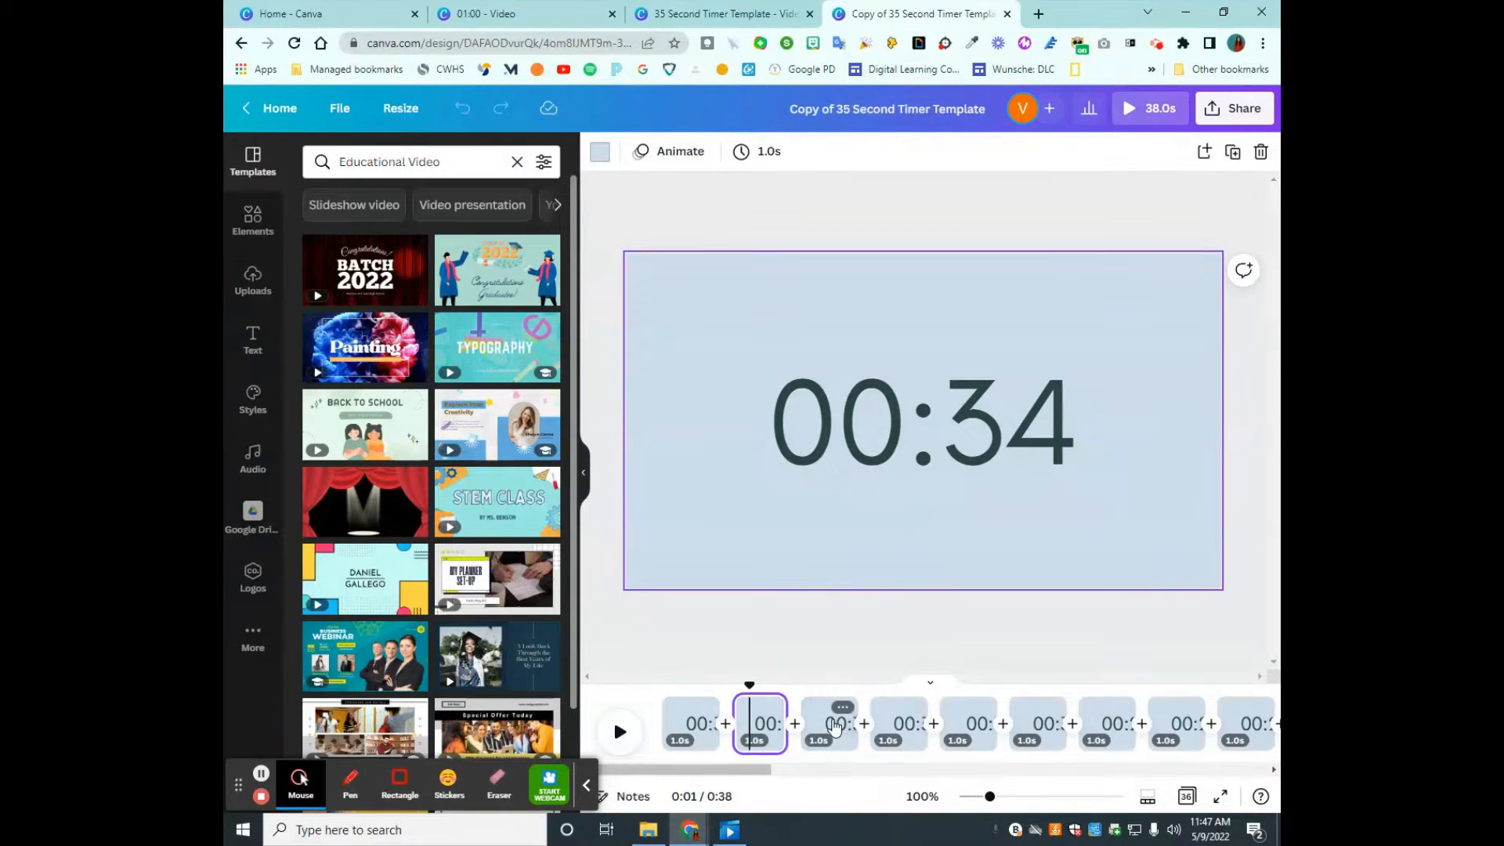
pyautogui.click(832, 724)
pyautogui.click(897, 722)
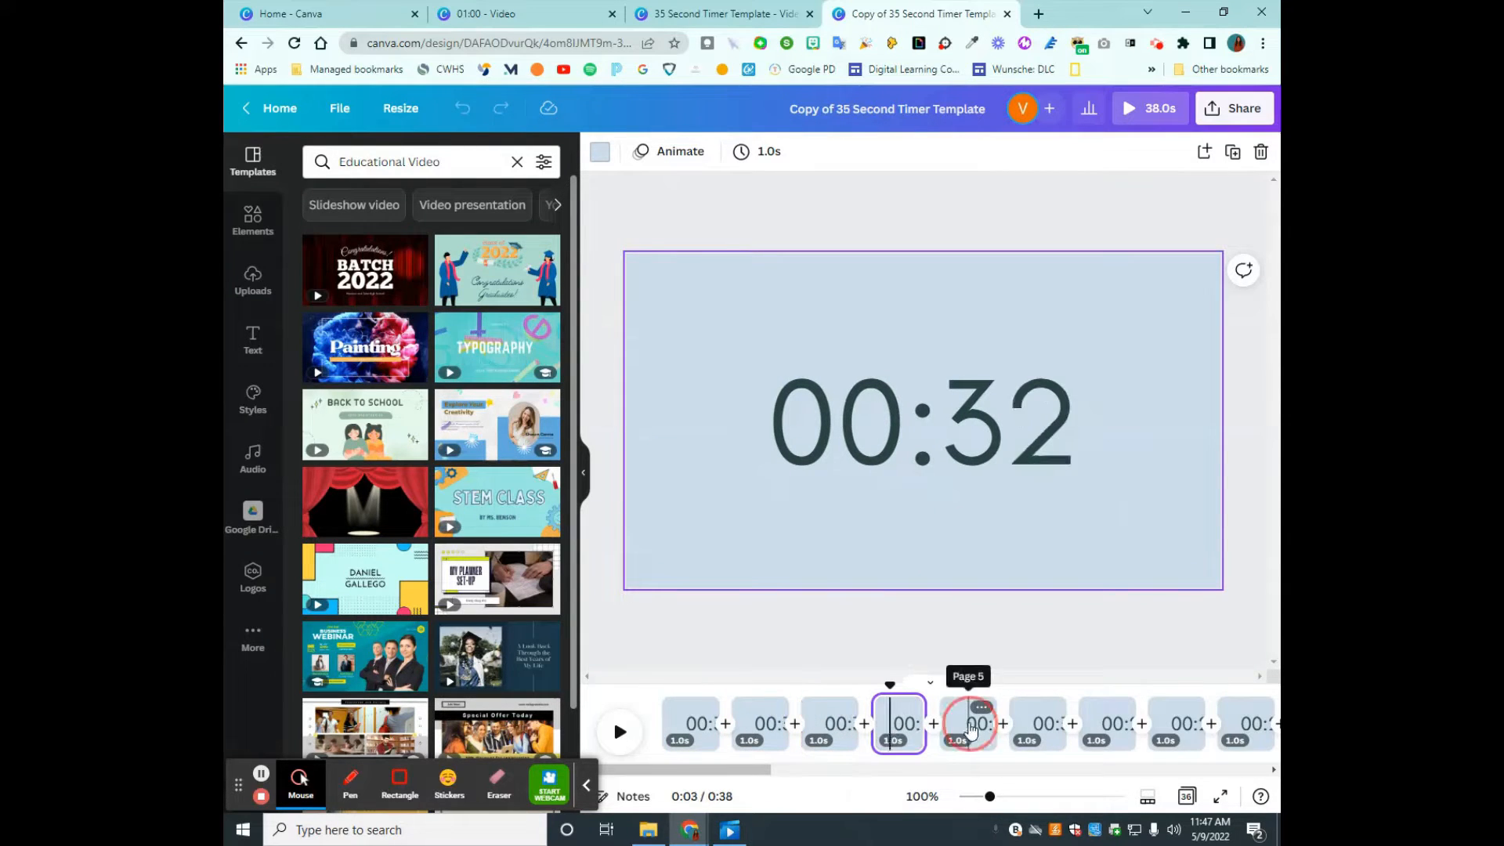
pyautogui.click(972, 729)
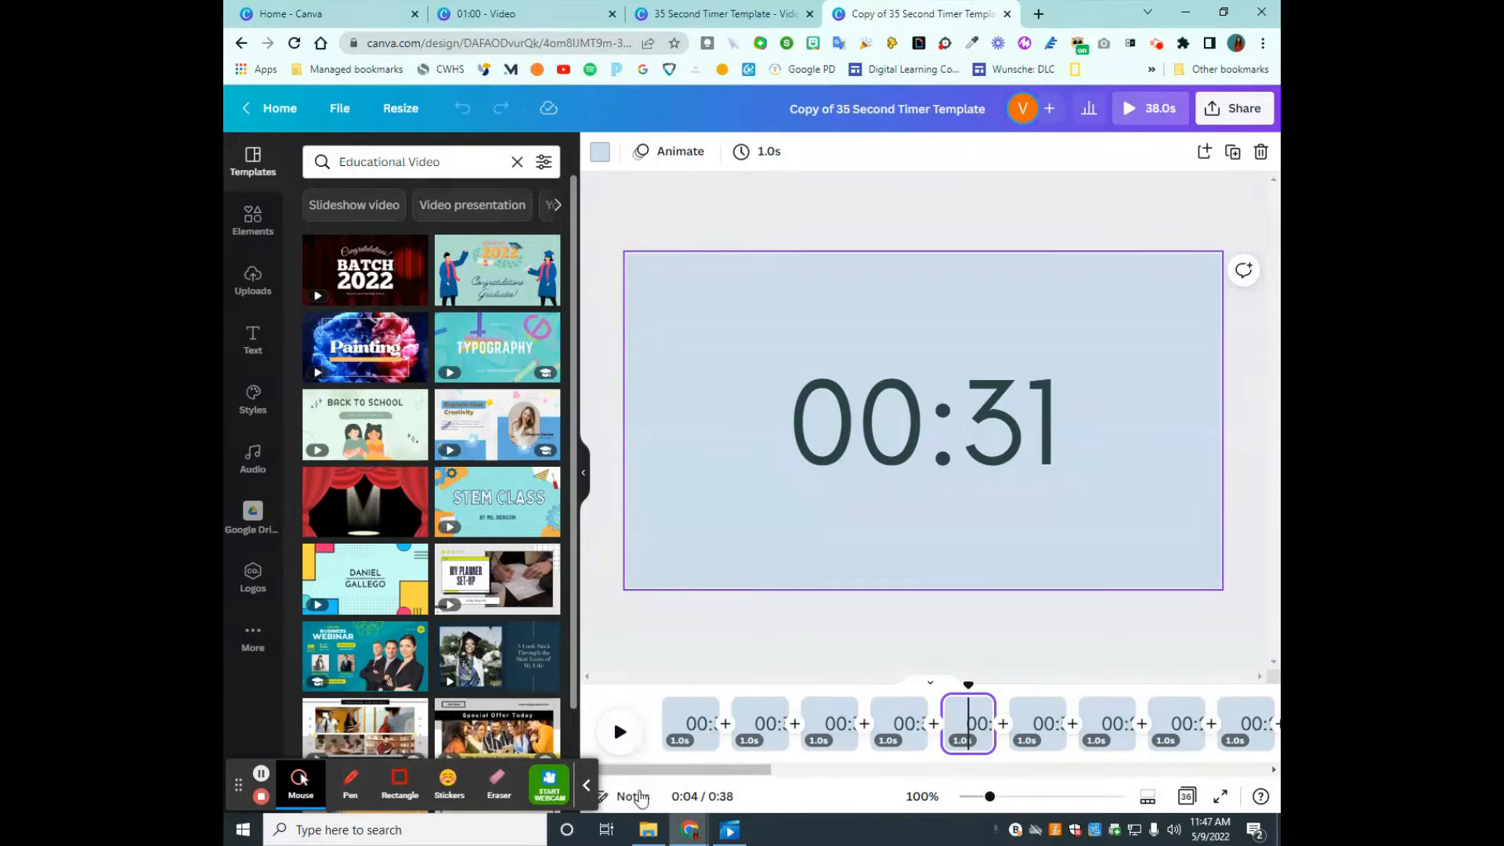
pyautogui.click(591, 783)
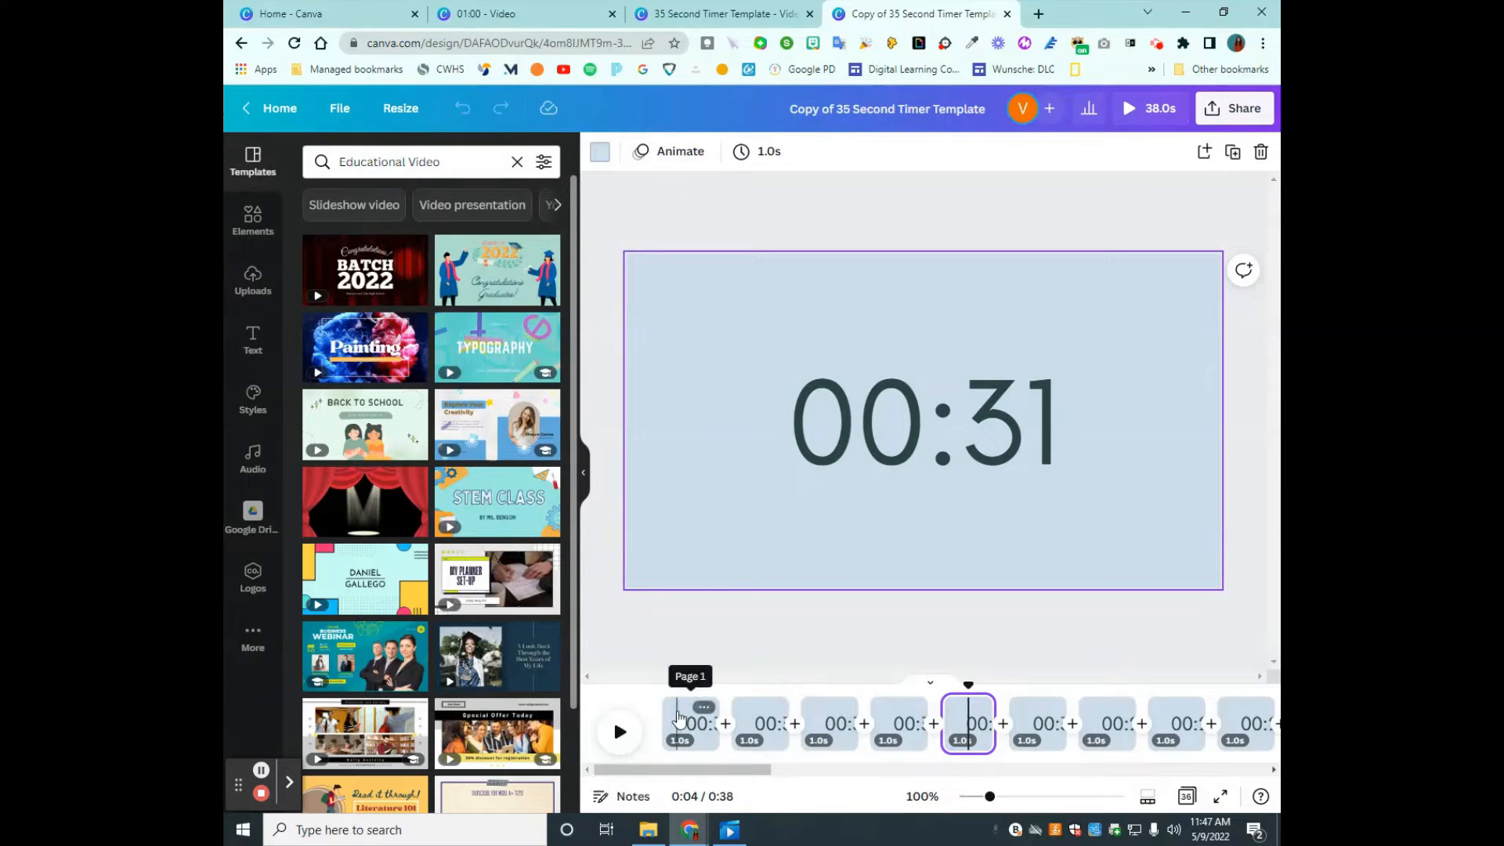
pyautogui.click(689, 717)
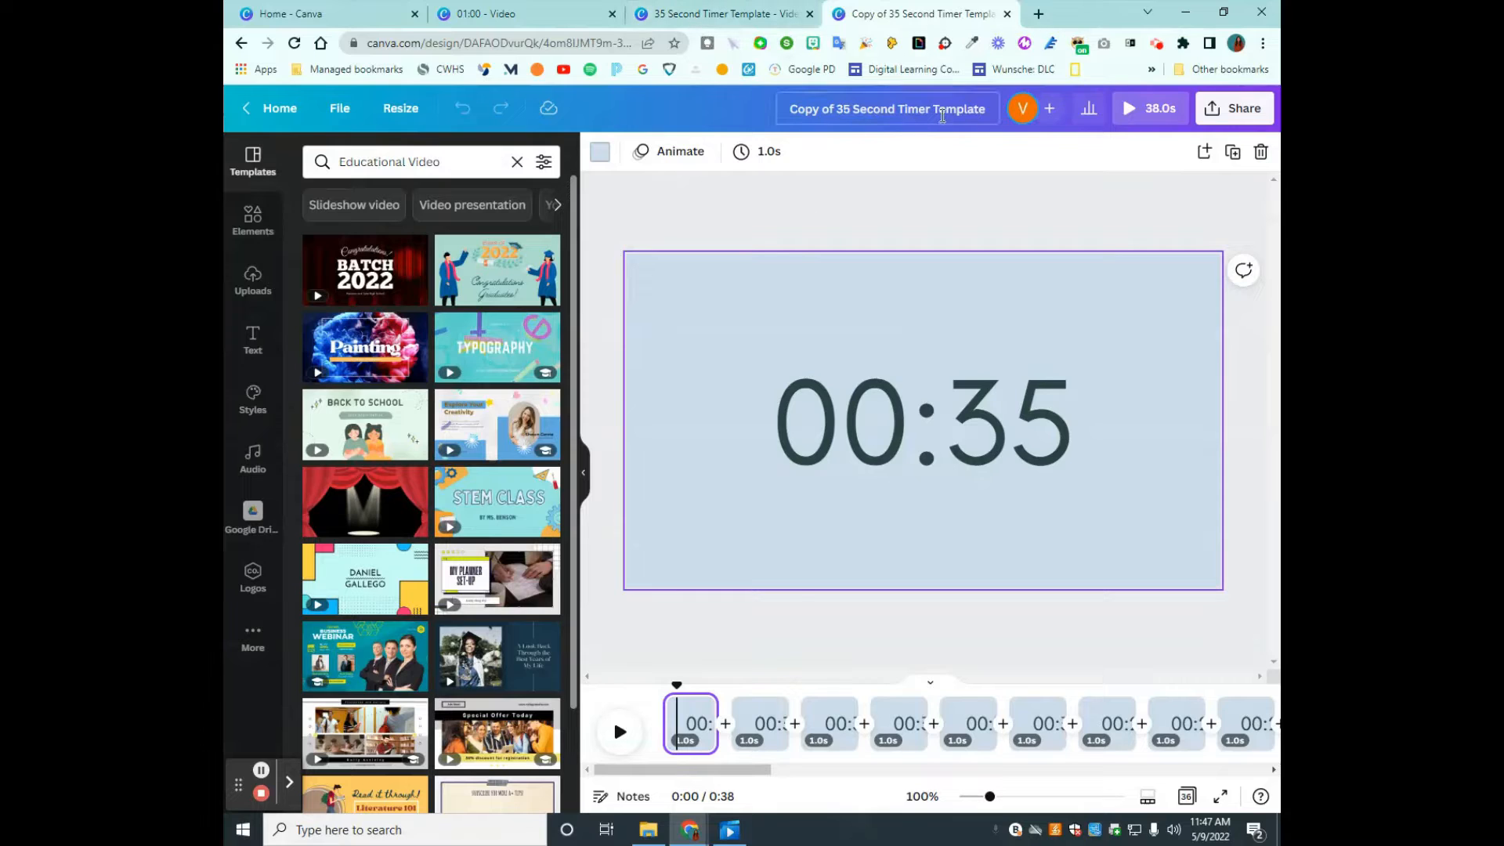
# - Rename the copied design by replacing "Copy of" at the start of its title with Rainbow
pyautogui.click(839, 109)
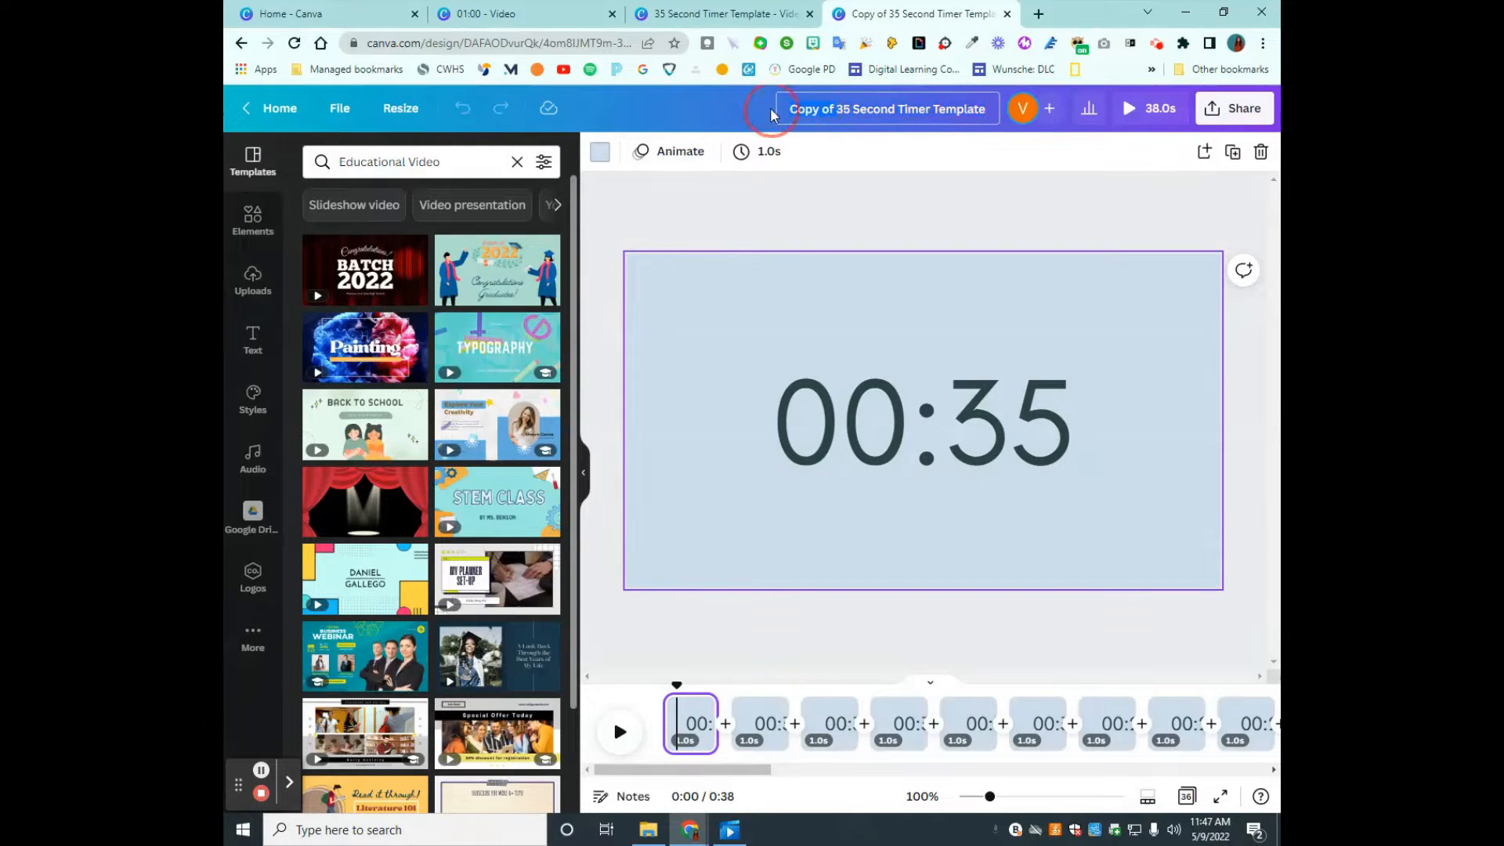
pyautogui.press('BackSpace')
pyautogui.press('BackSpace')
pyautogui.press('BackSpace')
pyautogui.press('BackSpace')
pyautogui.press('BackSpace')
pyautogui.press('BackSpace')
pyautogui.press('BackSpace')
pyautogui.press('BackSpace')
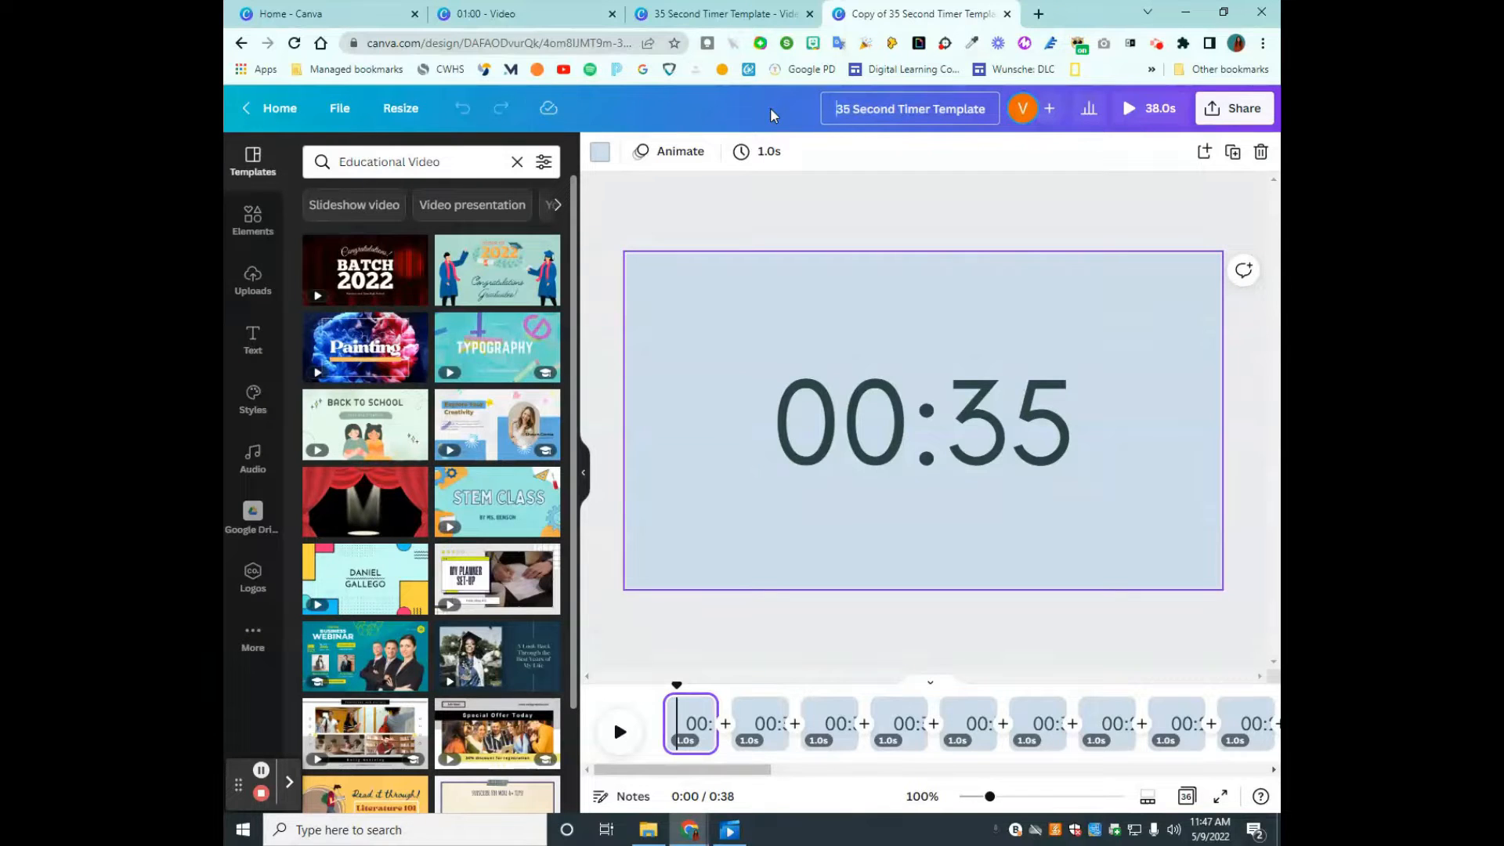
pyautogui.write('Rainbow')
pyautogui.click(774, 208)
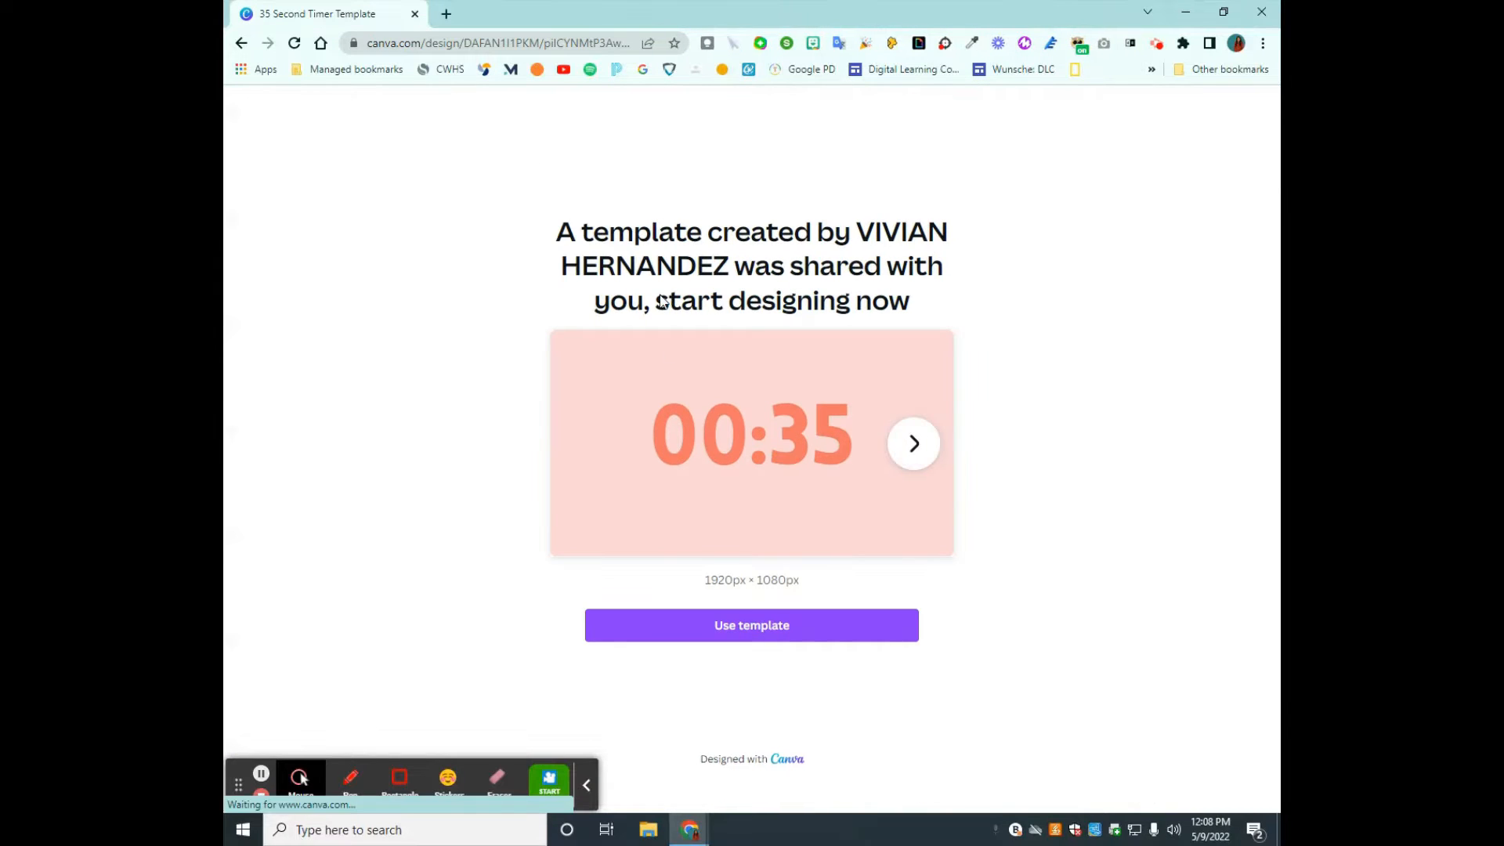
# - Create a copy from the shared pink 35 Second Timer Template and add Science to the start of its title
pyautogui.click(756, 630)
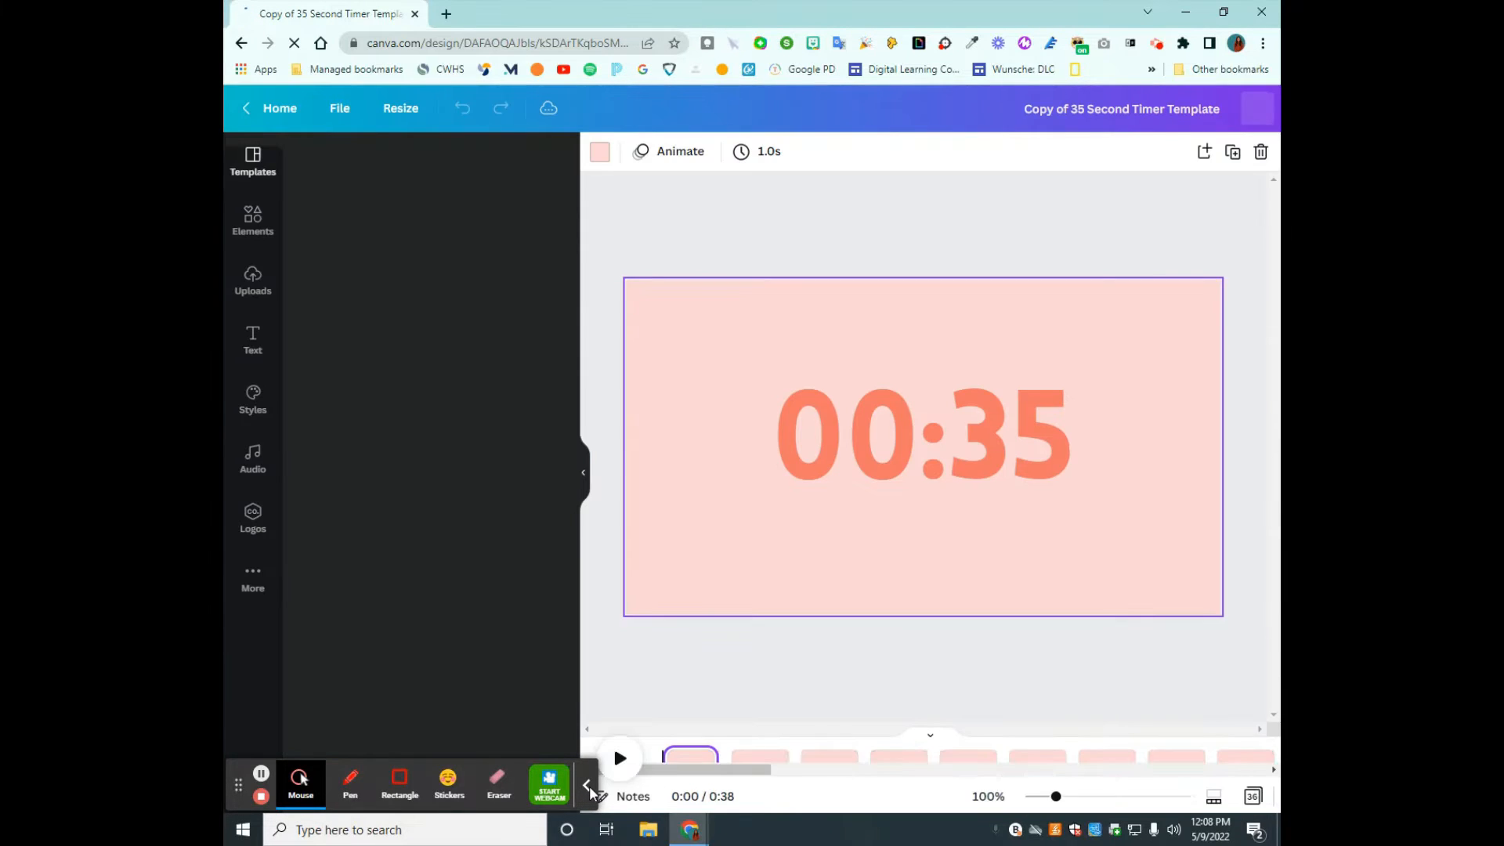
pyautogui.click(587, 785)
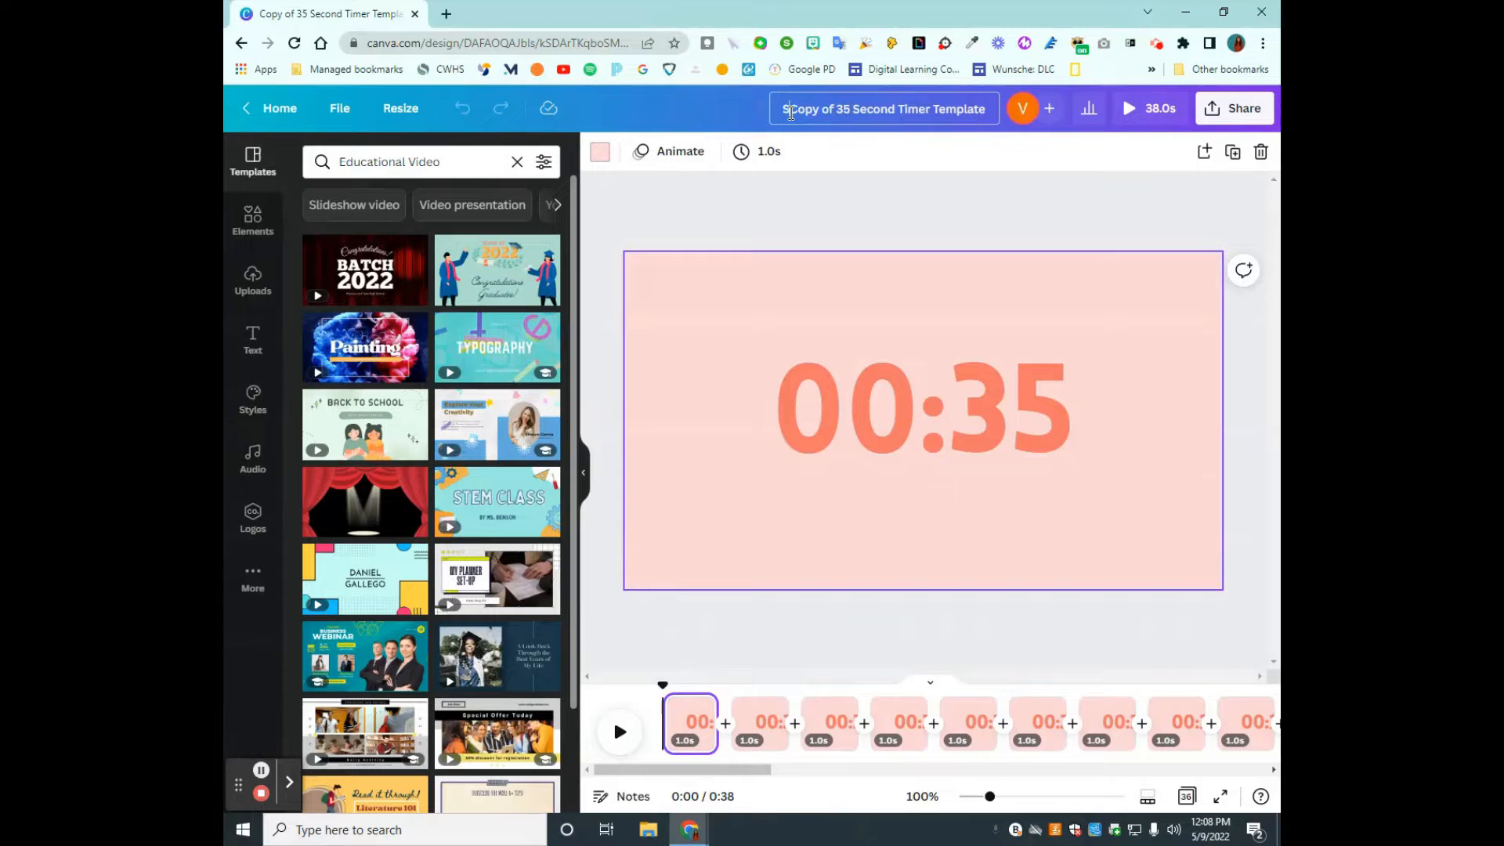
pyautogui.write('ce')
pyautogui.click(787, 196)
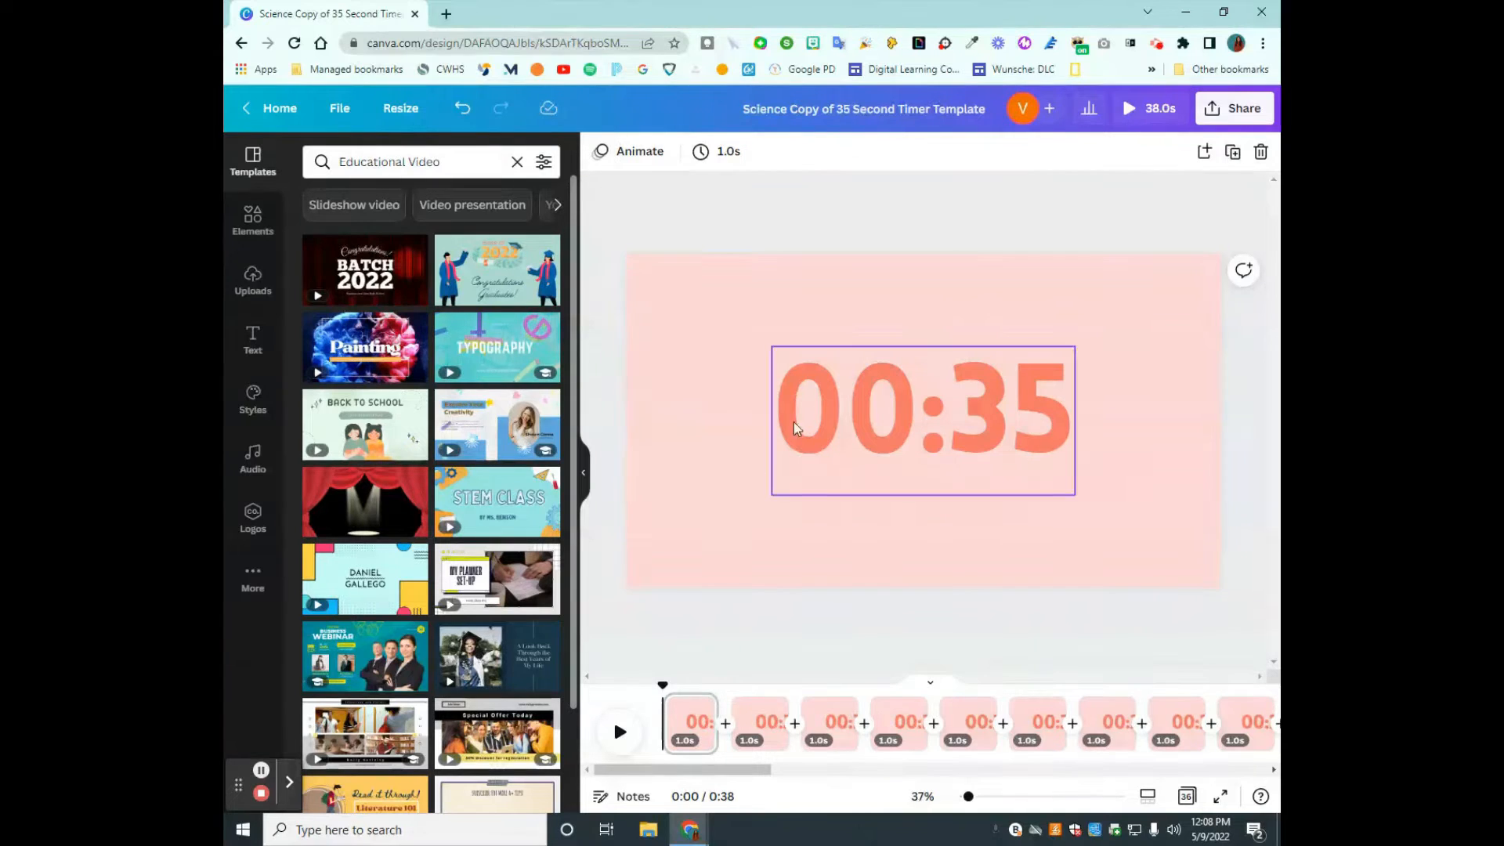
# - Remove Styles from the editor's sidebar and restore it from the additional apps
pyautogui.click(252, 400)
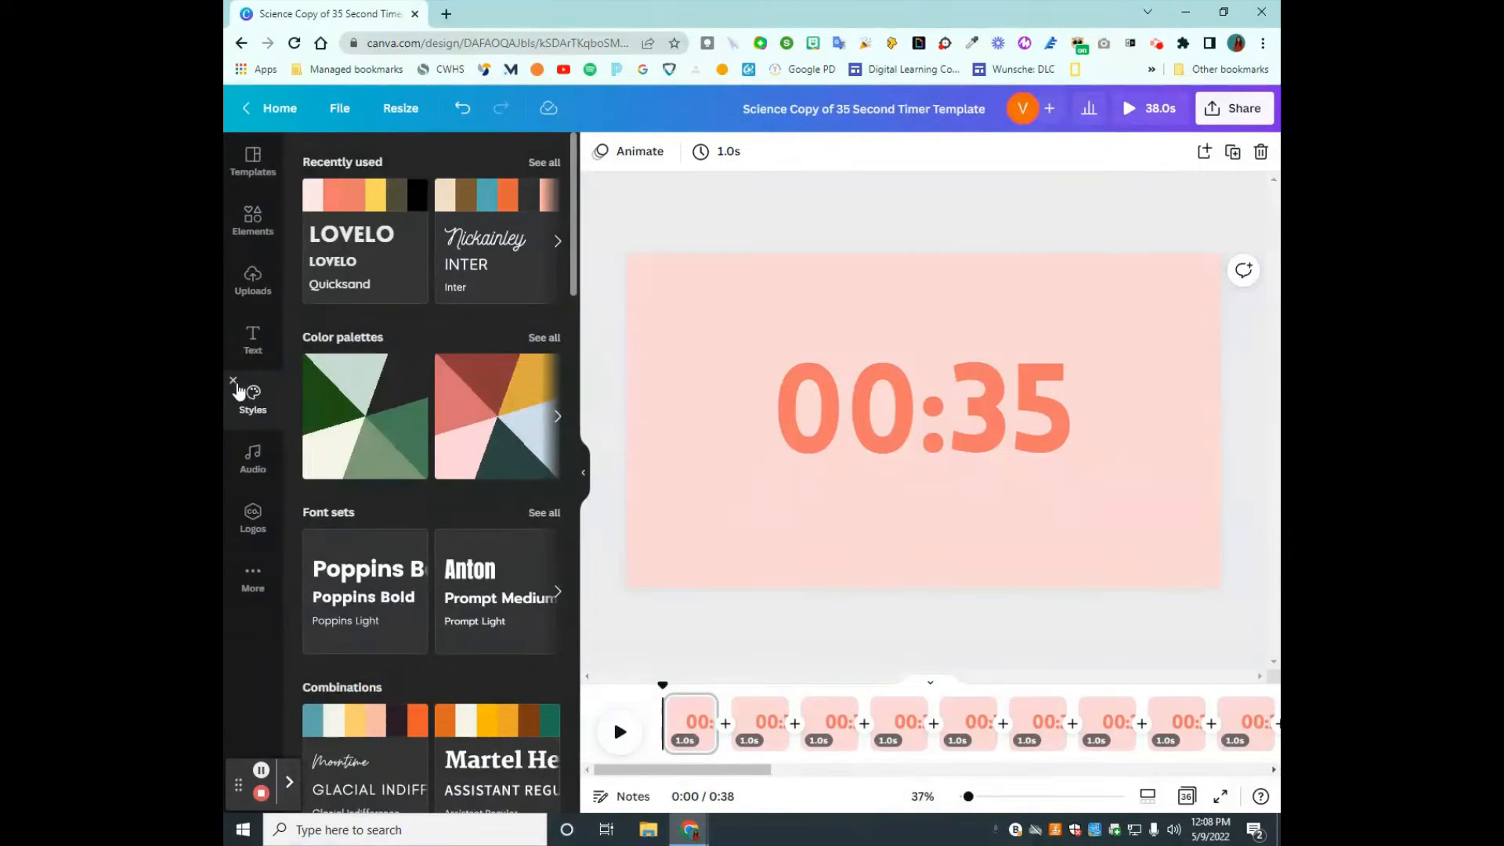
pyautogui.click(253, 577)
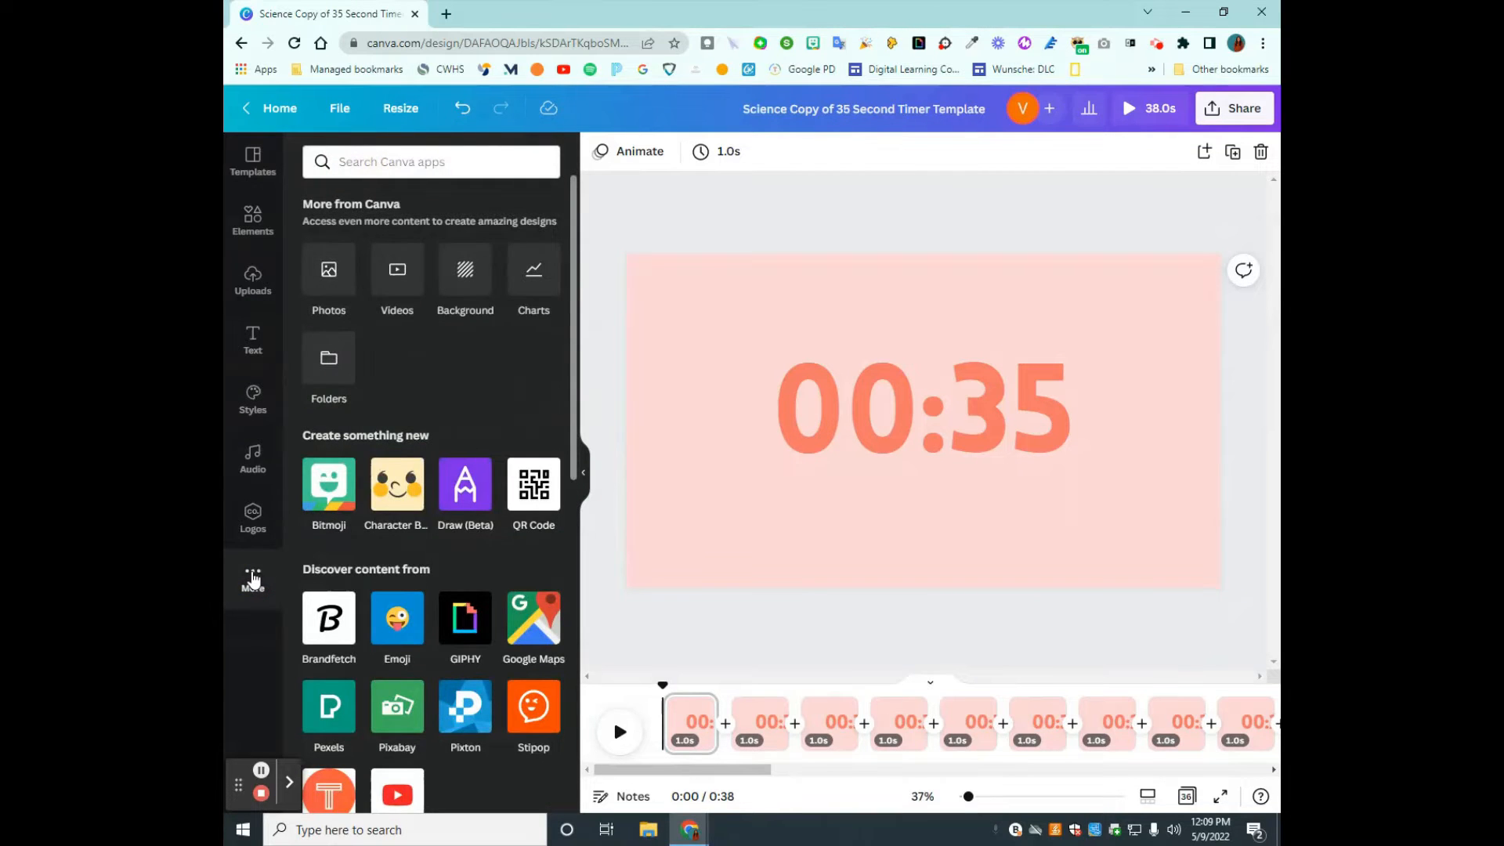
pyautogui.click(235, 389)
pyautogui.click(234, 387)
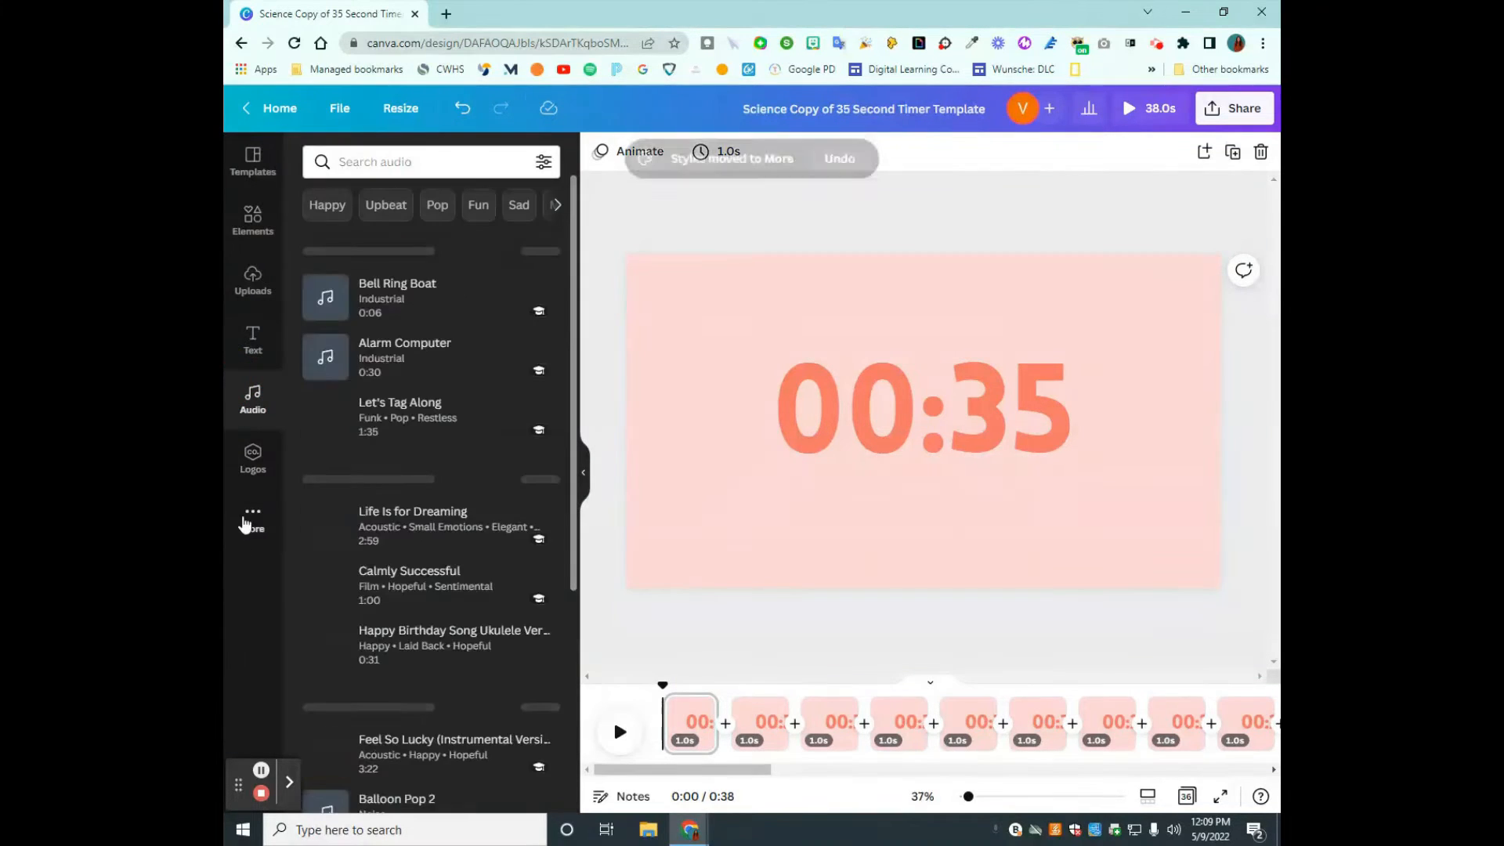
pyautogui.click(249, 518)
pyautogui.click(240, 409)
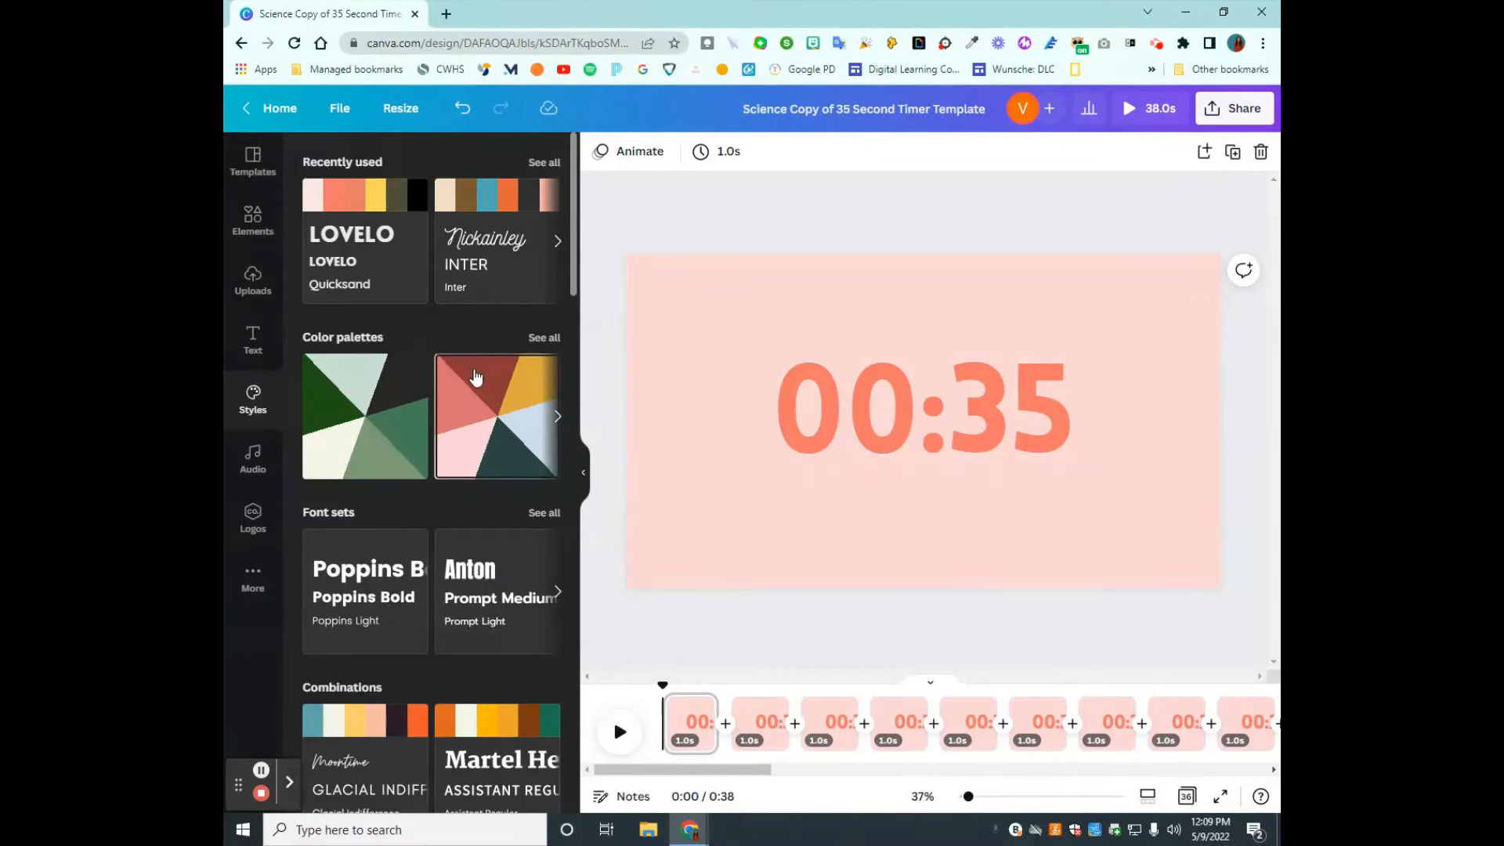
# - Apply the palette of dark red, coral, gold, pale blue and dark green to all pages of the timer
pyautogui.click(544, 338)
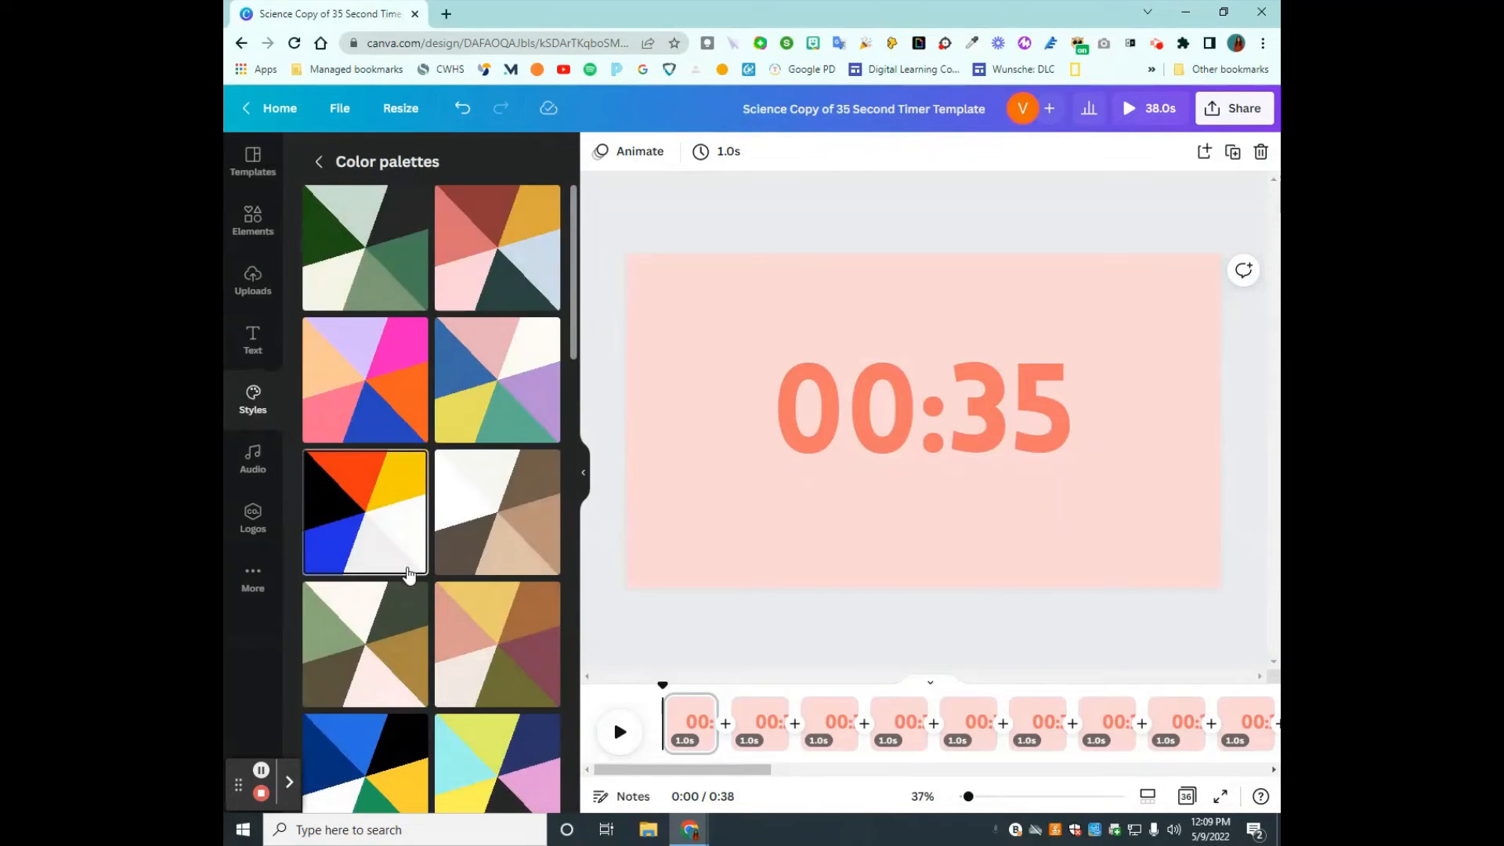
pyautogui.click(501, 259)
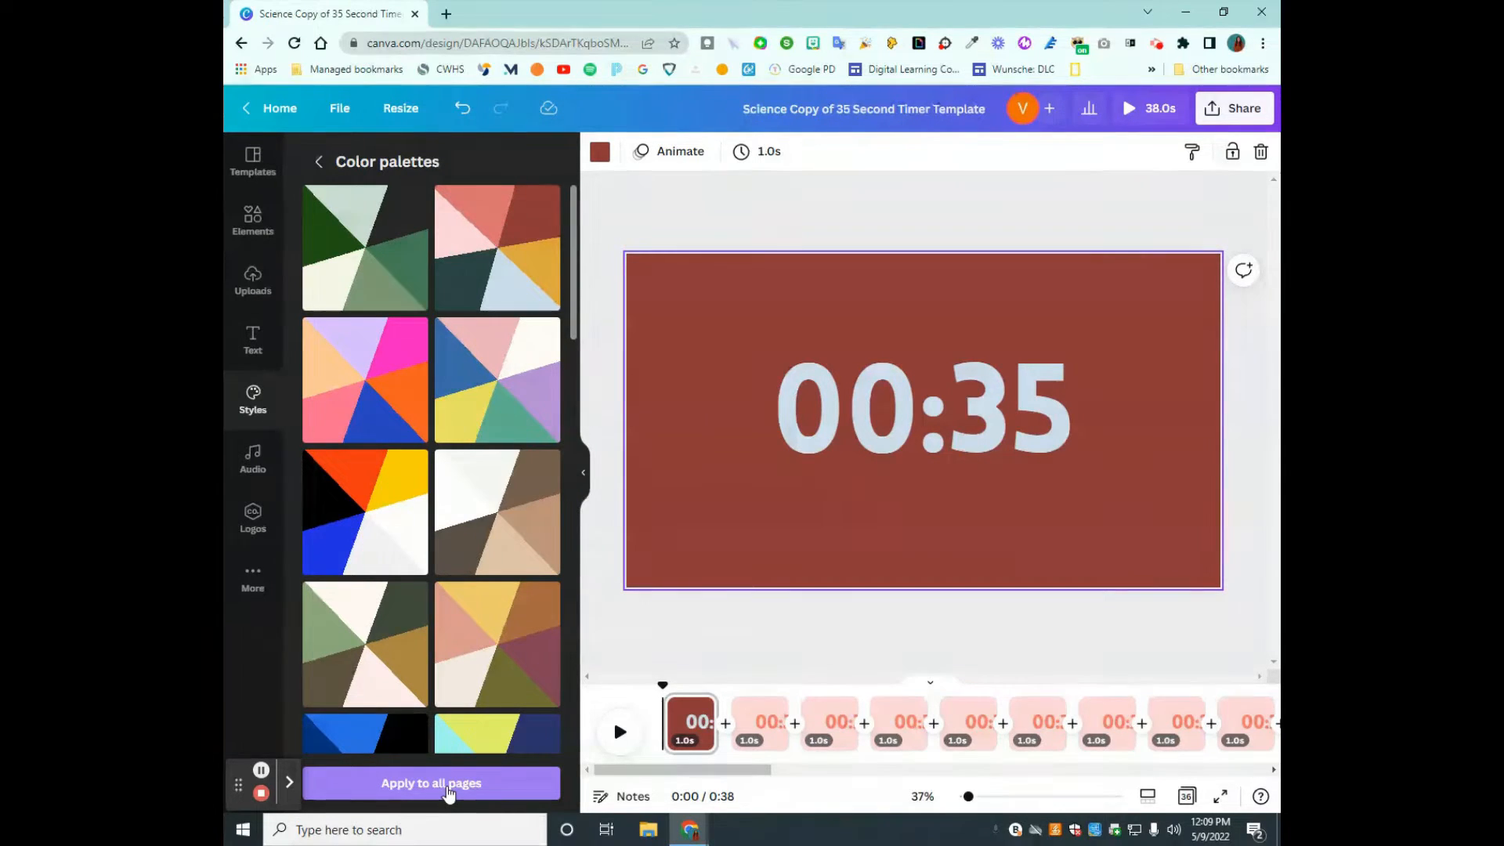
pyautogui.click(449, 785)
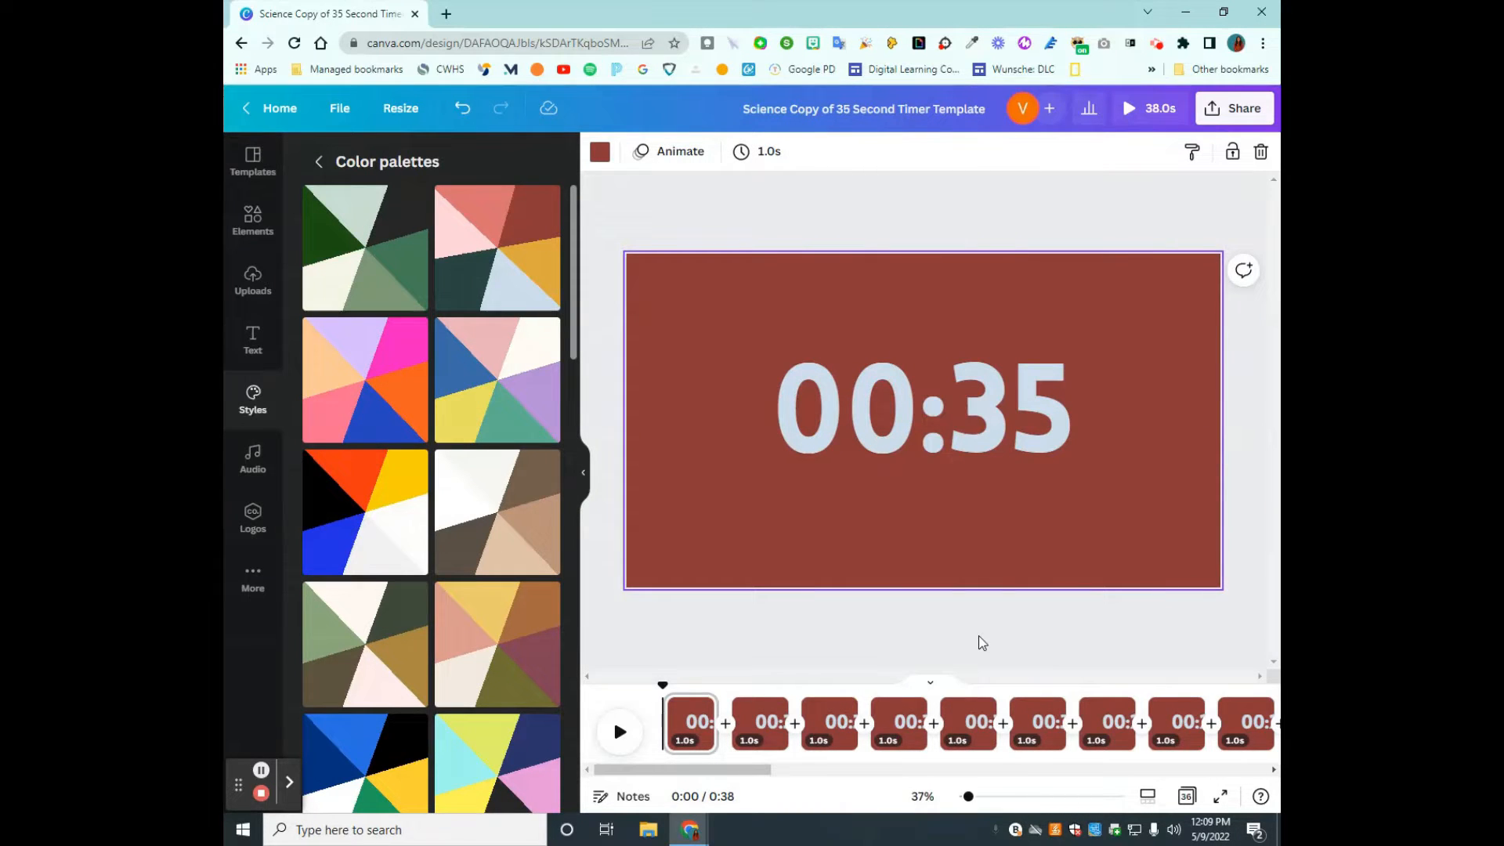
# - Apply the palette of blue, pink, yellow, green and purple to all pages of the timer
pyautogui.click(519, 393)
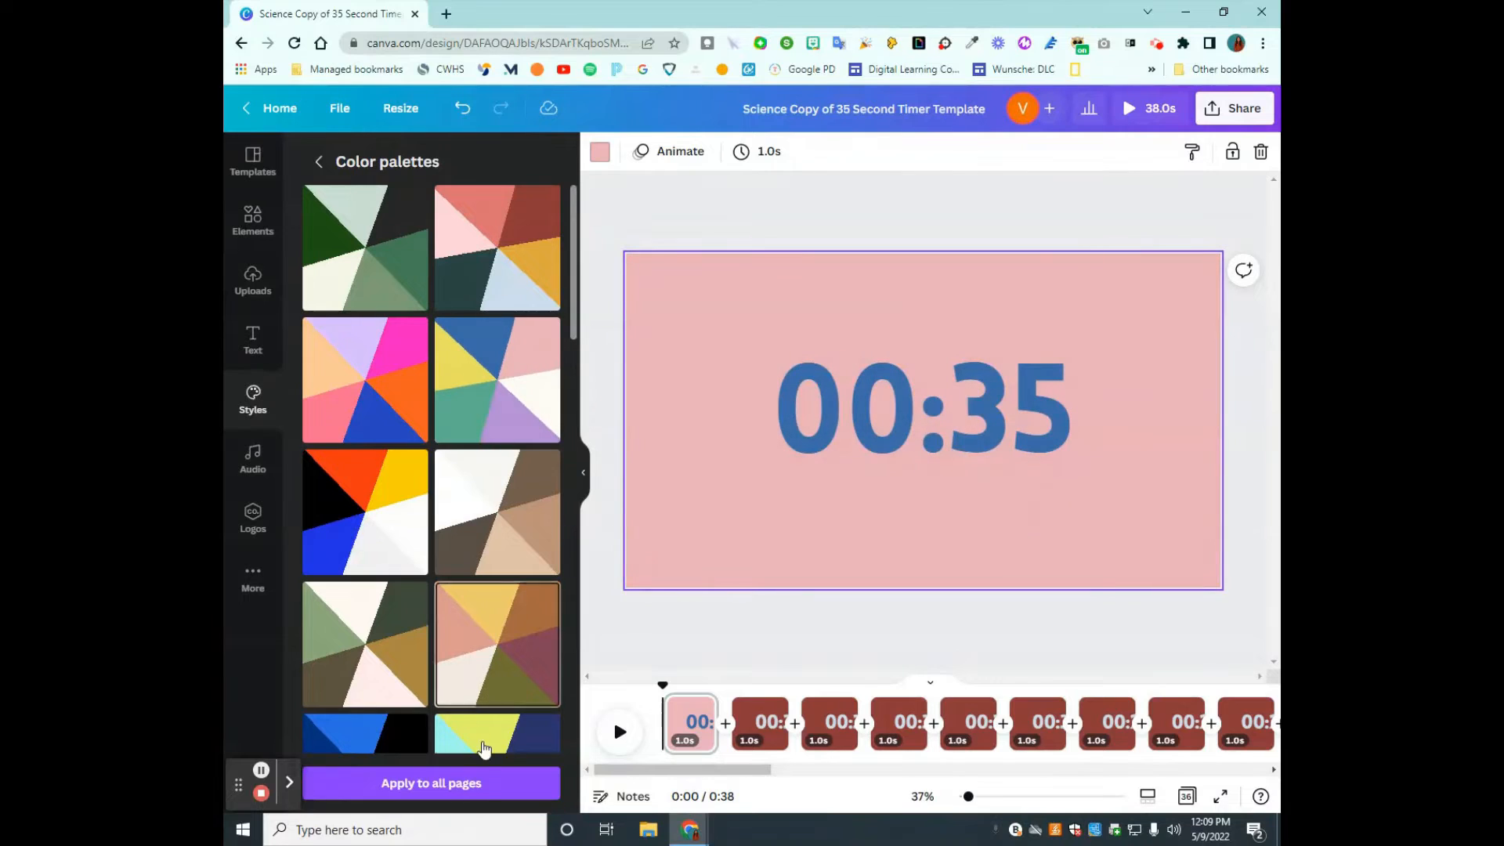
pyautogui.click(432, 784)
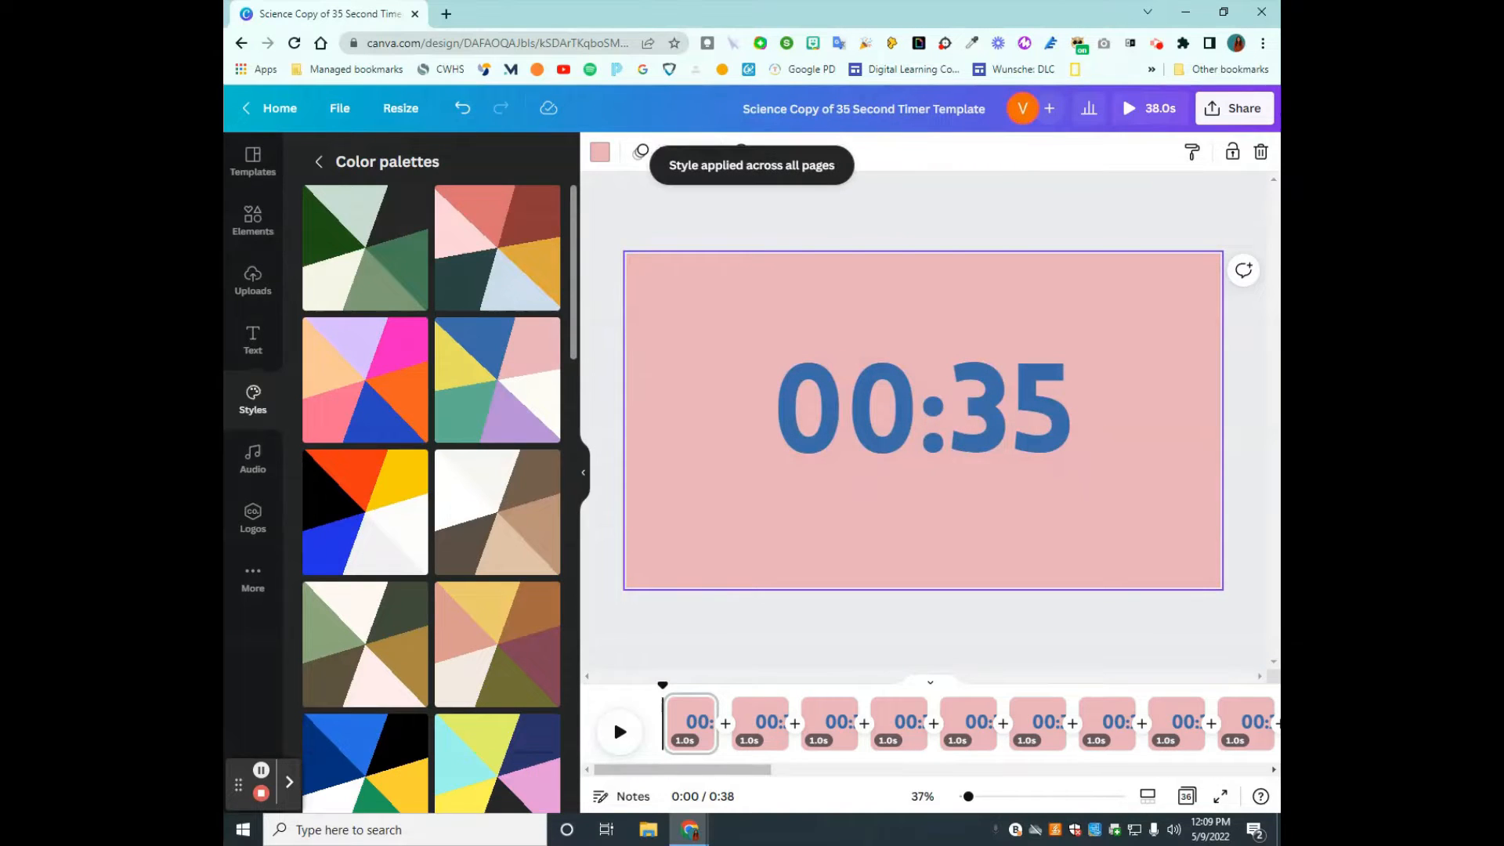
# - Show the design's download settings for MP4 Video with all pages, and close them without downloading
pyautogui.click(1215, 114)
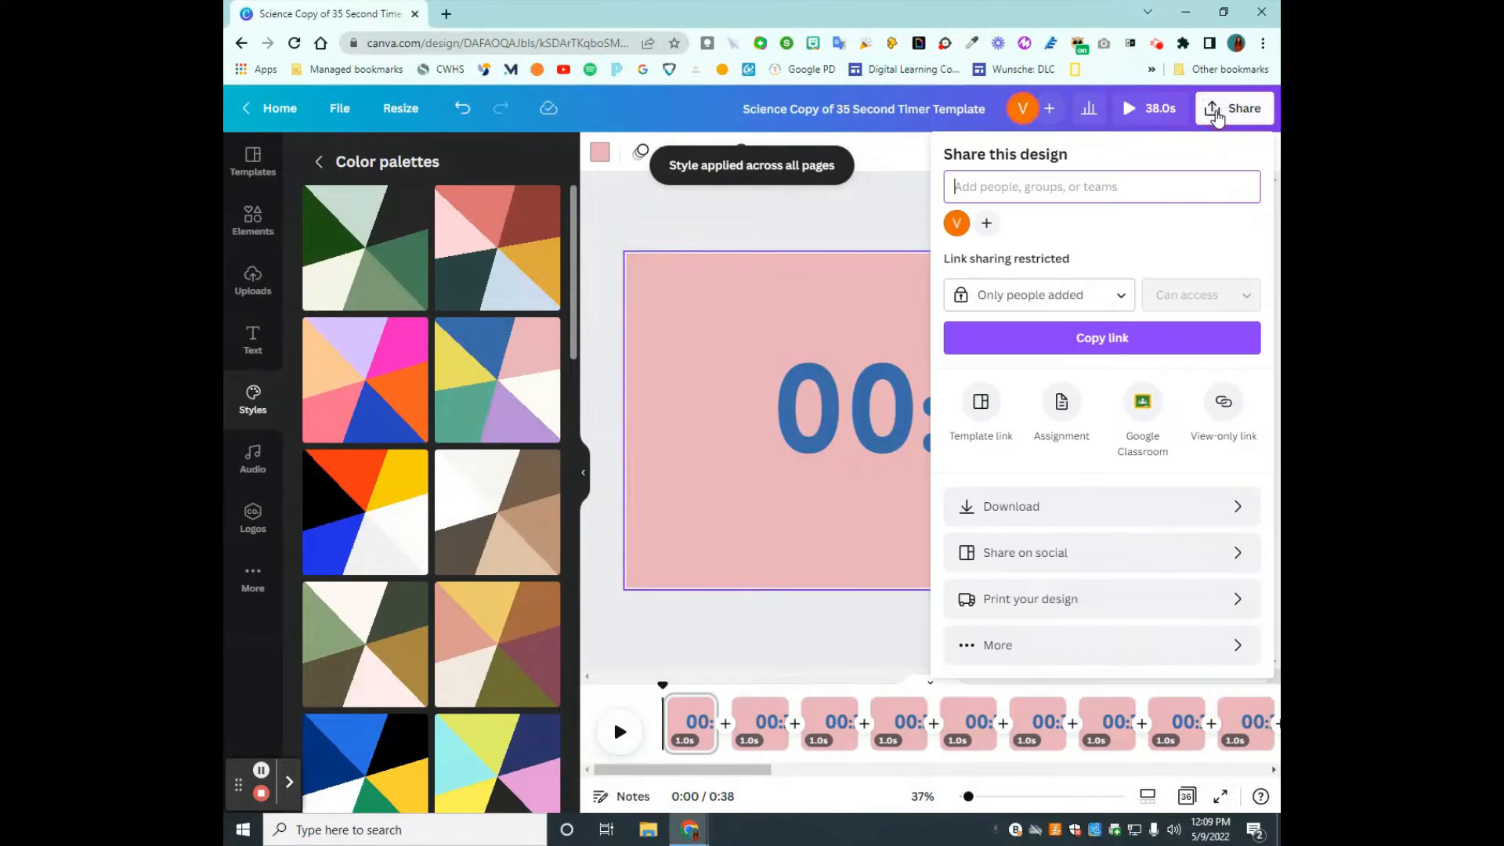
pyautogui.click(1136, 509)
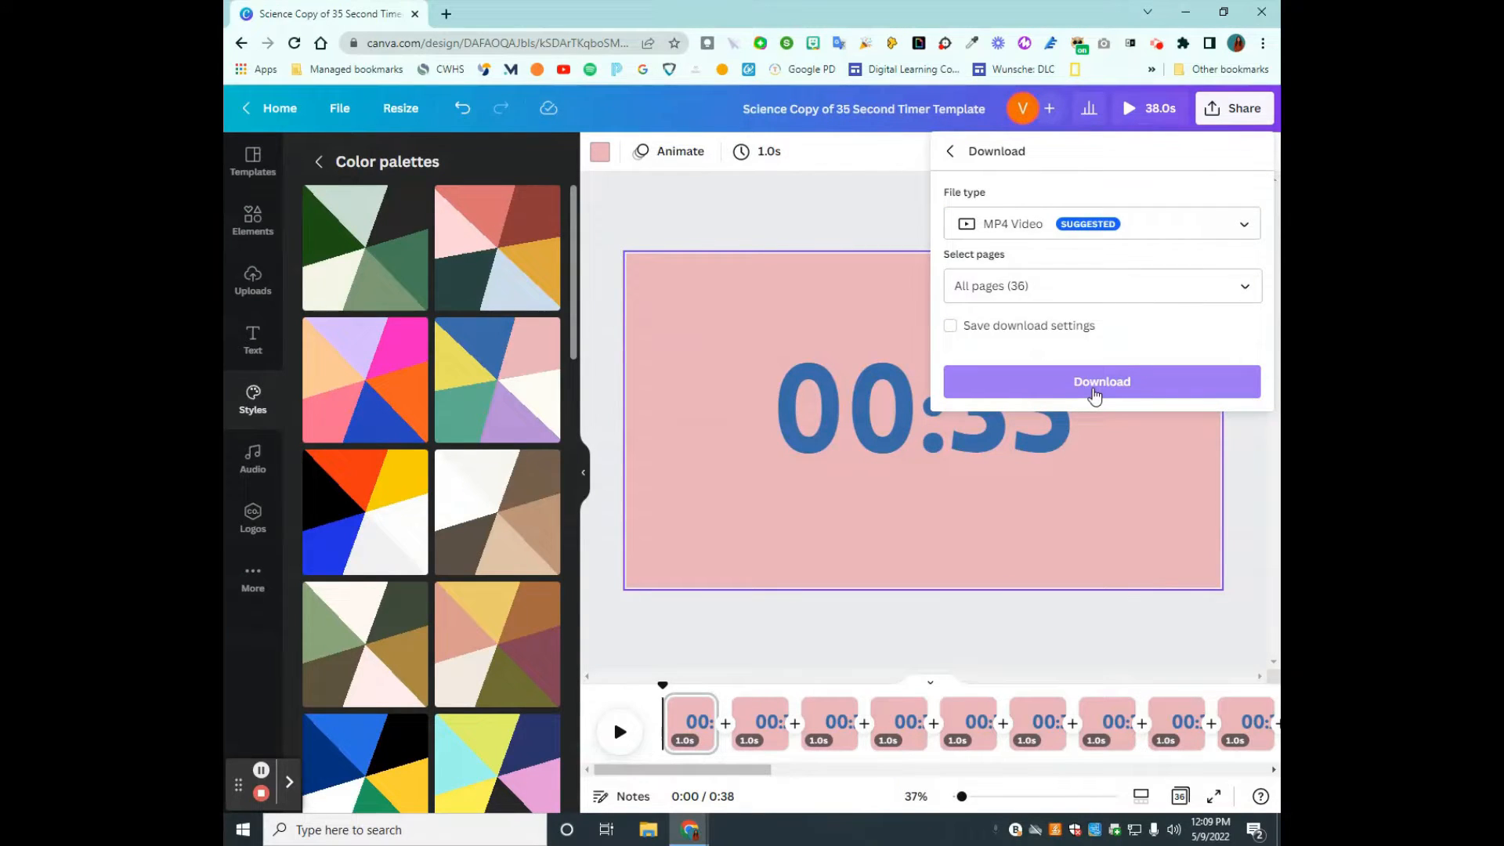
pyautogui.click(1097, 668)
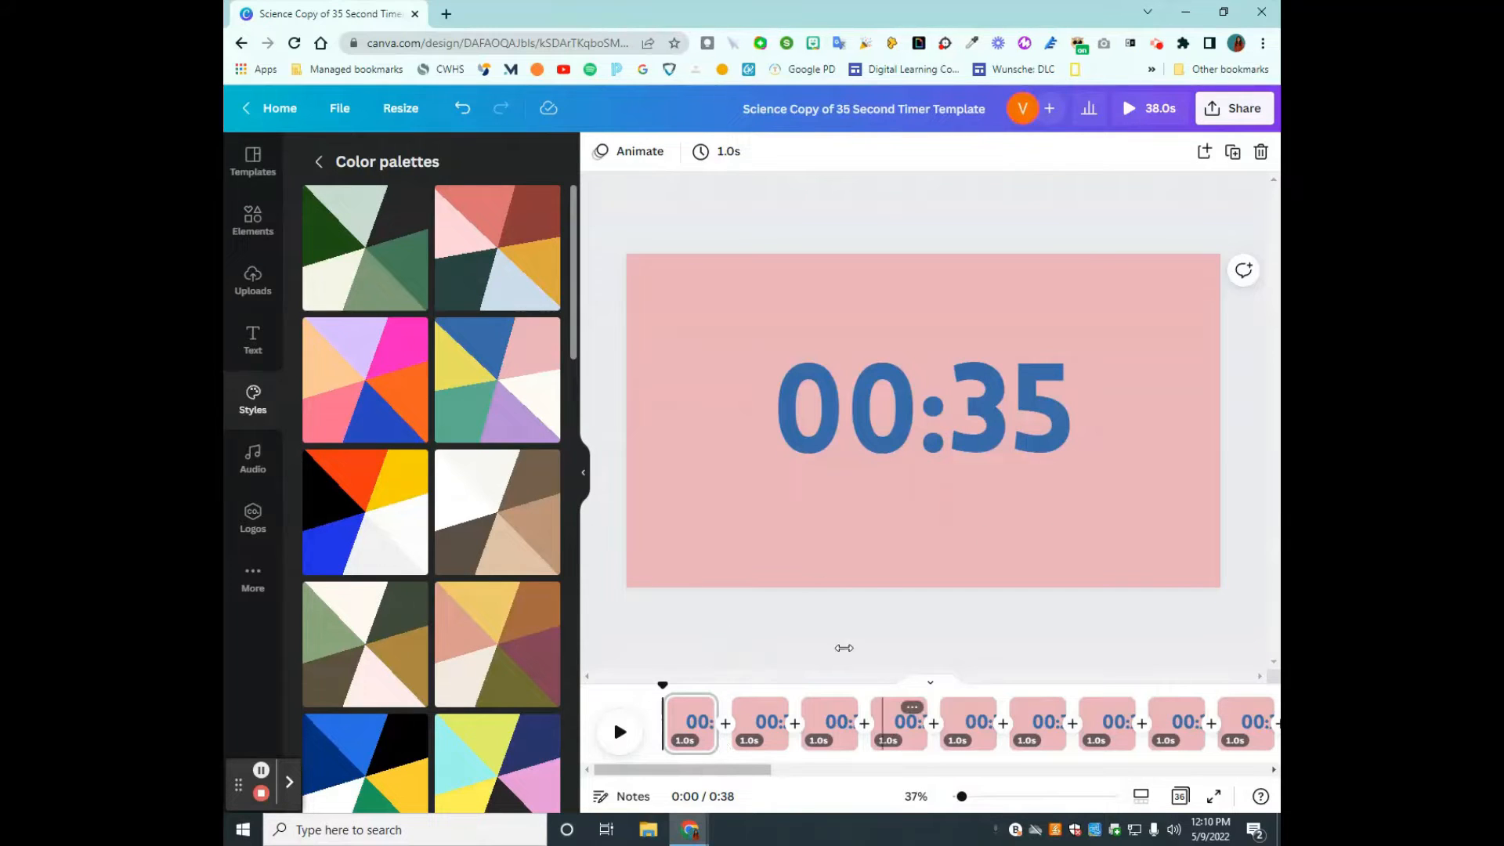
# - Add a blank page after the 00:35 page and move it to the start of the timeline
pyautogui.click(726, 717)
pyautogui.click(759, 731)
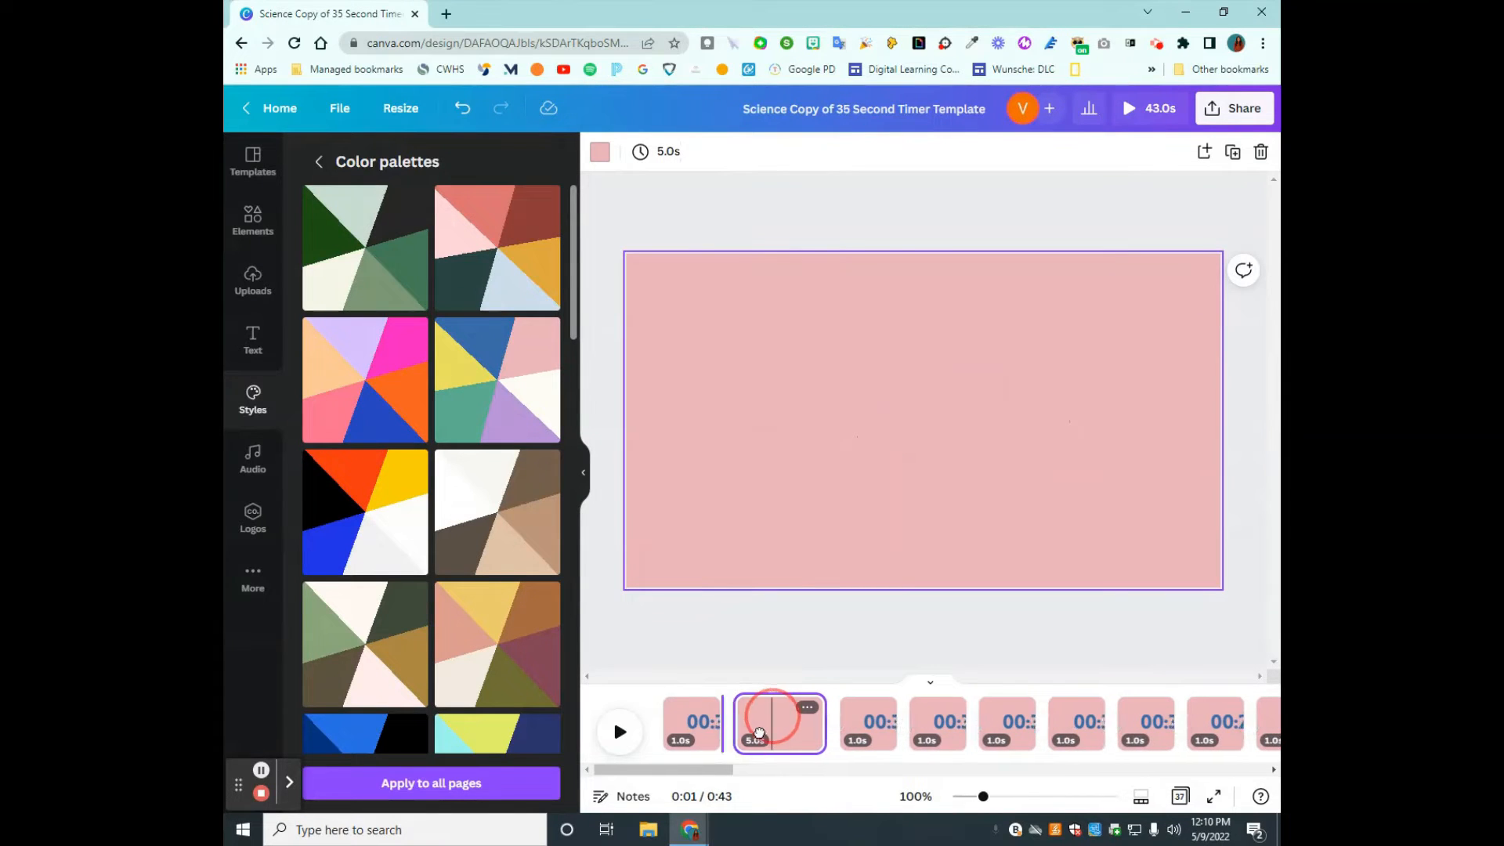
pyautogui.moveTo(759, 733); pyautogui.dragTo(657, 727)
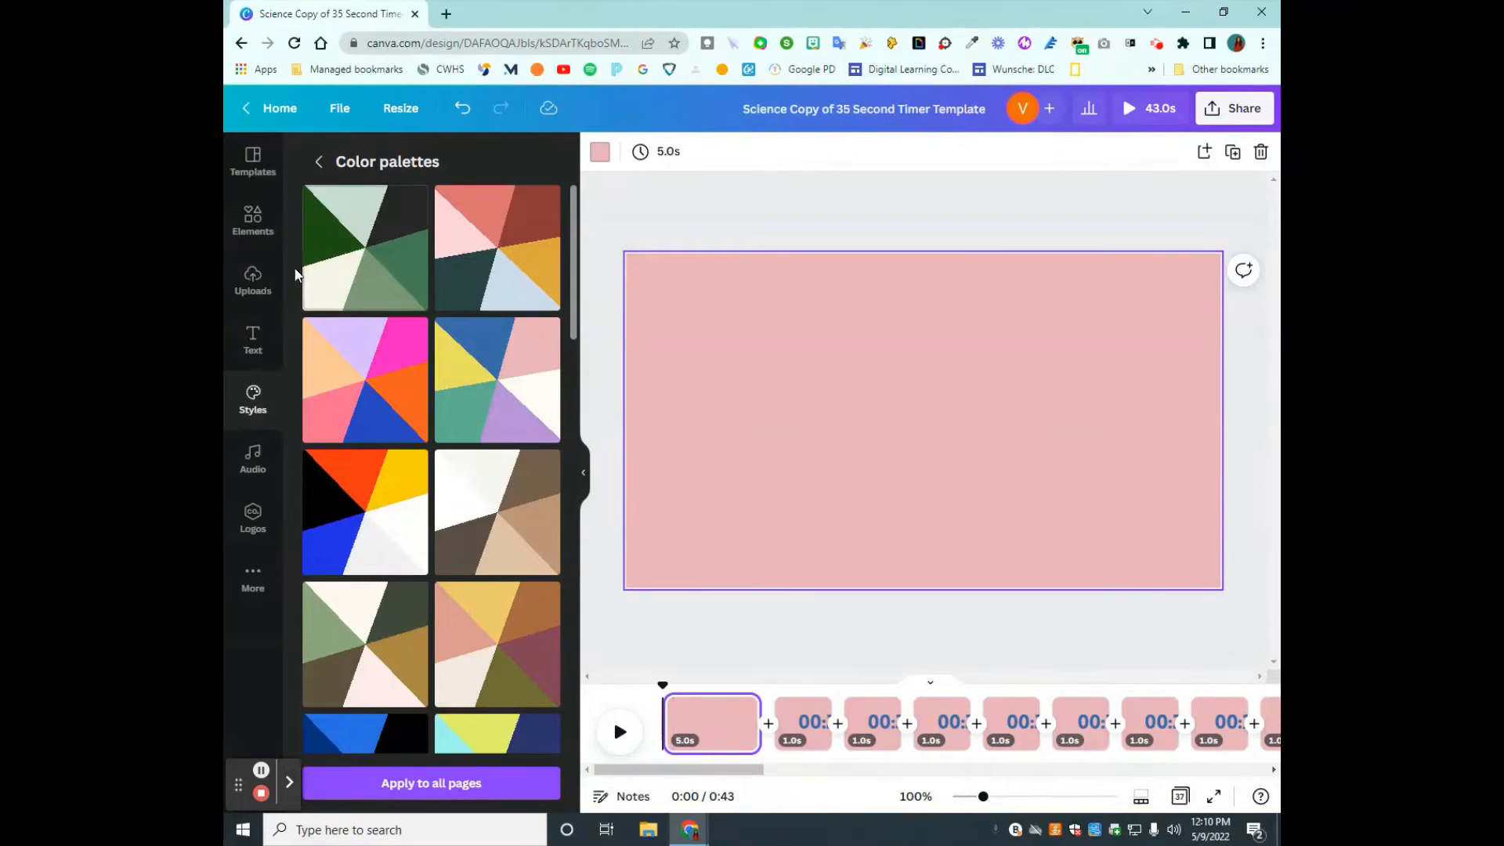
# - Browse the available elements, such as shapes, graphics, stickers, photos and videos, for the blank opening page
pyautogui.click(237, 221)
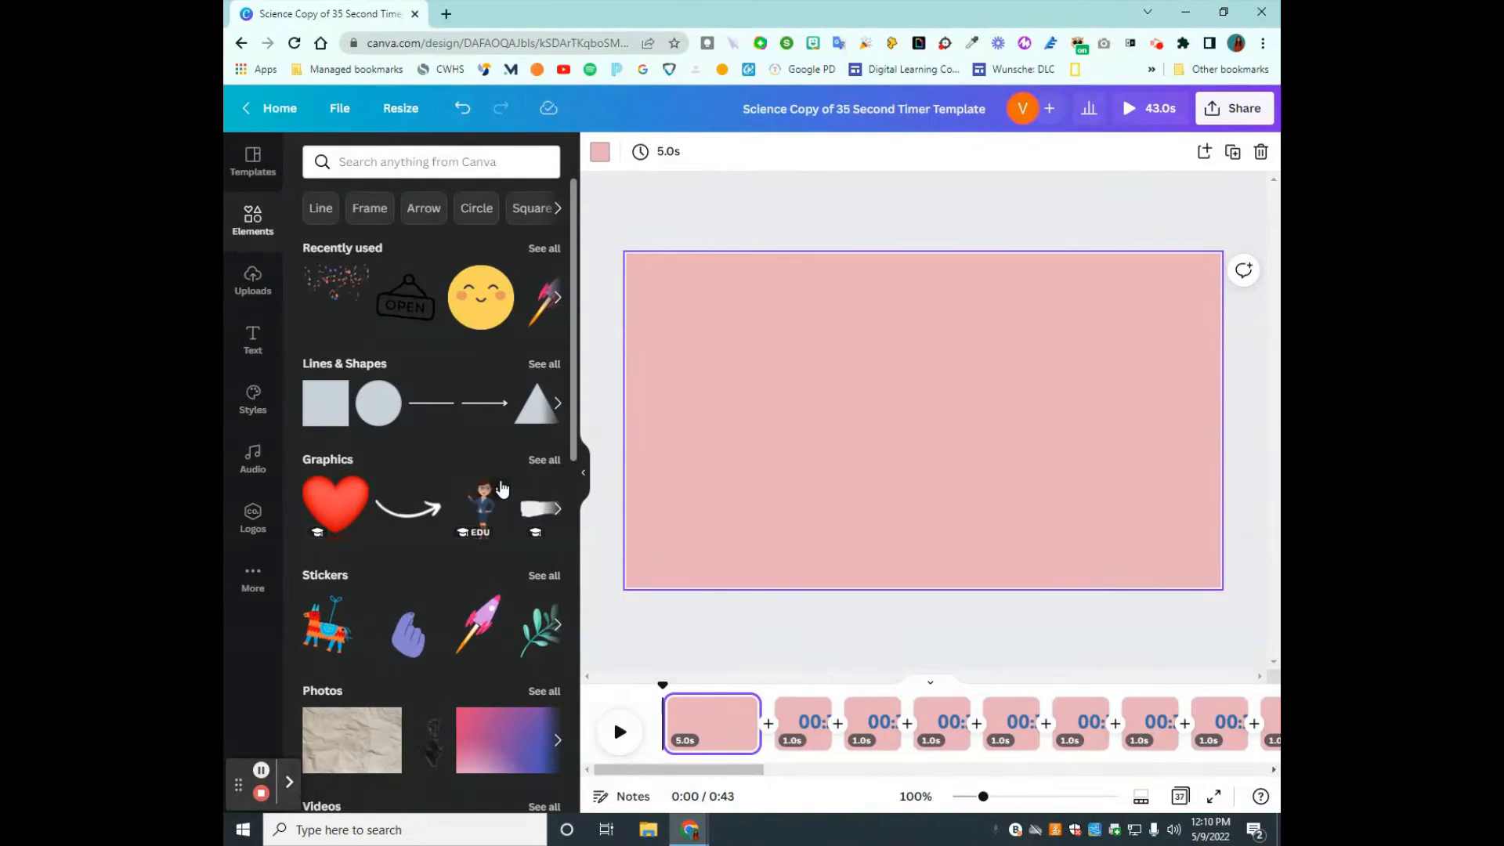
pyautogui.scroll(-2, 494, 423)
pyautogui.scroll(2, 497, 455)
pyautogui.scroll(-1, 503, 488)
pyautogui.scroll(-1, 470, 495)
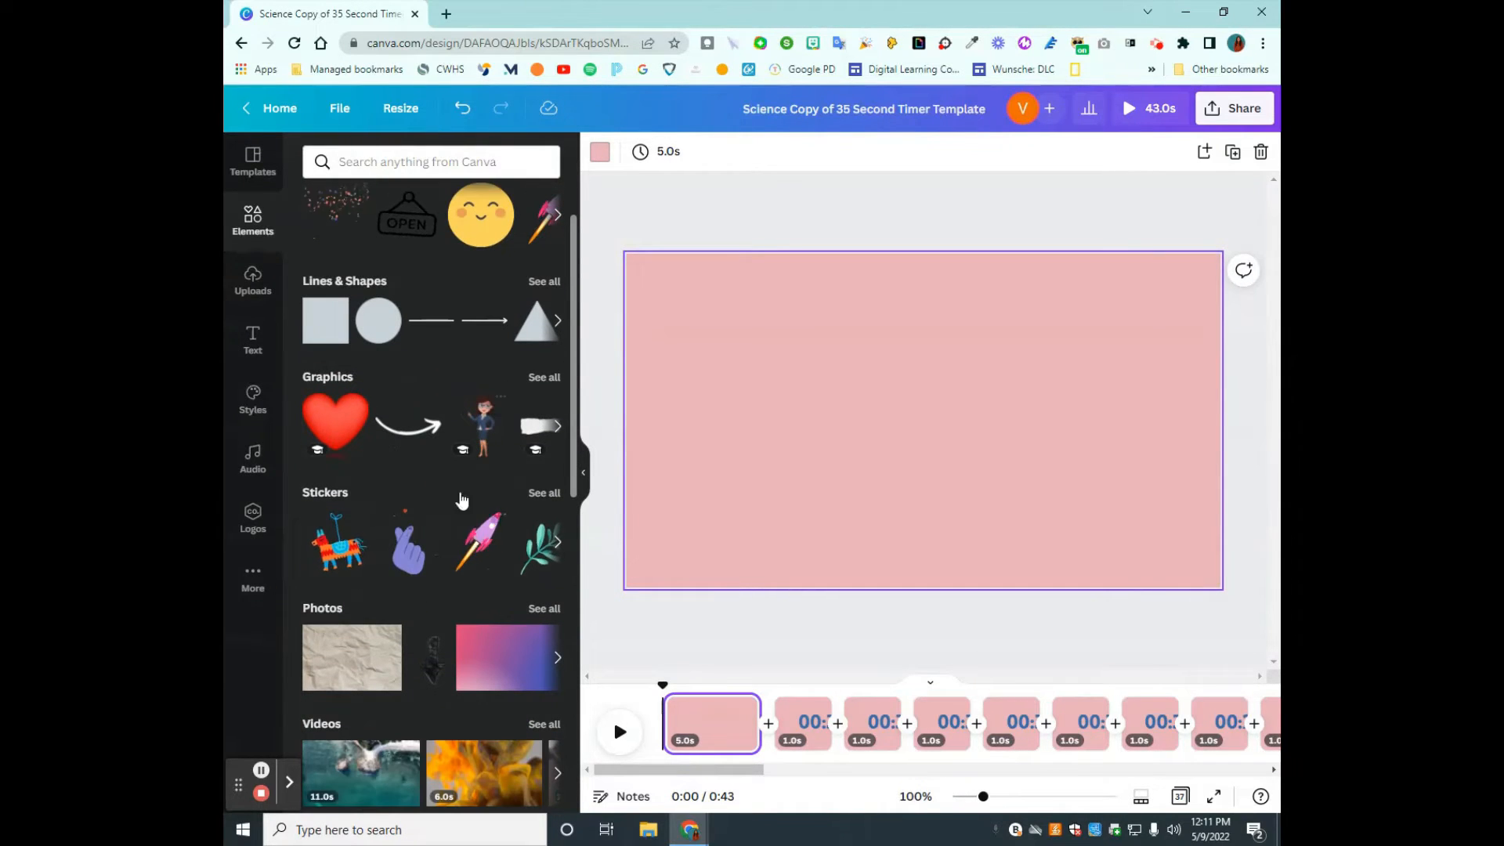
pyautogui.scroll(-3, 423, 463)
pyautogui.scroll(4, 407, 454)
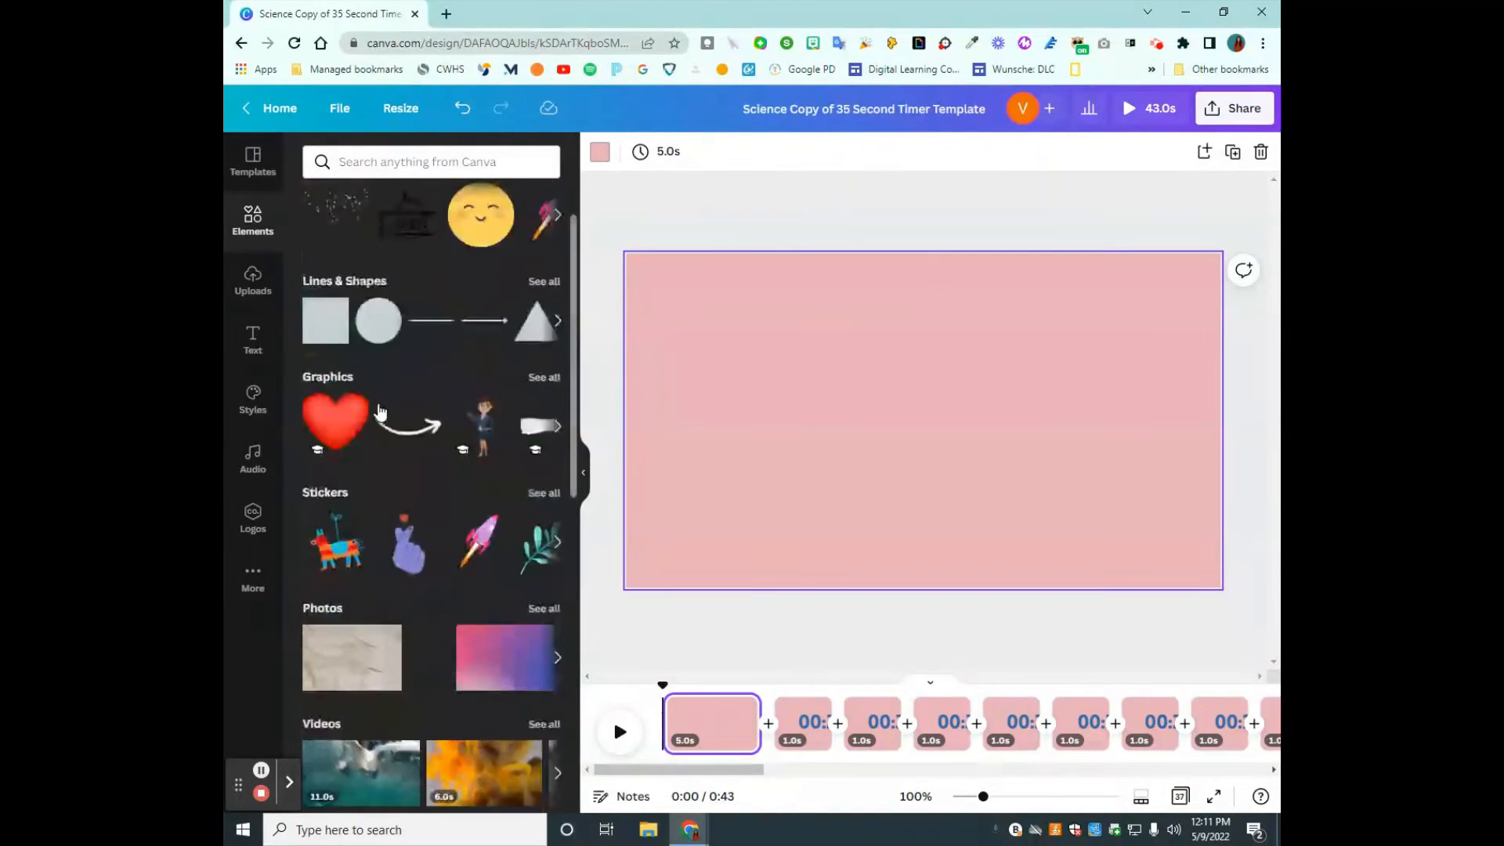
# - Filter the Educational Video templates by the red color
pyautogui.click(273, 185)
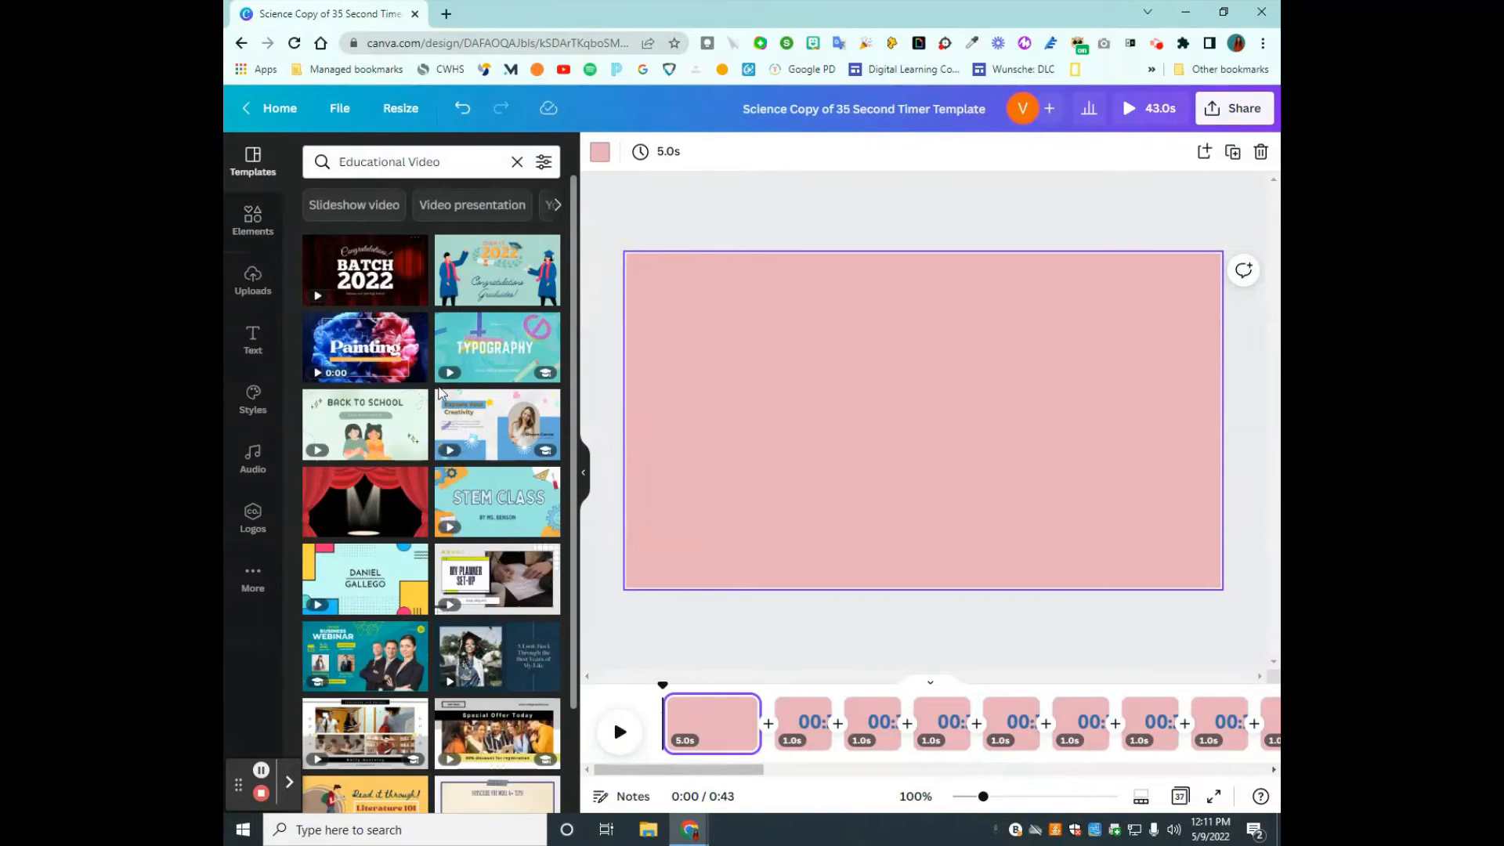
pyautogui.click(544, 161)
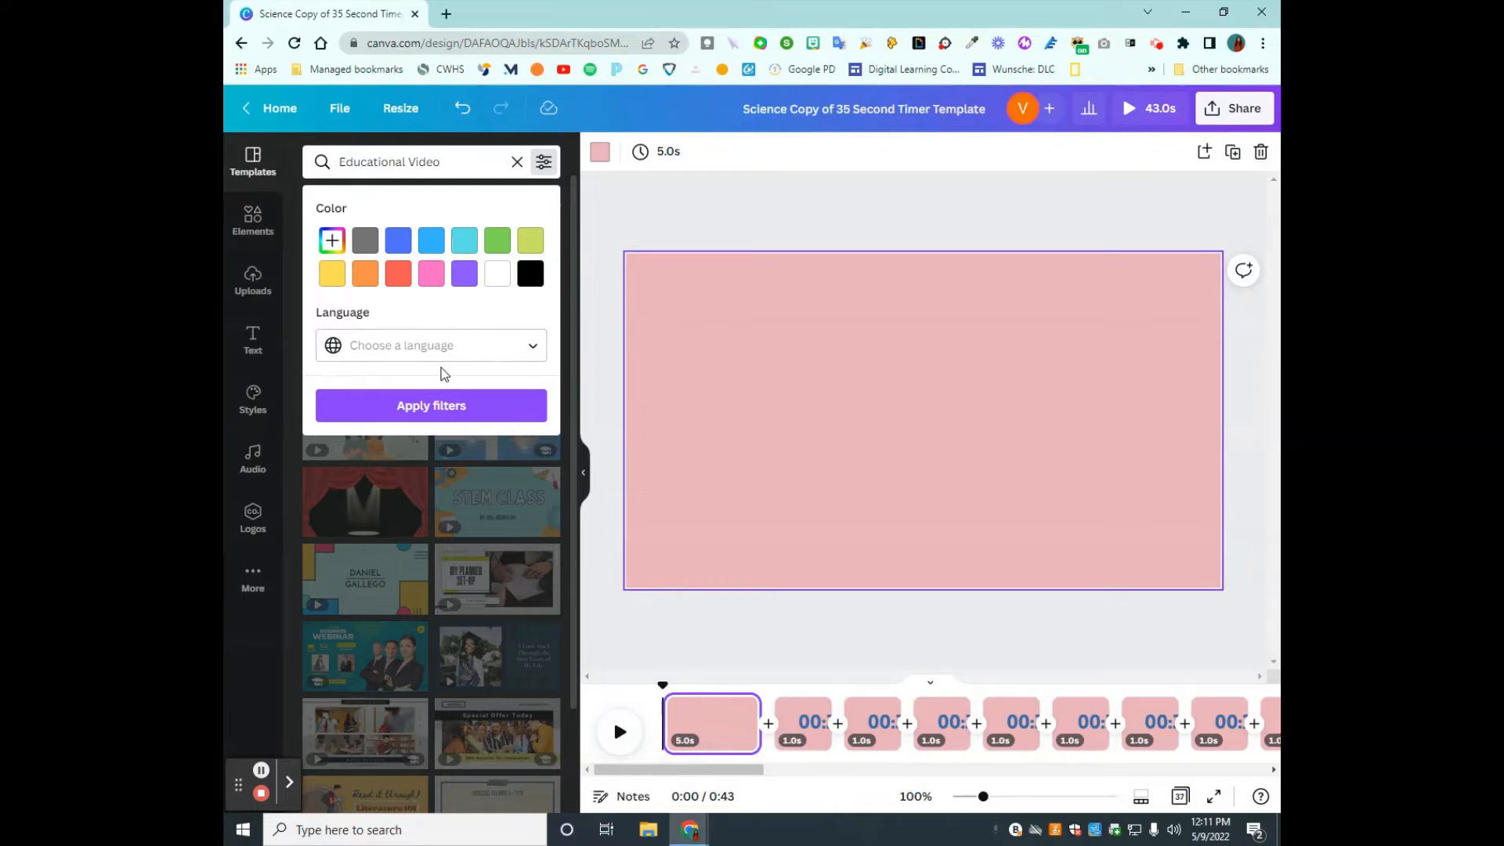
pyautogui.click(403, 282)
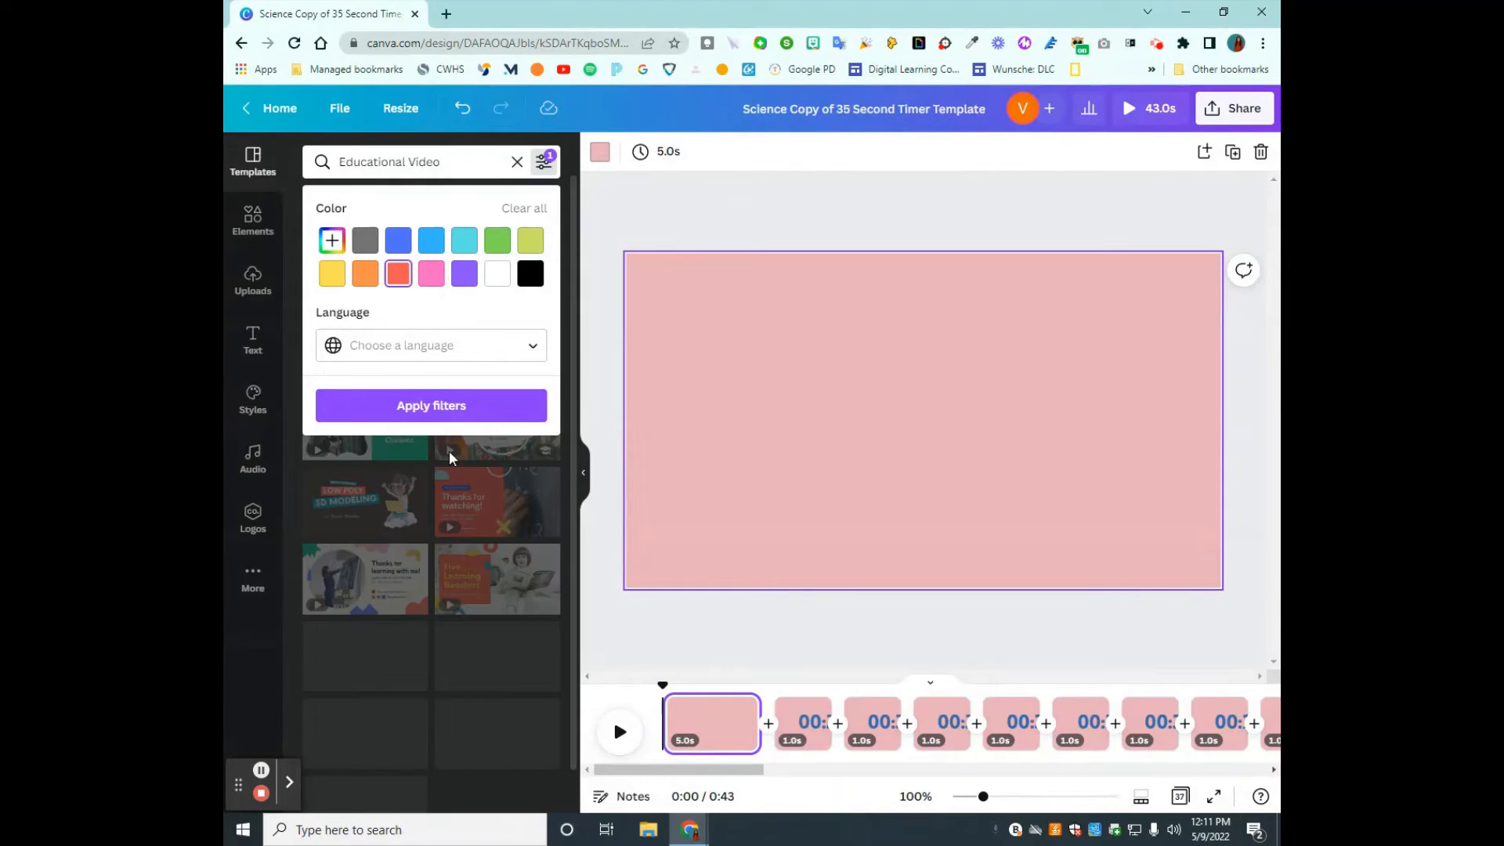
pyautogui.click(453, 407)
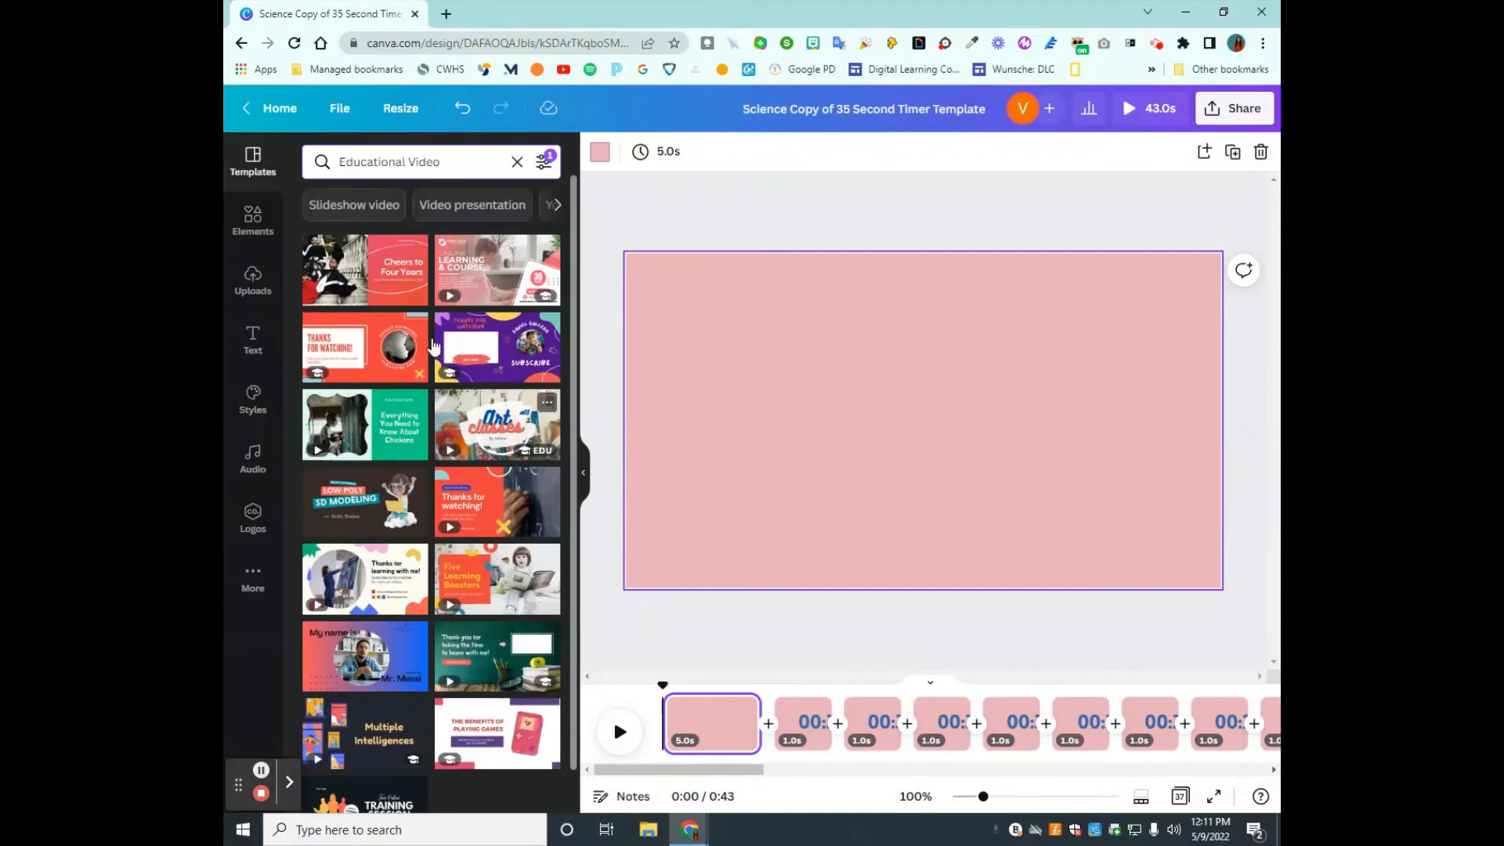
# - Find the Magenta Peach and Yellow birthday template among Slideshow video templates and apply its "Looking forward to celebrating many more birthdays" page to the blank page
pyautogui.scroll(-1, 376, 416)
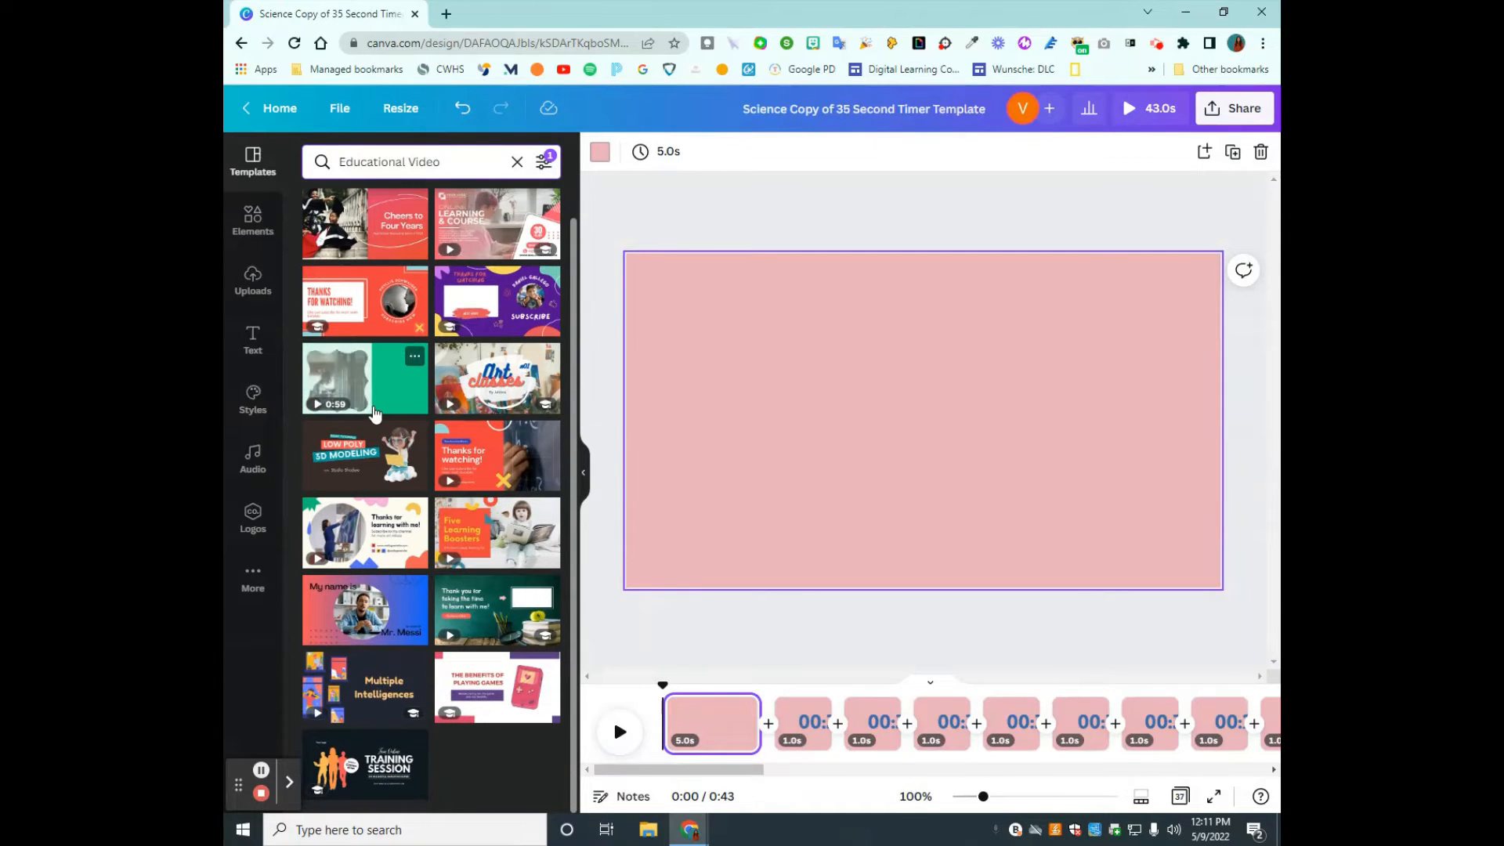
pyautogui.scroll(1, 386, 418)
pyautogui.click(389, 207)
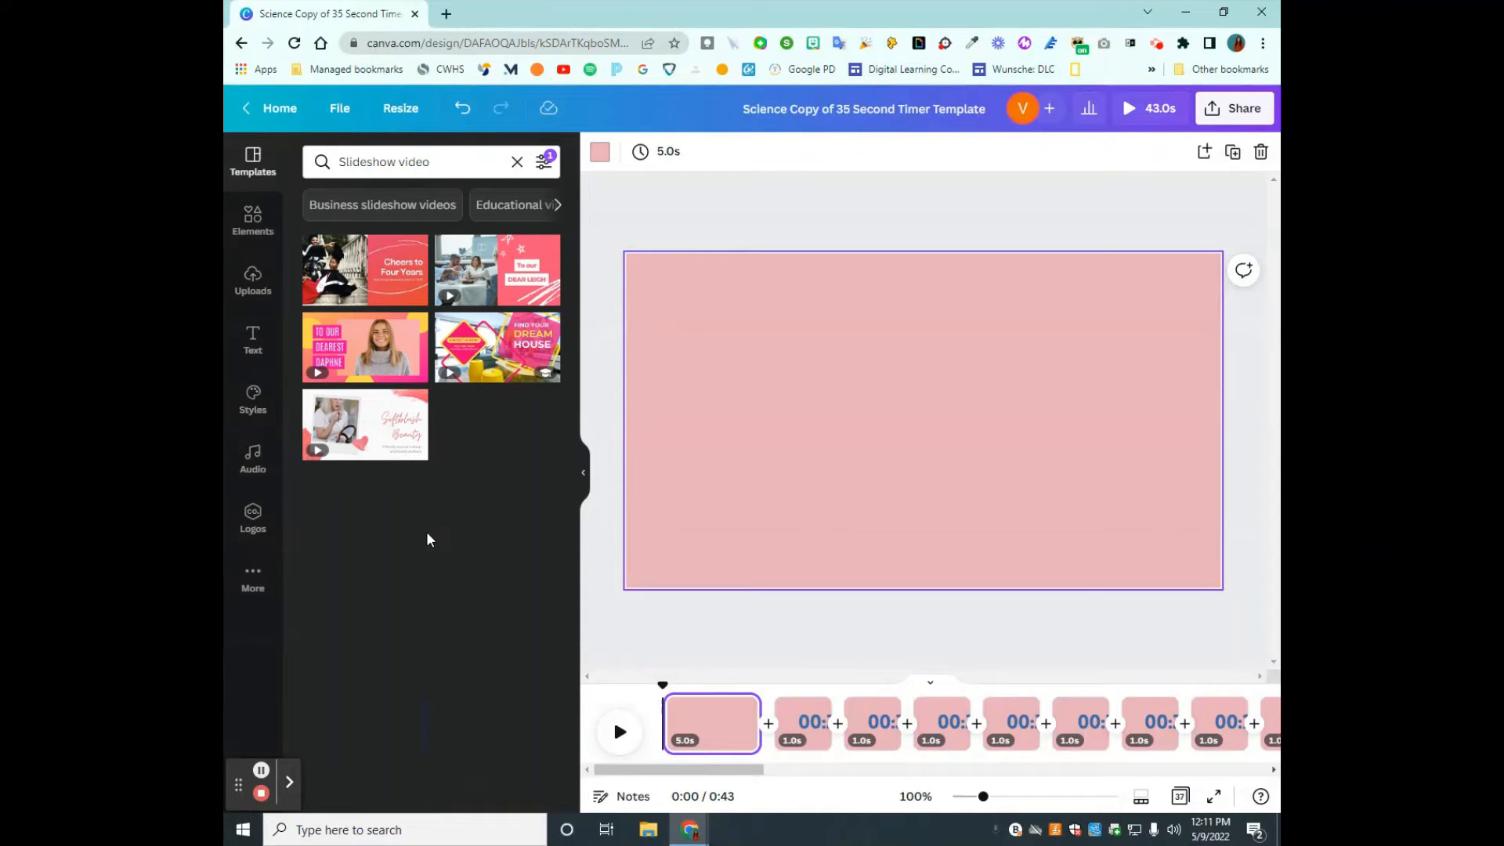
pyautogui.moveTo(427, 427)
pyautogui.click(381, 356)
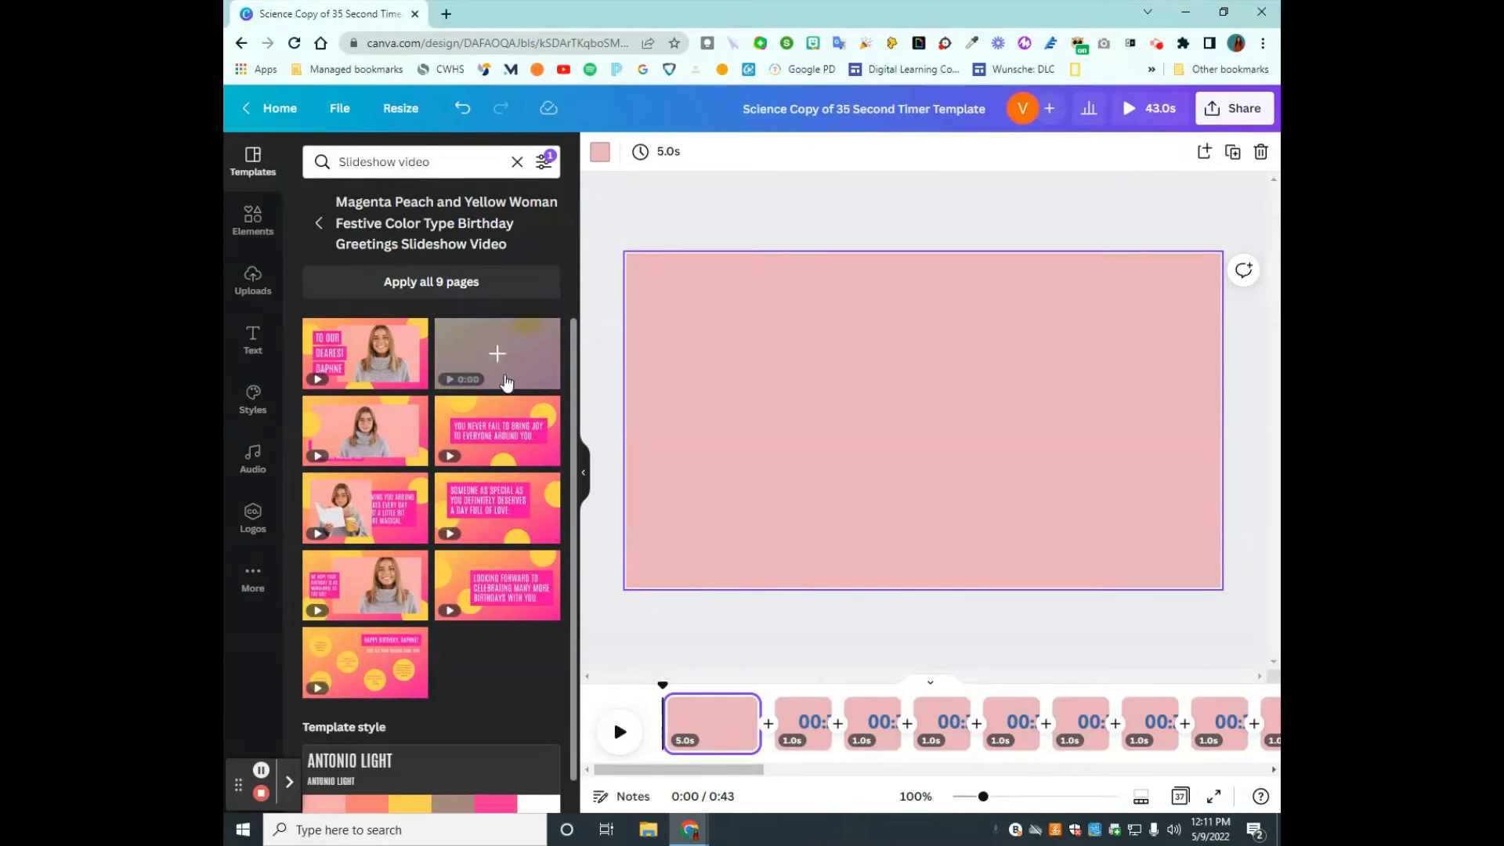
pyautogui.moveTo(484, 604)
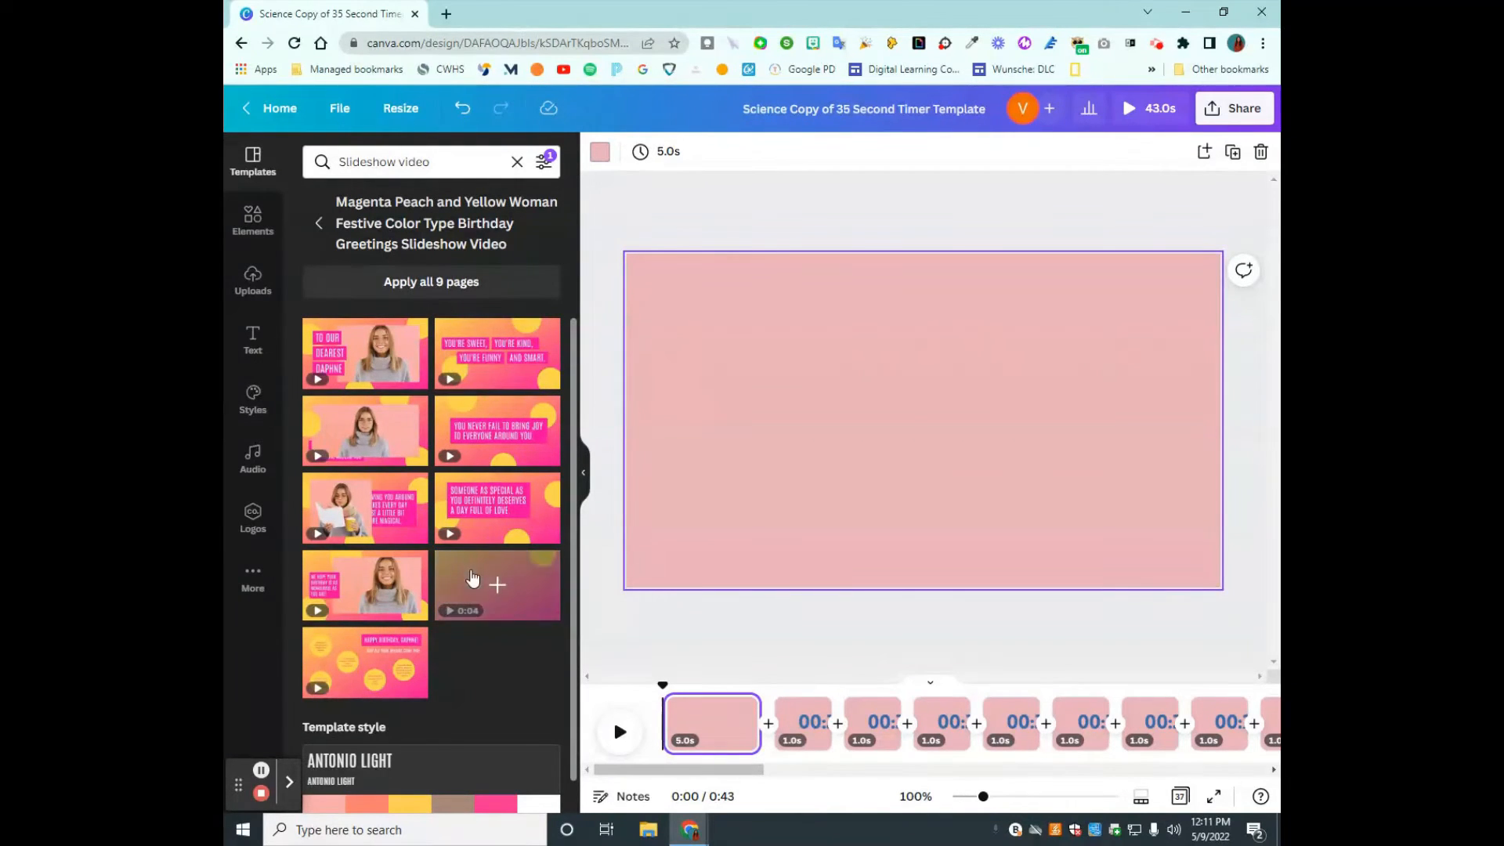
pyautogui.click(464, 583)
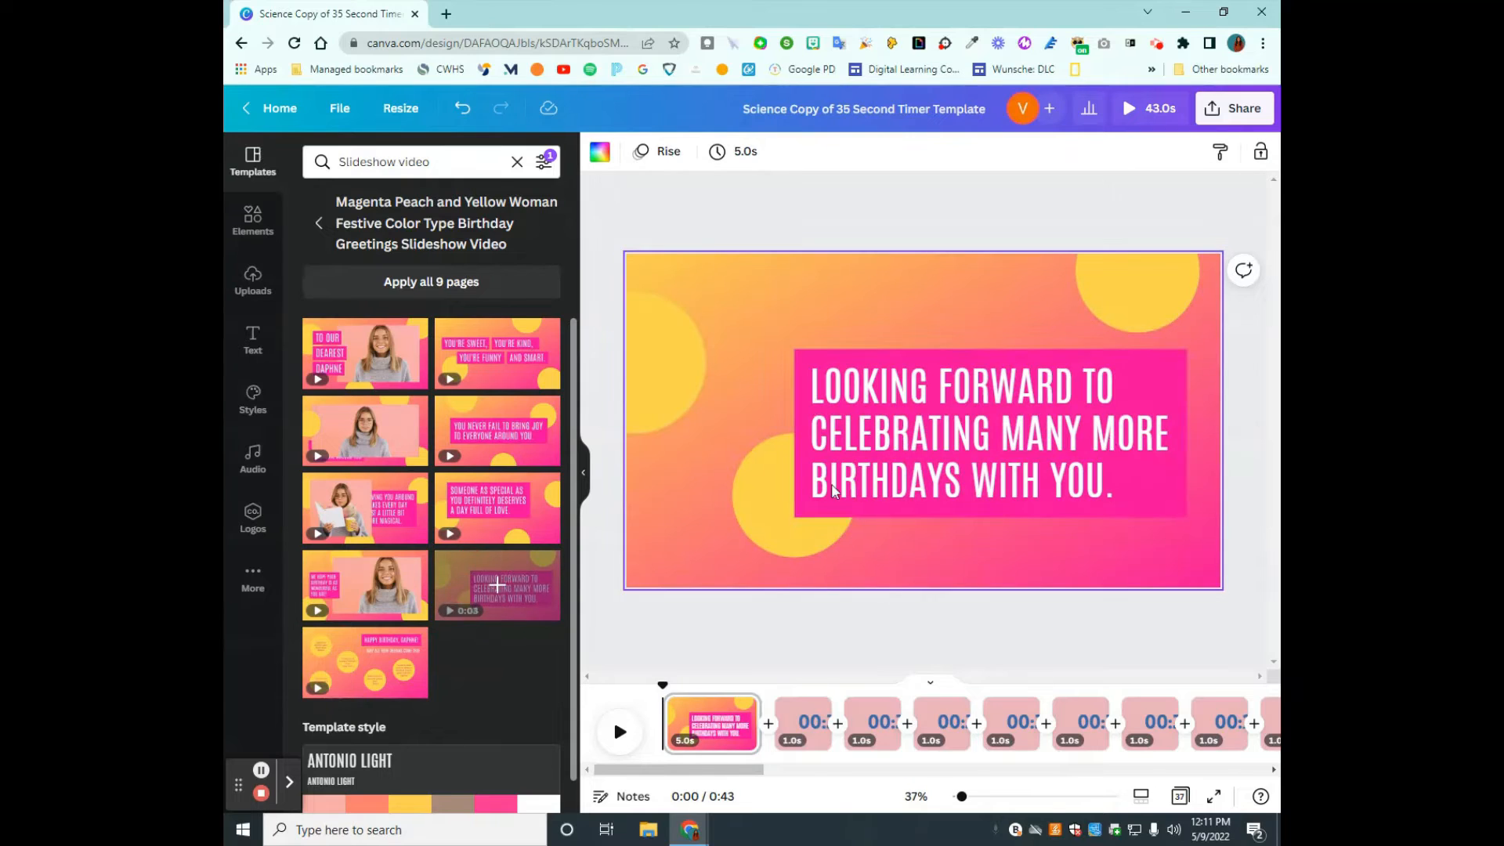
# - Delete the birthday text and its magenta rectangle, and move the lower yellow circle to the page's bottom-right corner, partly off the page
pyautogui.click(1121, 375)
pyautogui.press('Delete')
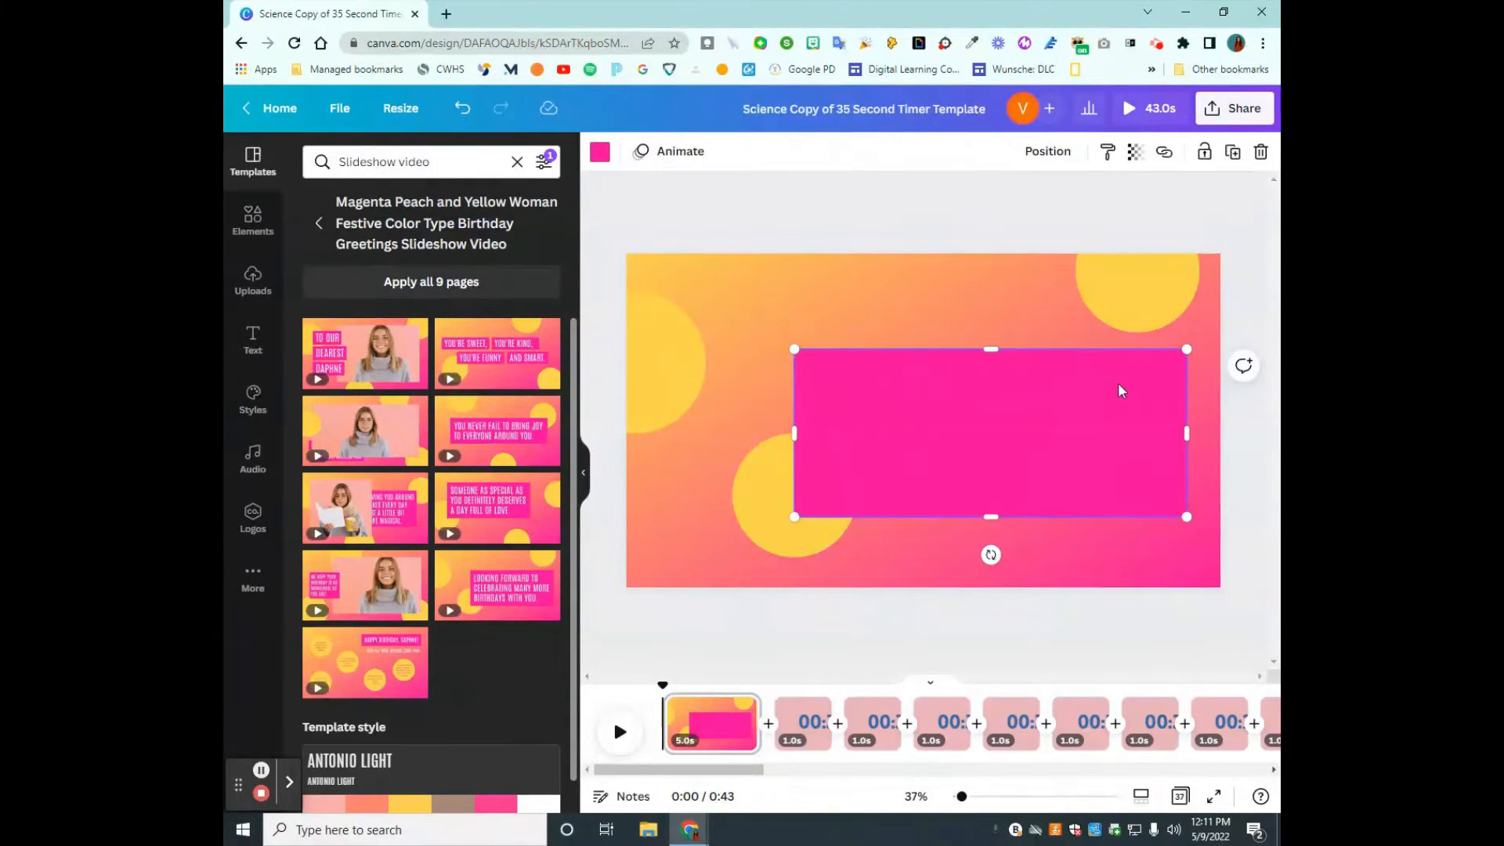
pyautogui.press('Delete')
pyautogui.click(823, 487)
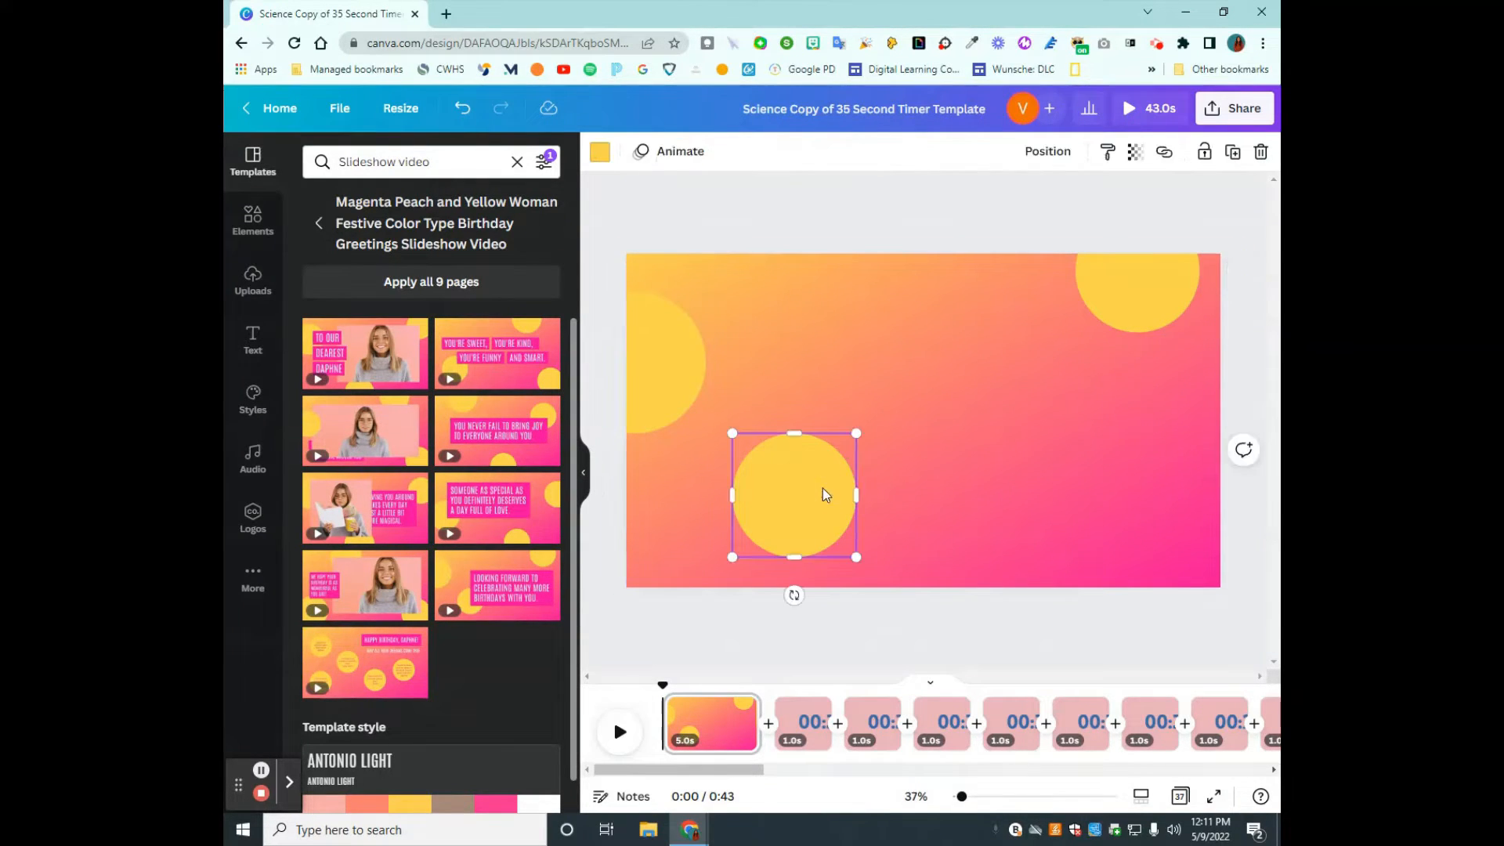
pyautogui.moveTo(823, 487); pyautogui.dragTo(1235, 561)
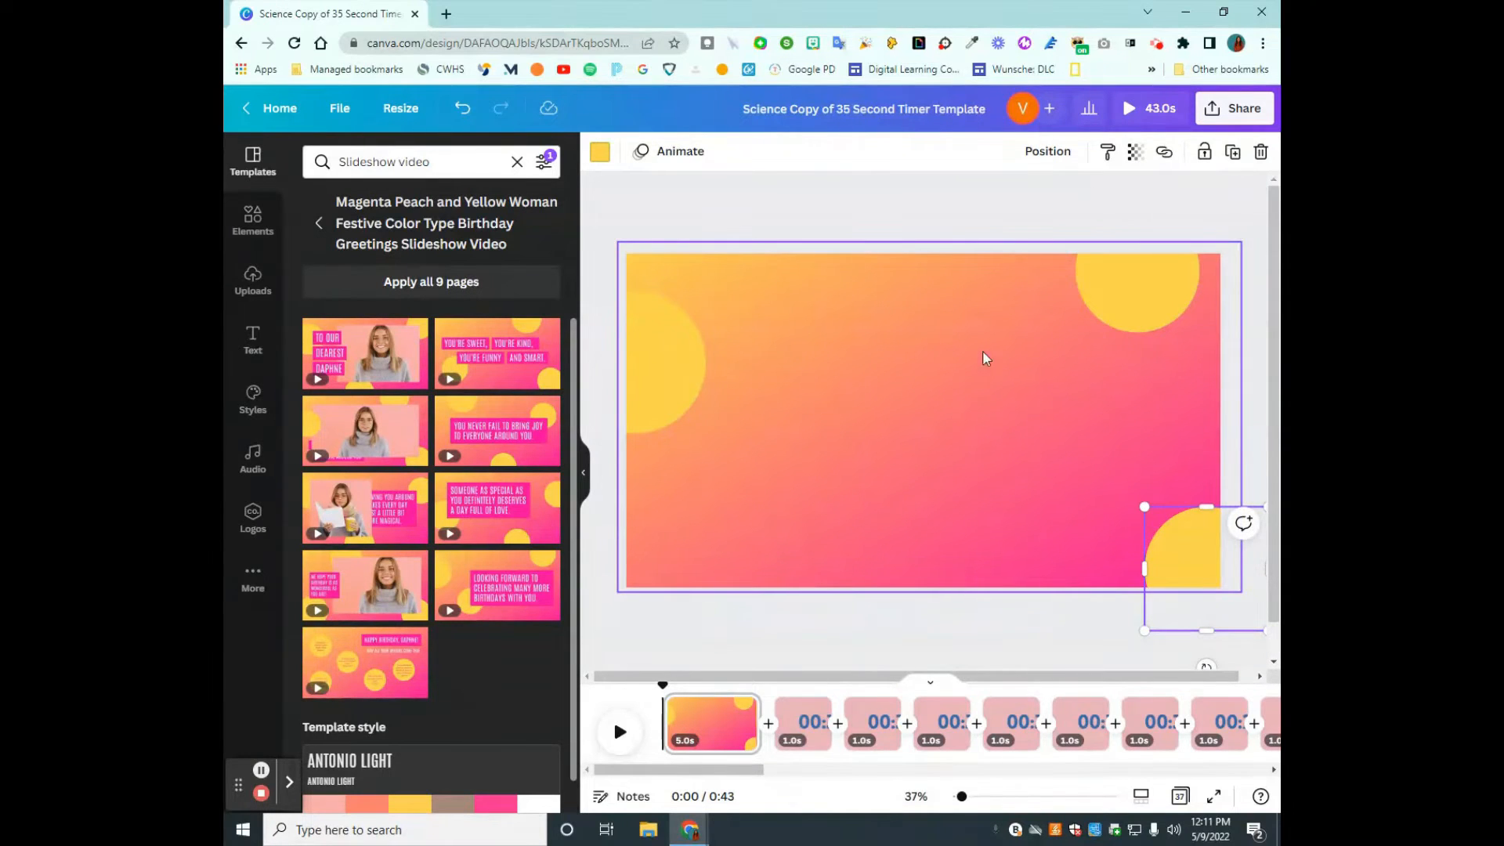
pyautogui.click(947, 625)
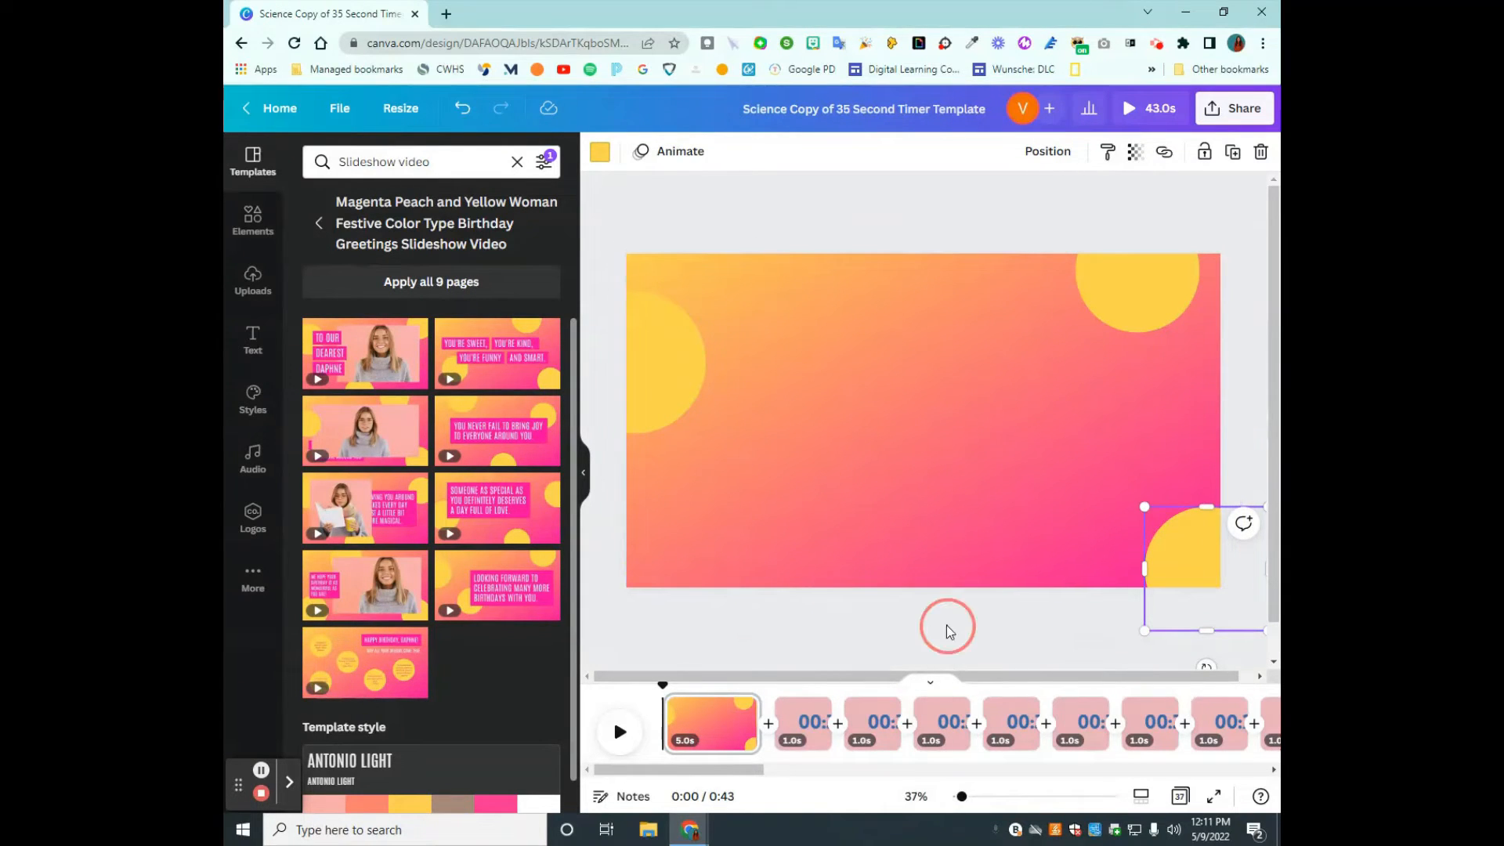
# - Open the design's download settings and set the file type to PNG
pyautogui.click(1246, 110)
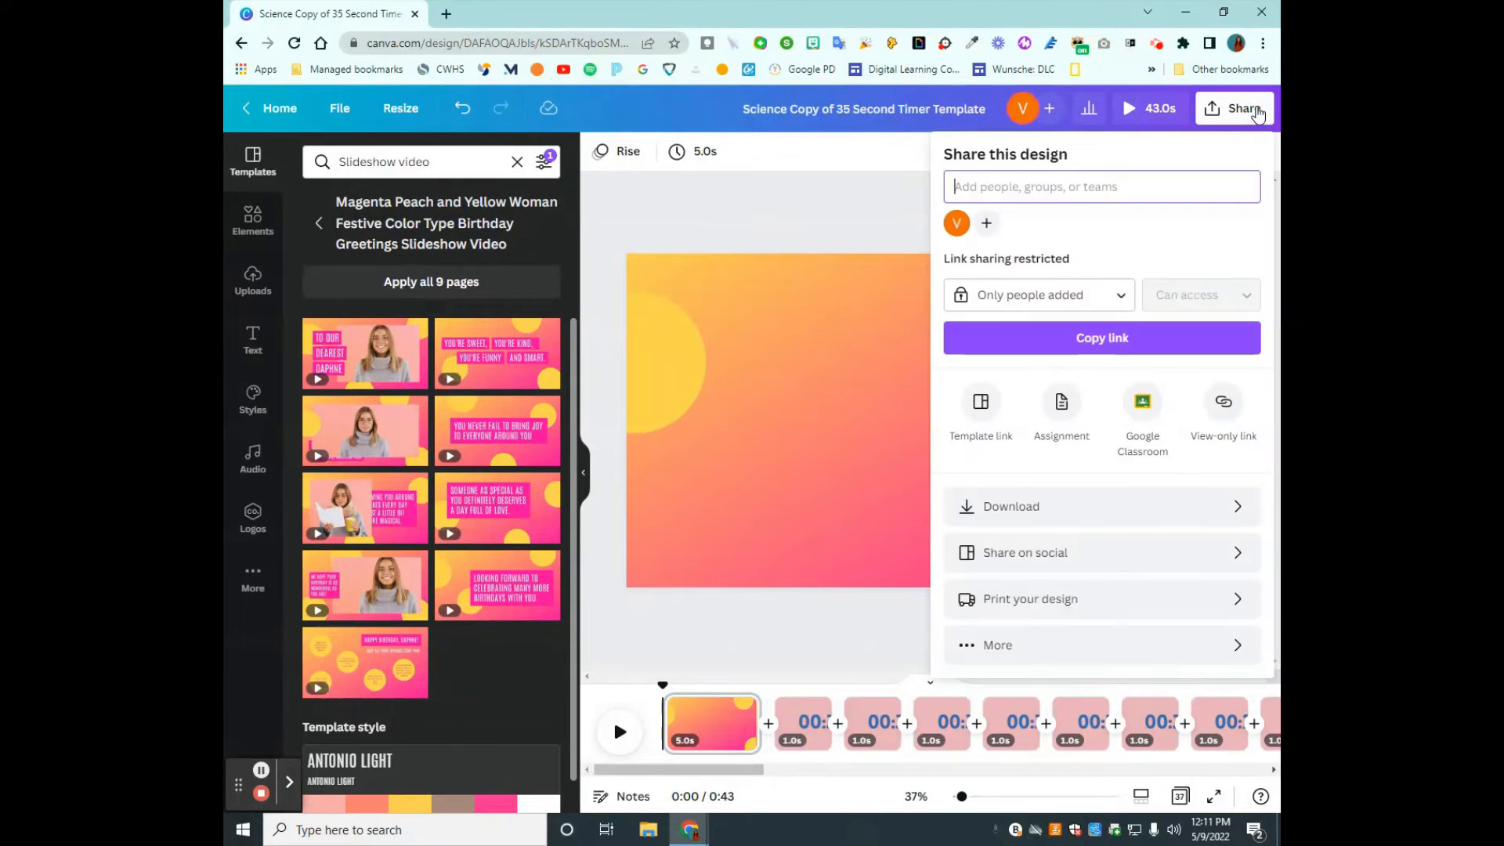
pyautogui.click(1089, 517)
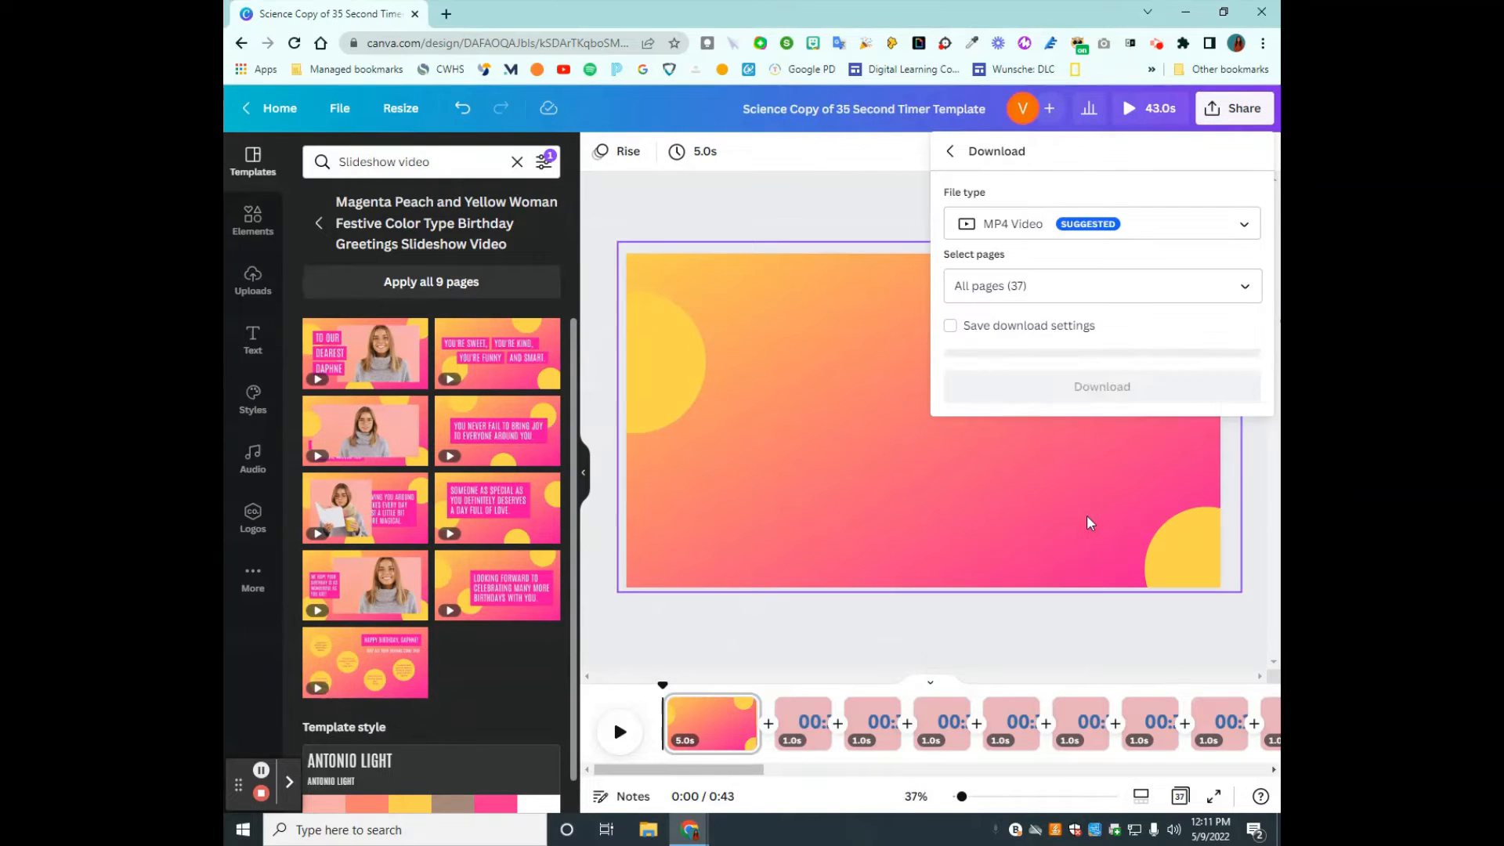
pyautogui.click(1067, 224)
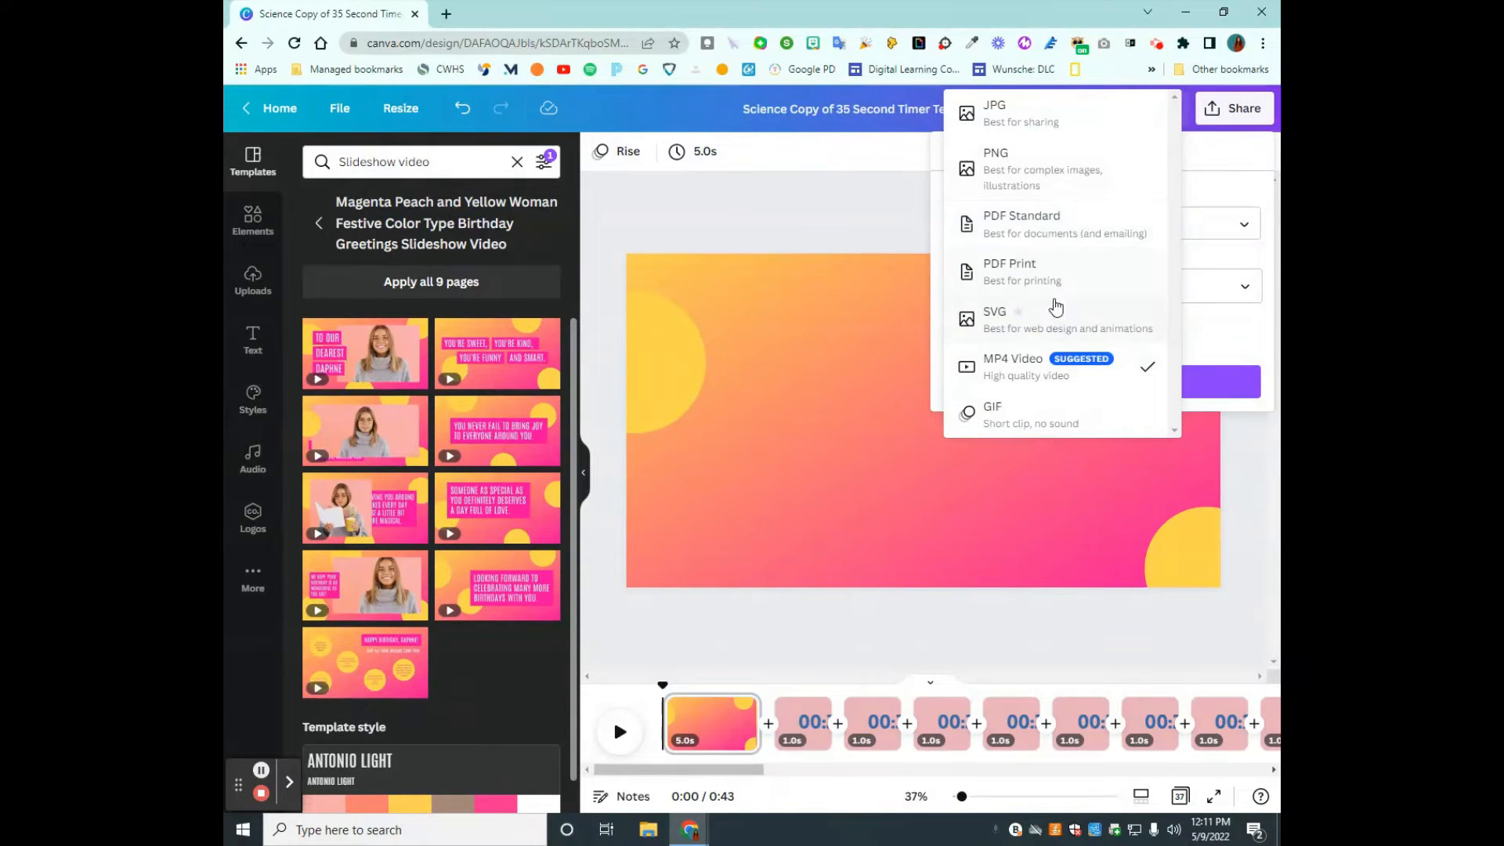
pyautogui.click(1052, 166)
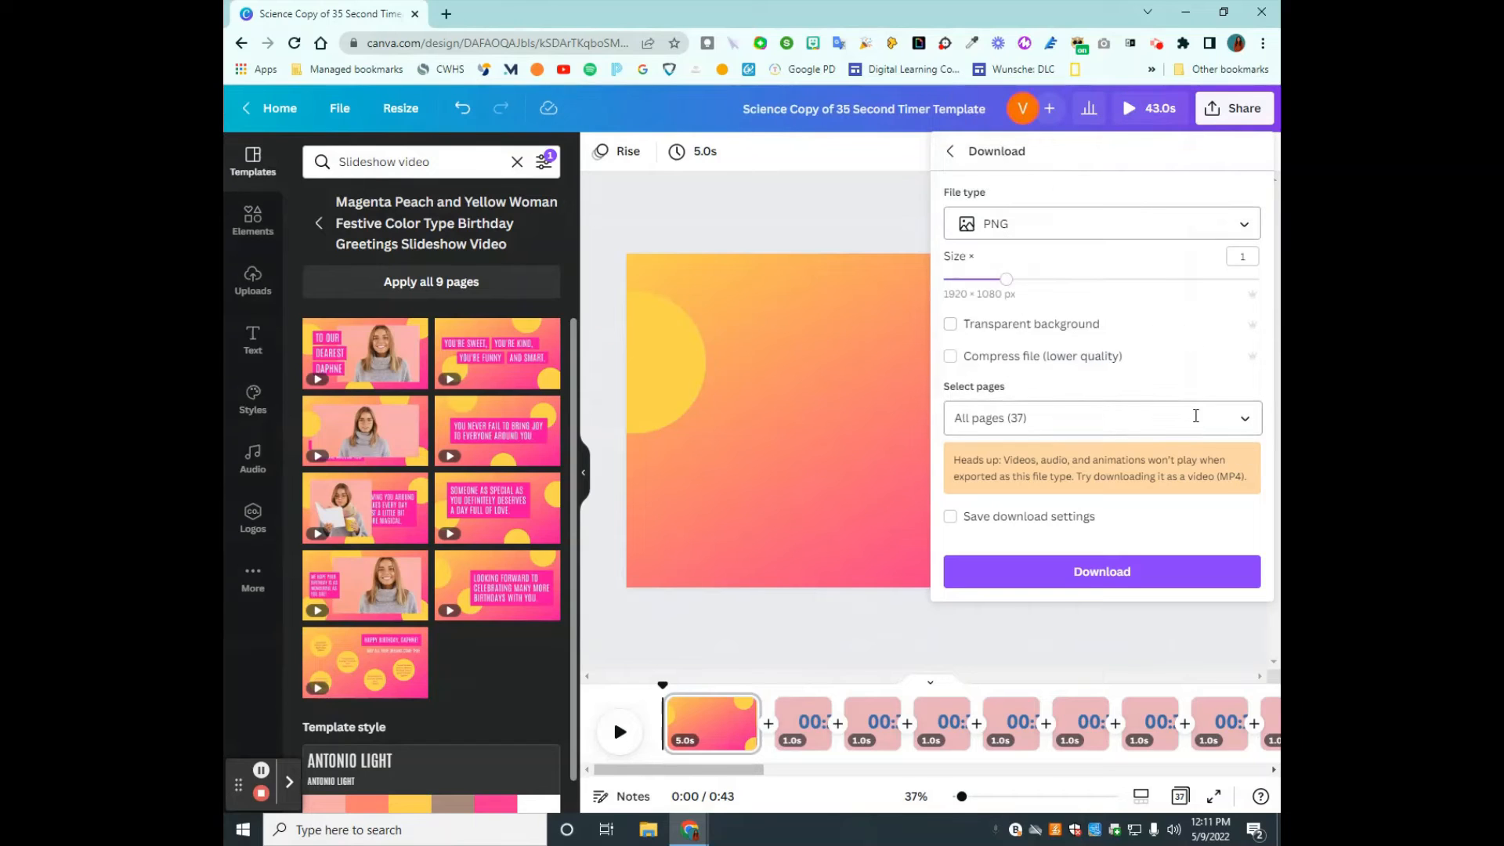
# - Limit the download to Page 1 and save the PNG as "Science Copy of 35 Second Timer Template"
pyautogui.click(1239, 417)
pyautogui.click(1229, 466)
pyautogui.click(1228, 512)
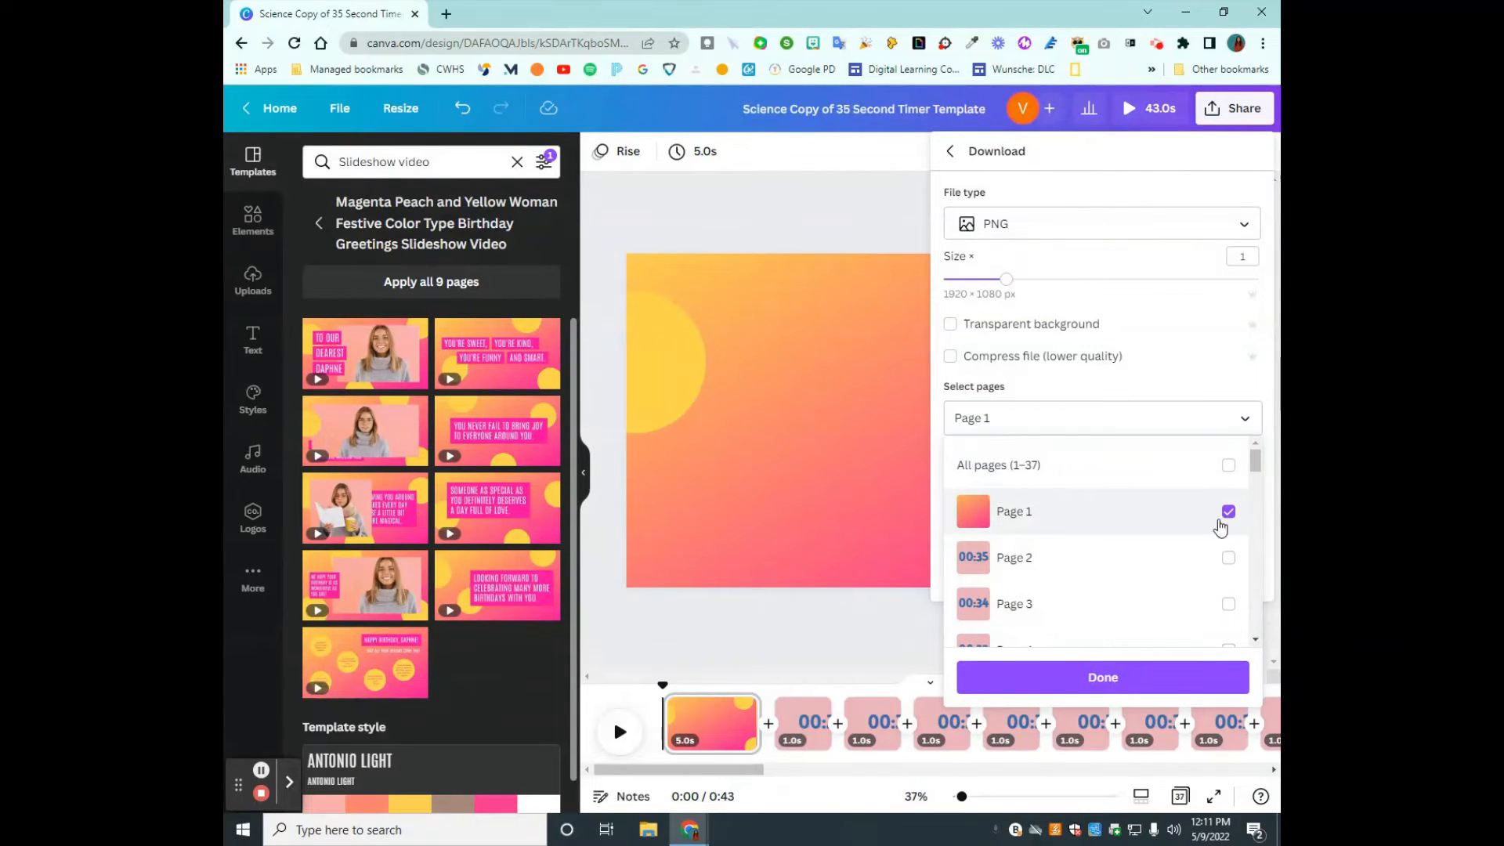
pyautogui.click(1182, 687)
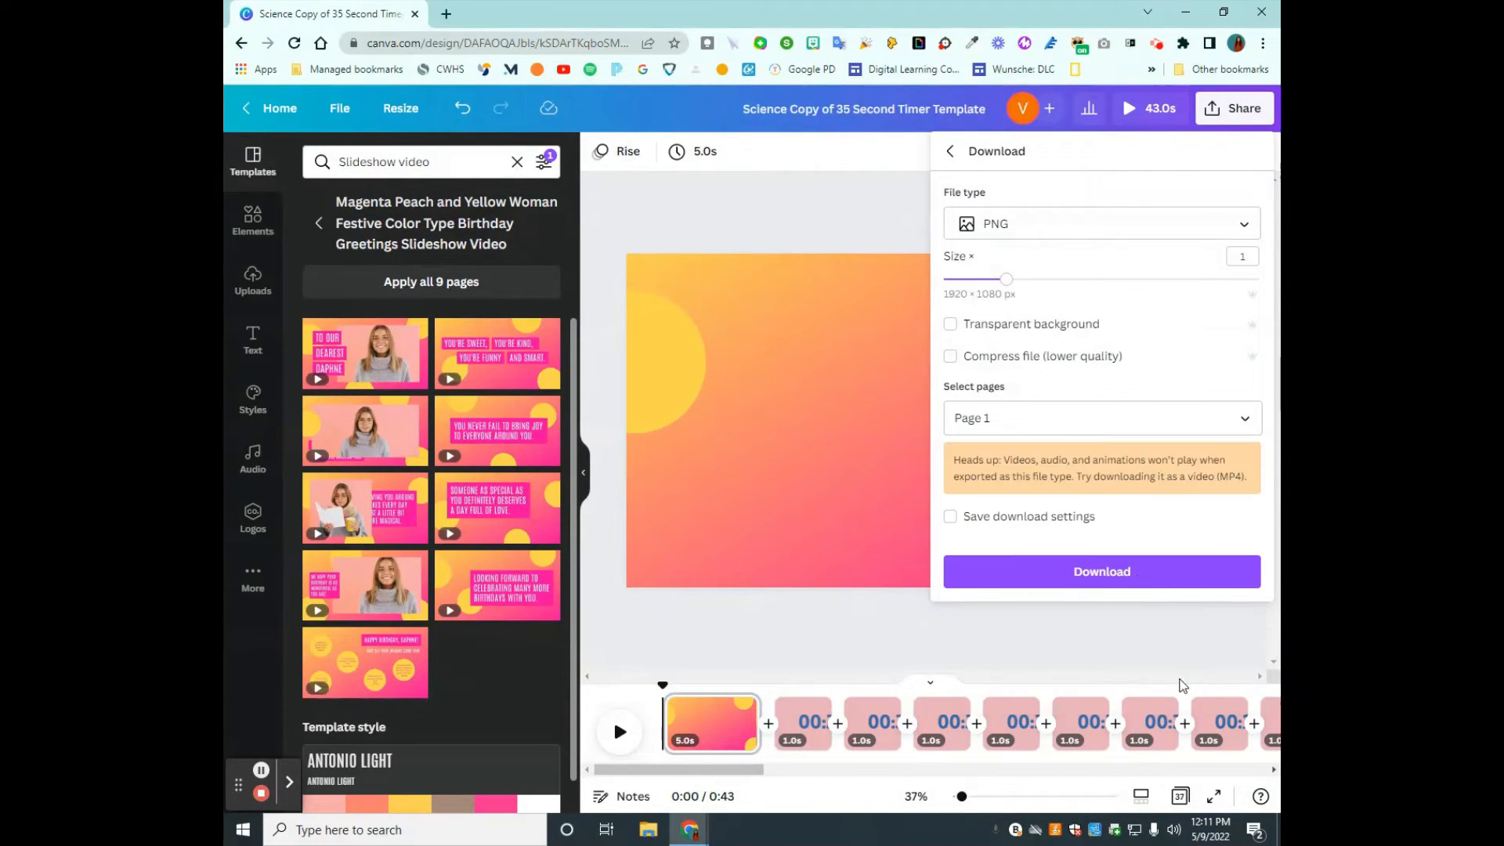
pyautogui.click(1140, 577)
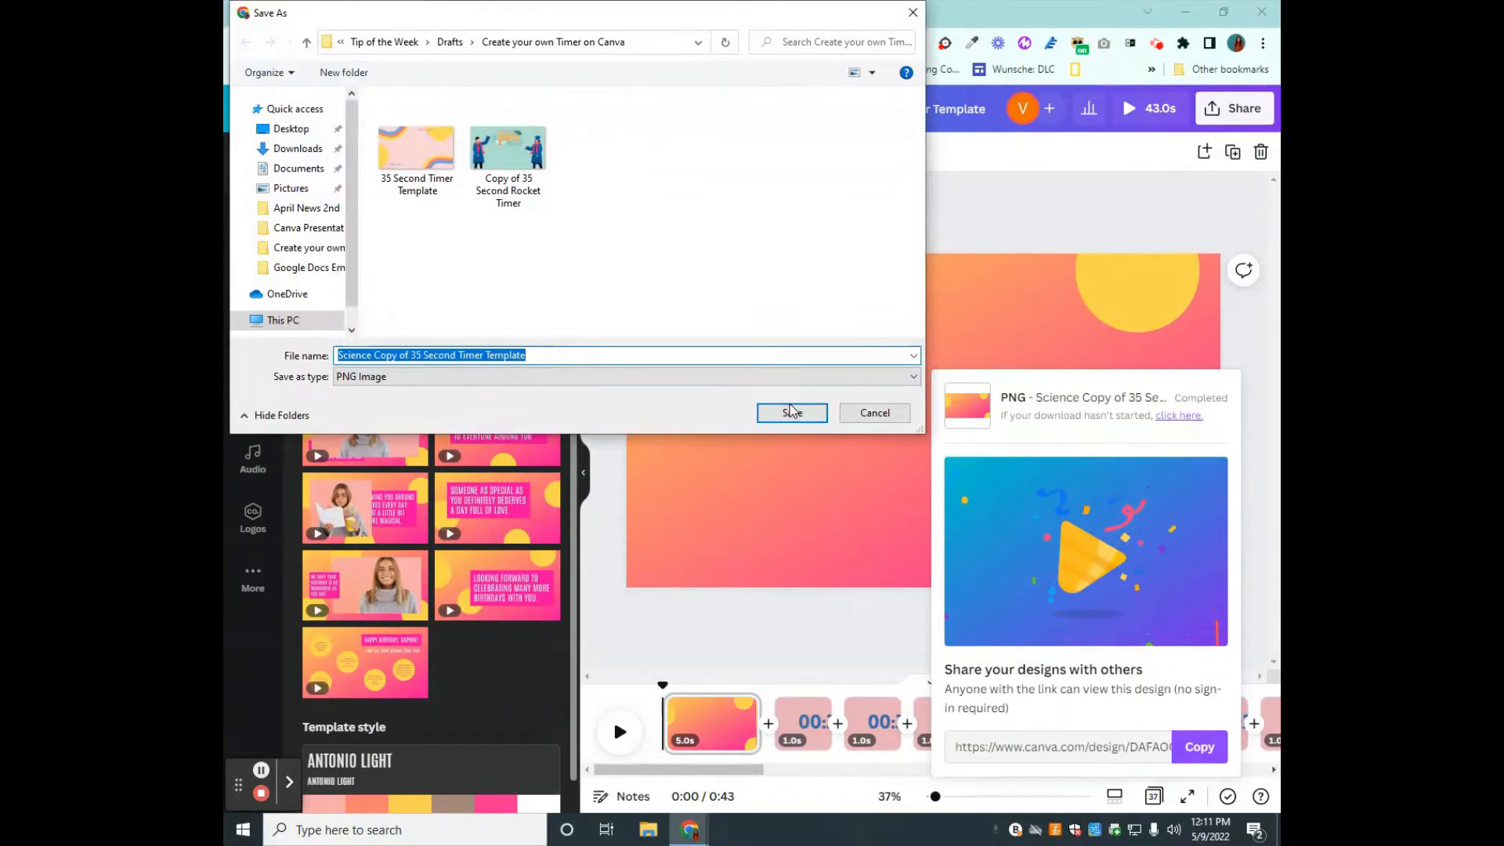
pyautogui.click(787, 410)
# - Upload the downloaded PNG to the image uploads and delete the opening page from the timeline
pyautogui.click(252, 280)
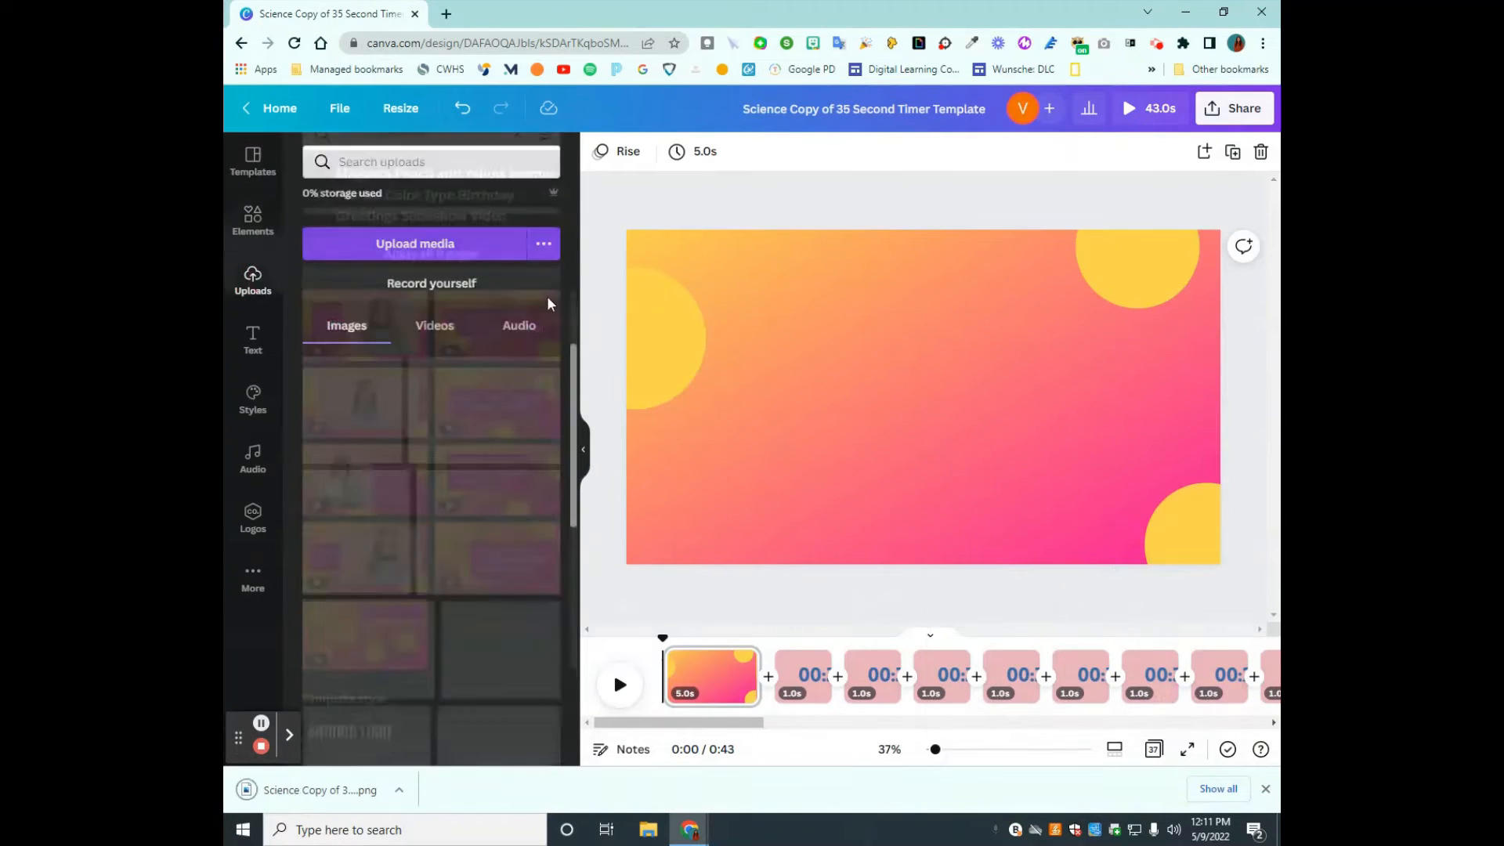
pyautogui.moveTo(352, 789); pyautogui.dragTo(406, 604)
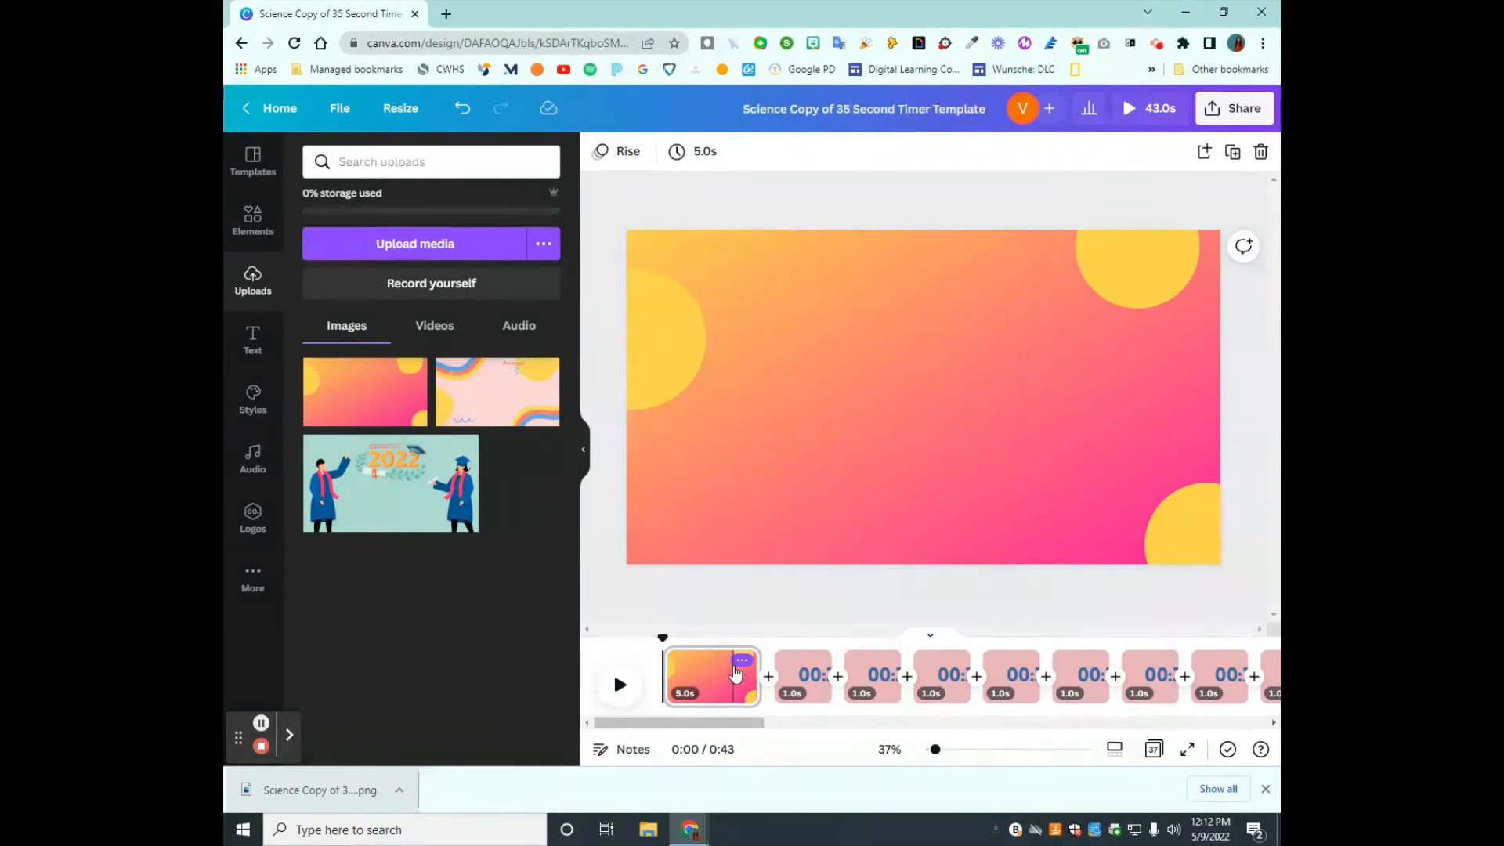
pyautogui.click(740, 667)
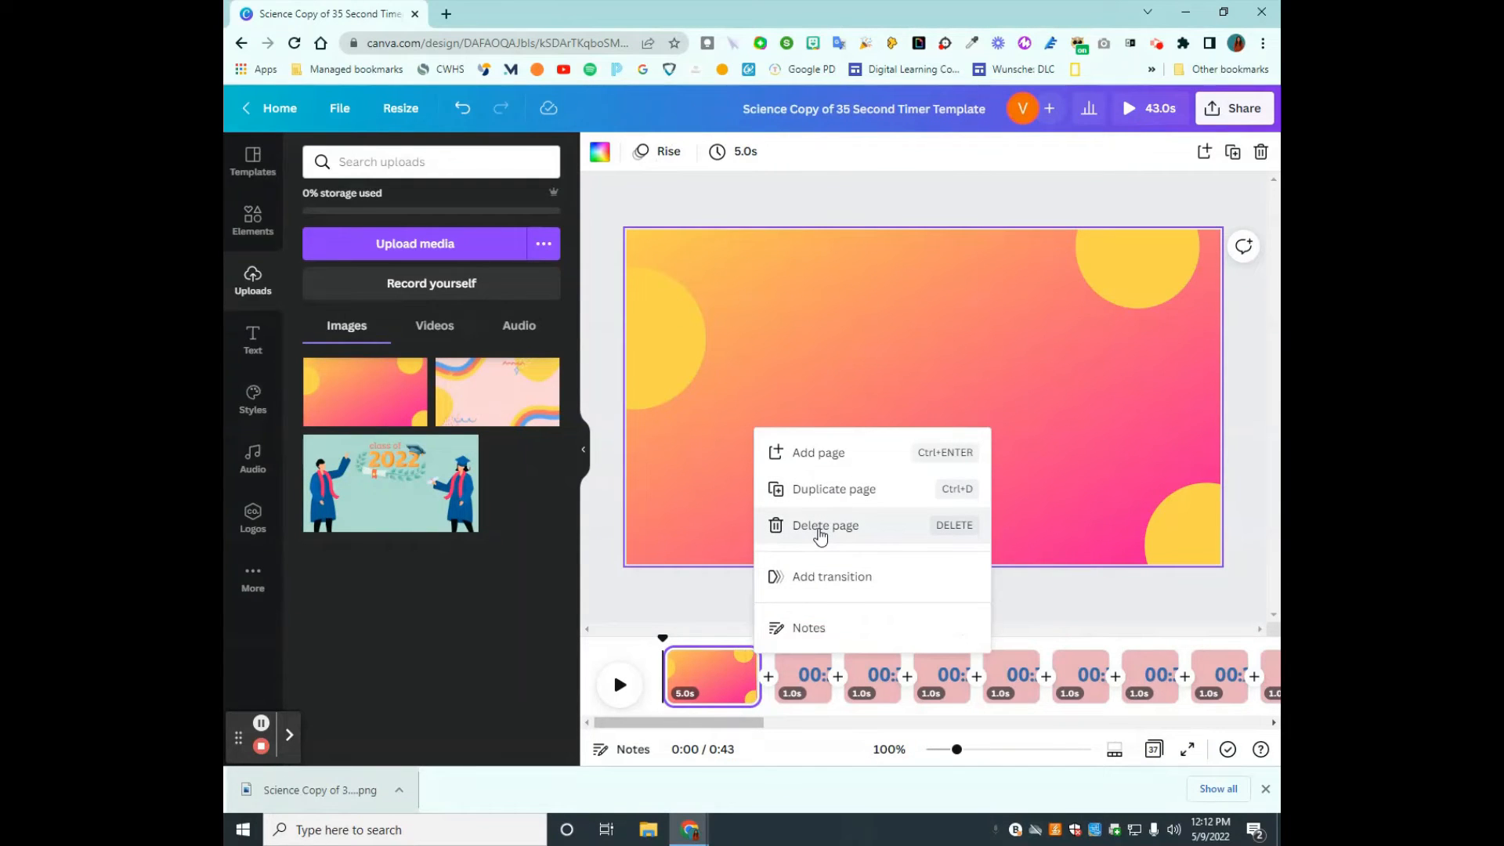
pyautogui.click(820, 534)
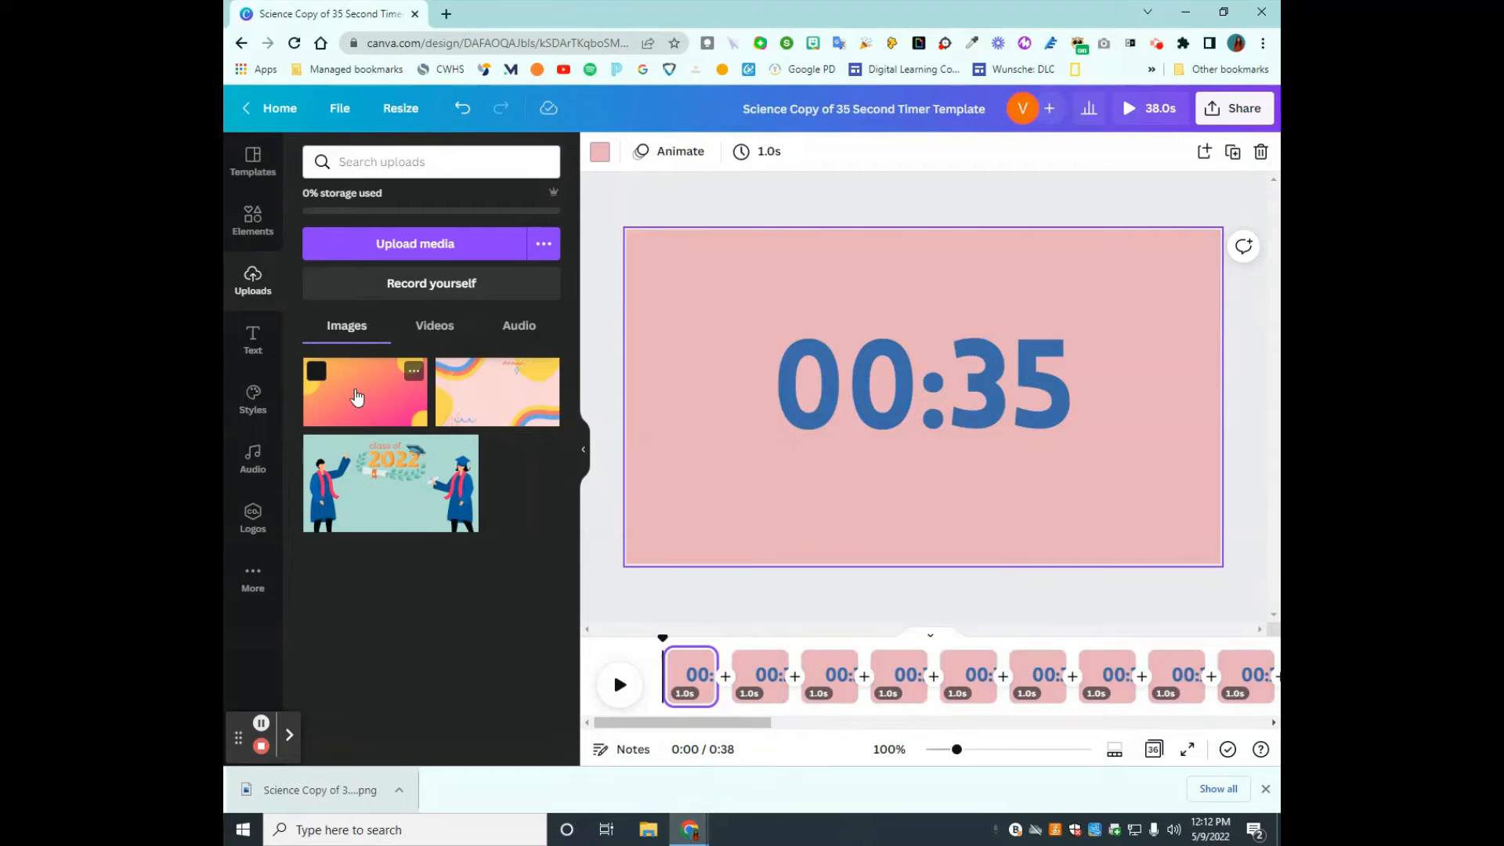
# - Place the uploaded gradient image on the 00:35 page and set it as the page background
pyautogui.click(356, 396)
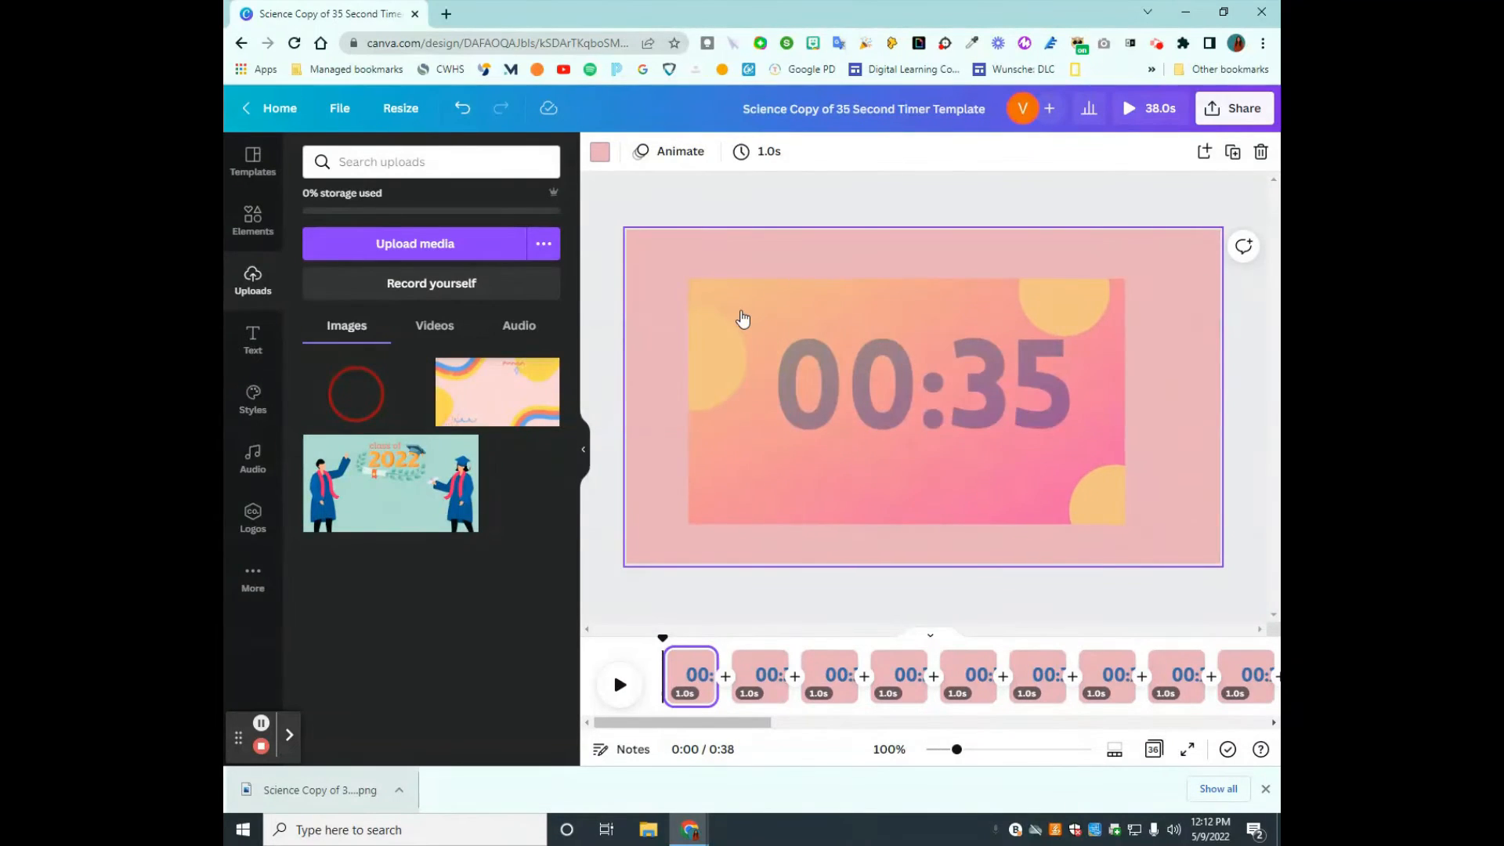
pyautogui.click(741, 316)
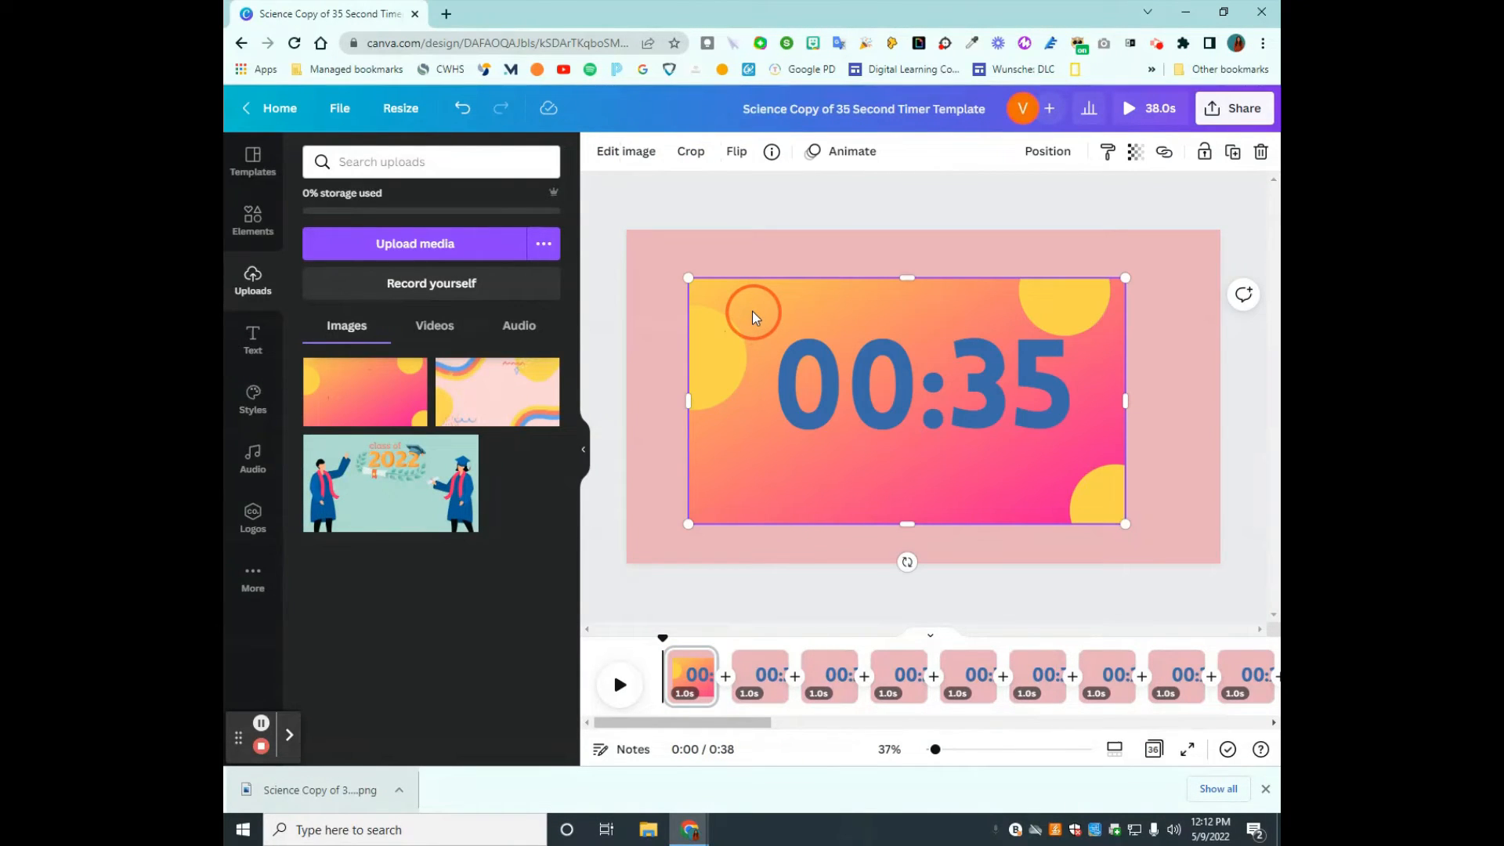
pyautogui.rightClick(754, 315)
pyautogui.click(845, 683)
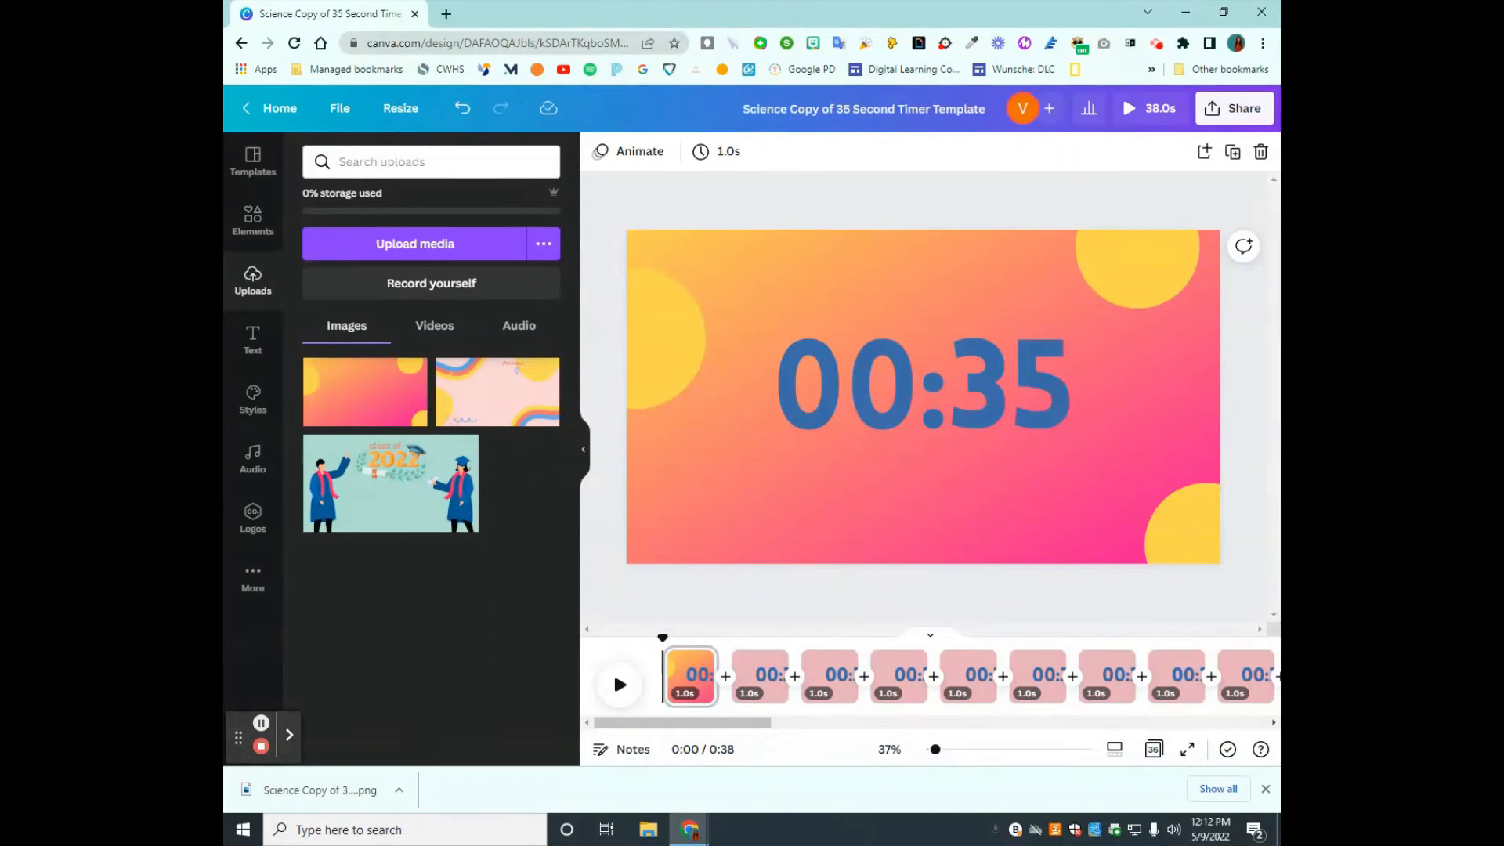
pyautogui.click(1267, 787)
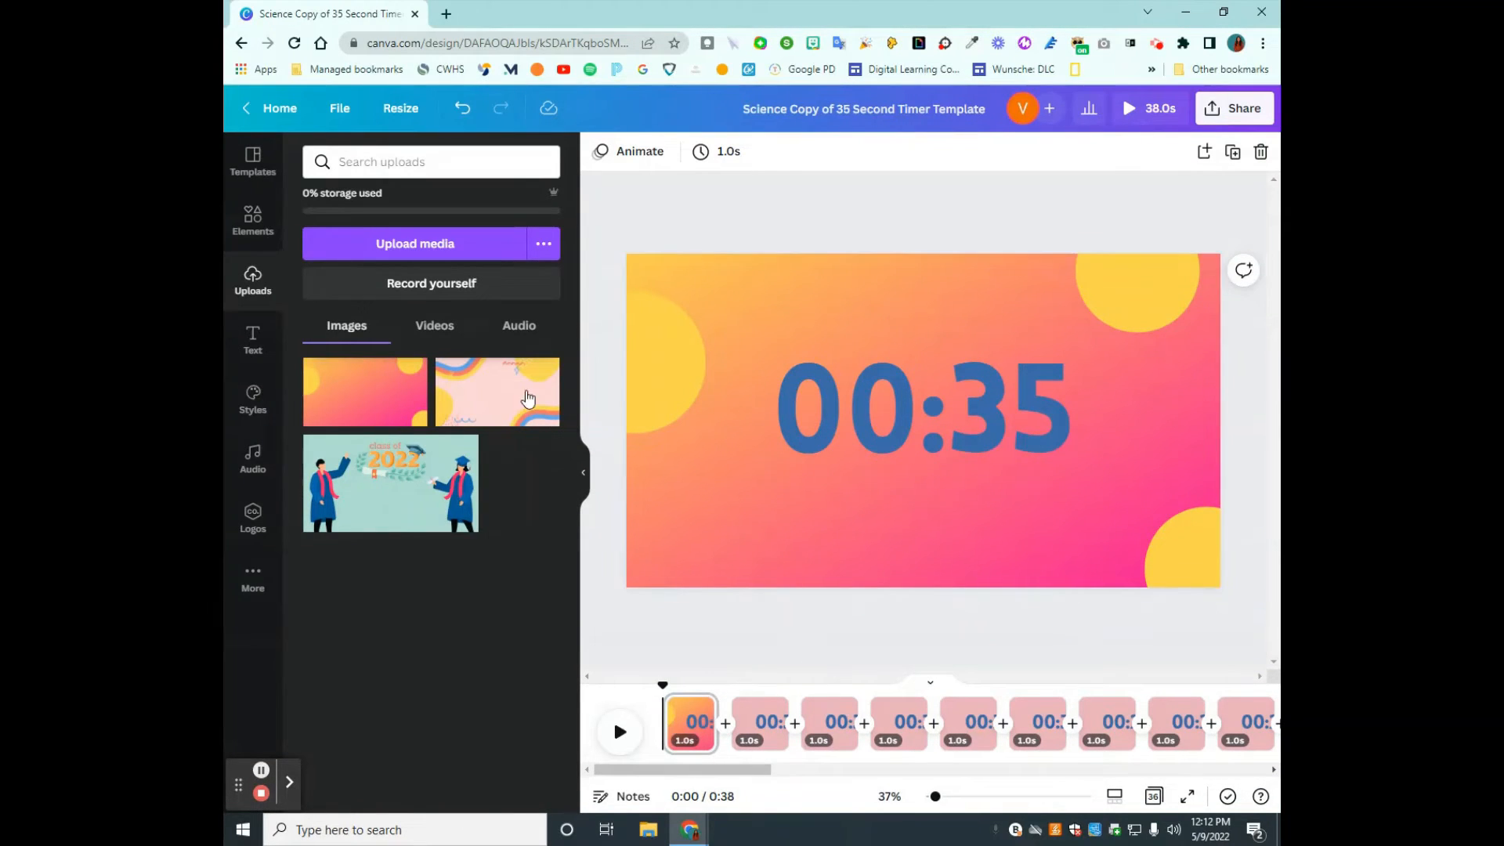
# - Copy the gradient background image from the 00:35 page and paste it onto the 00:34 page
pyautogui.doubleClick(722, 541)
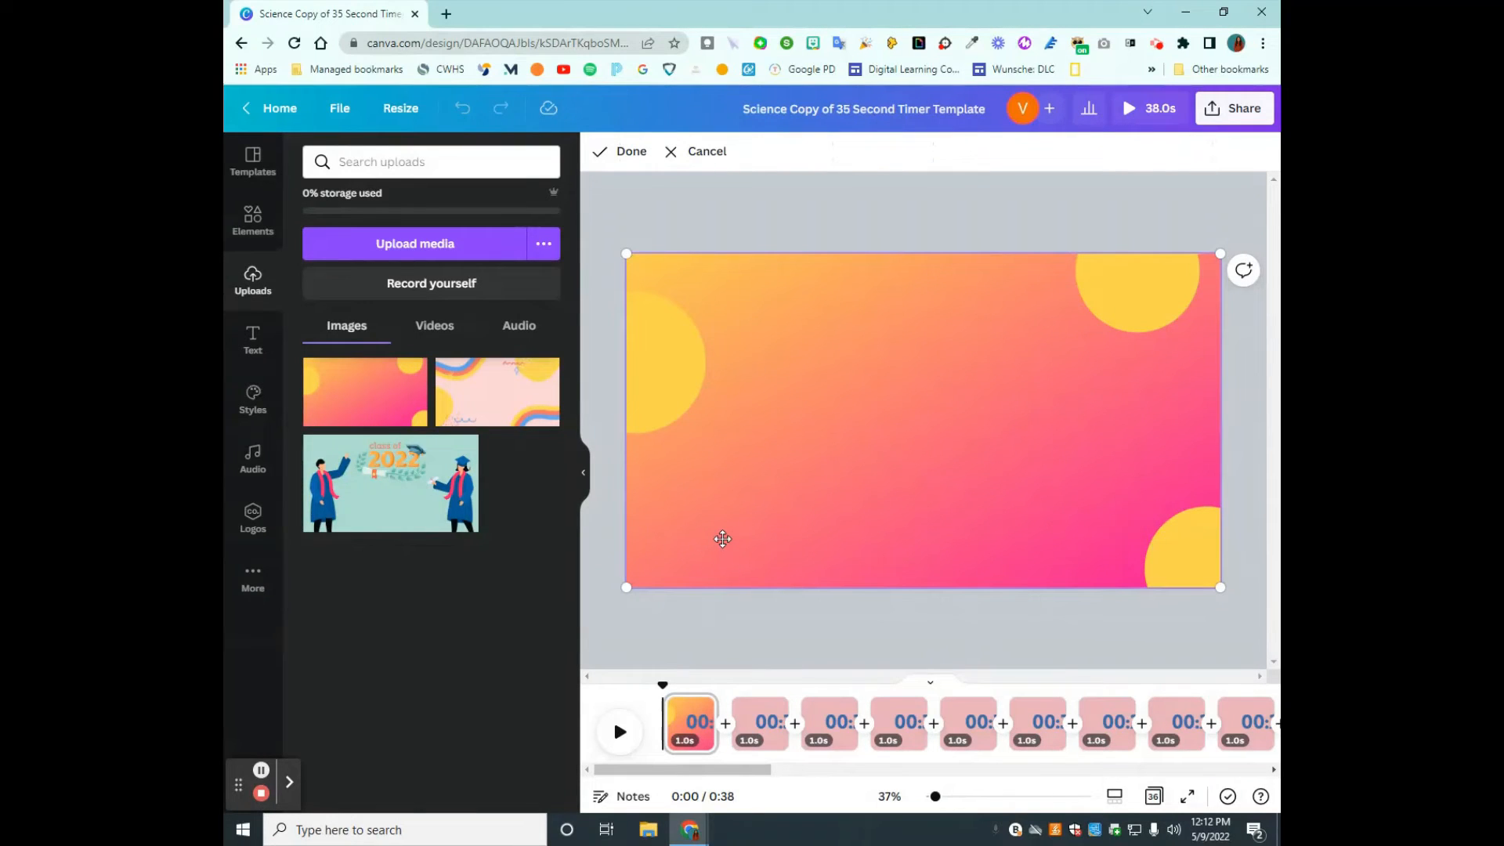
pyautogui.rightClick(757, 463)
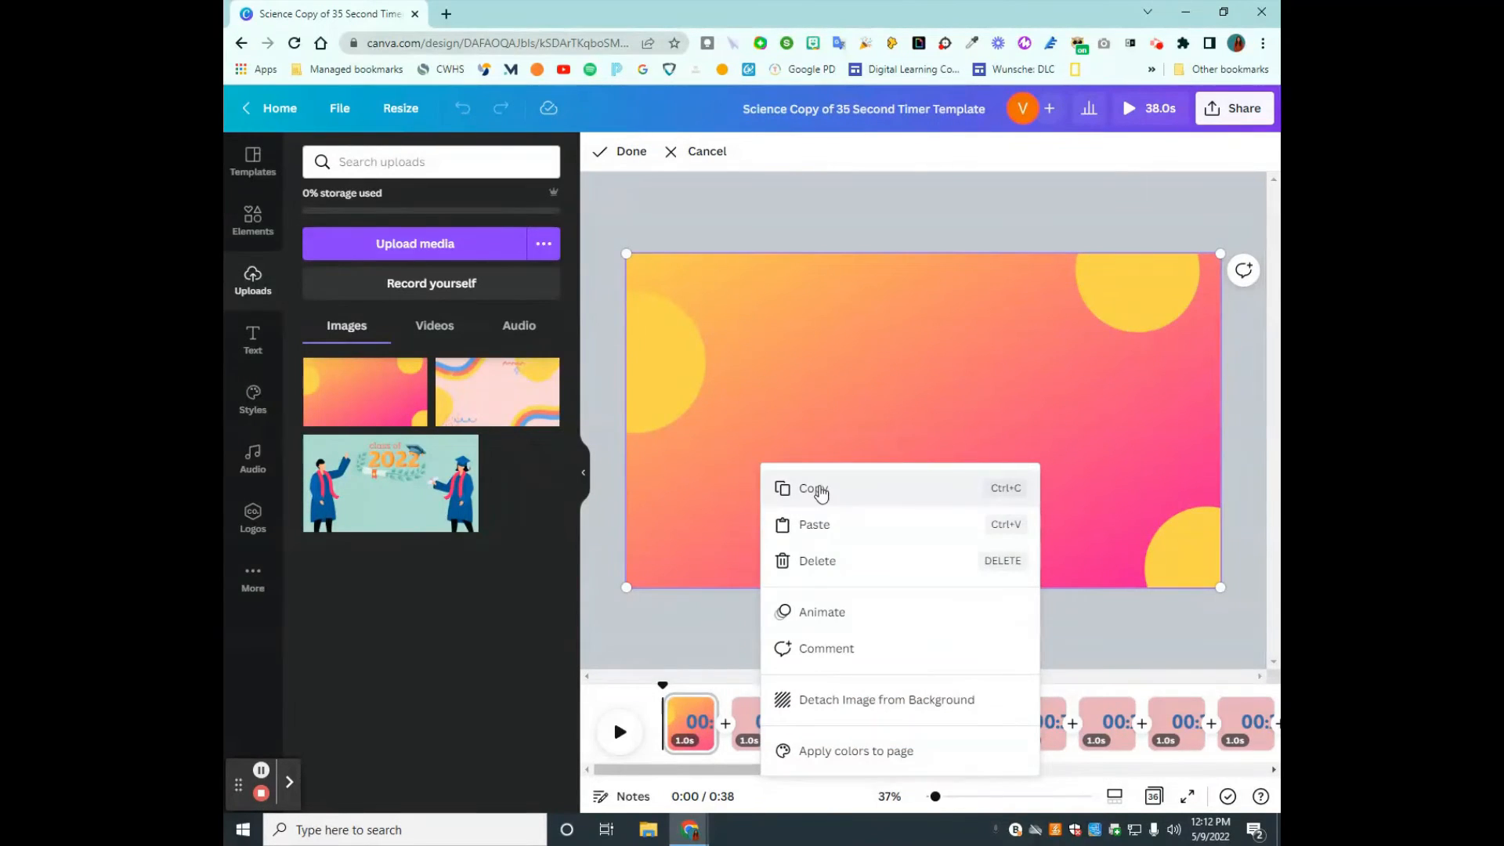
pyautogui.click(818, 489)
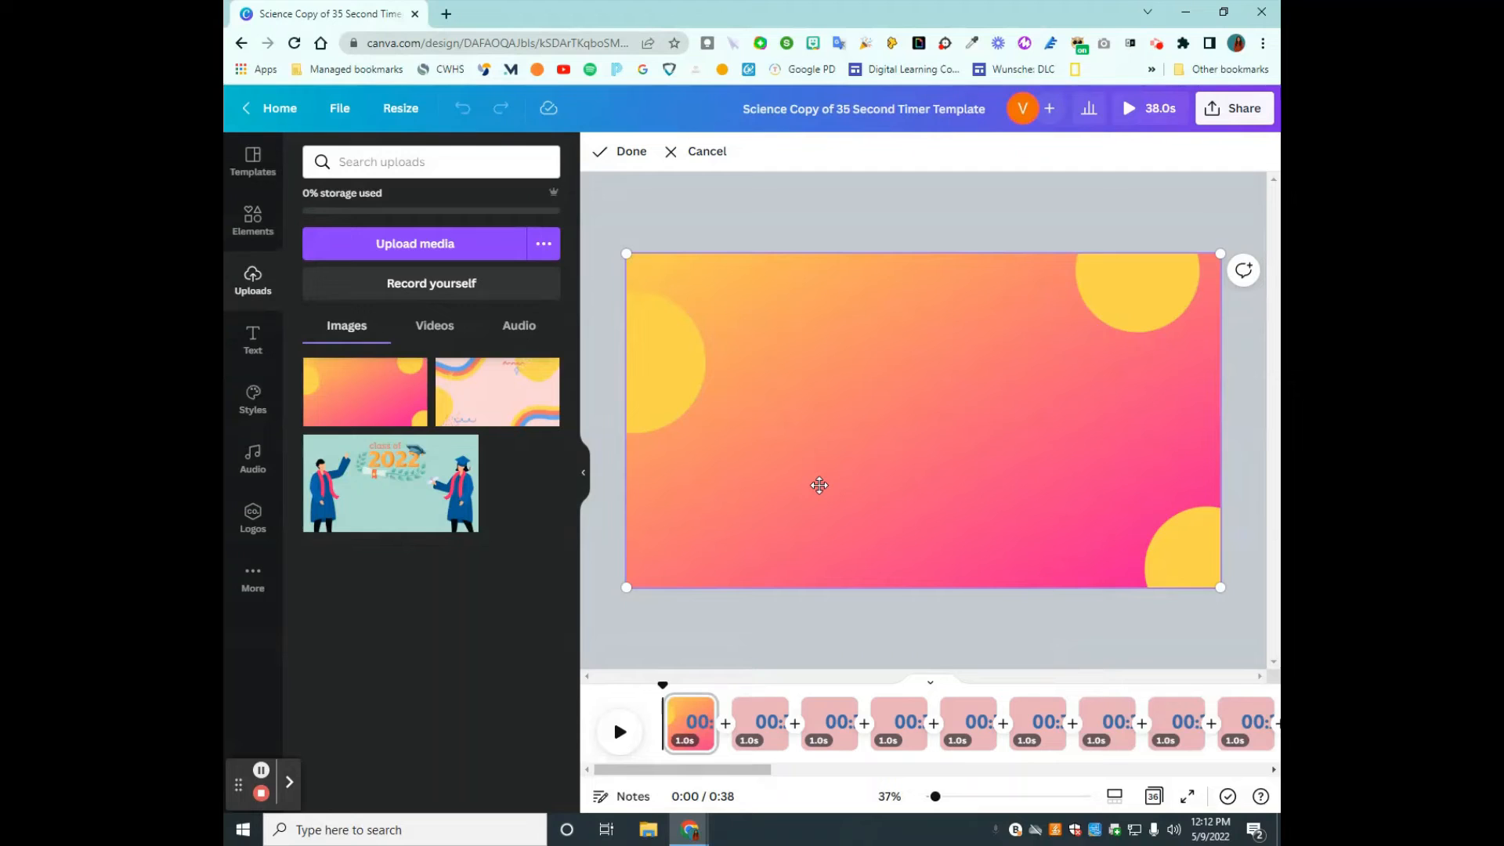
pyautogui.click(796, 637)
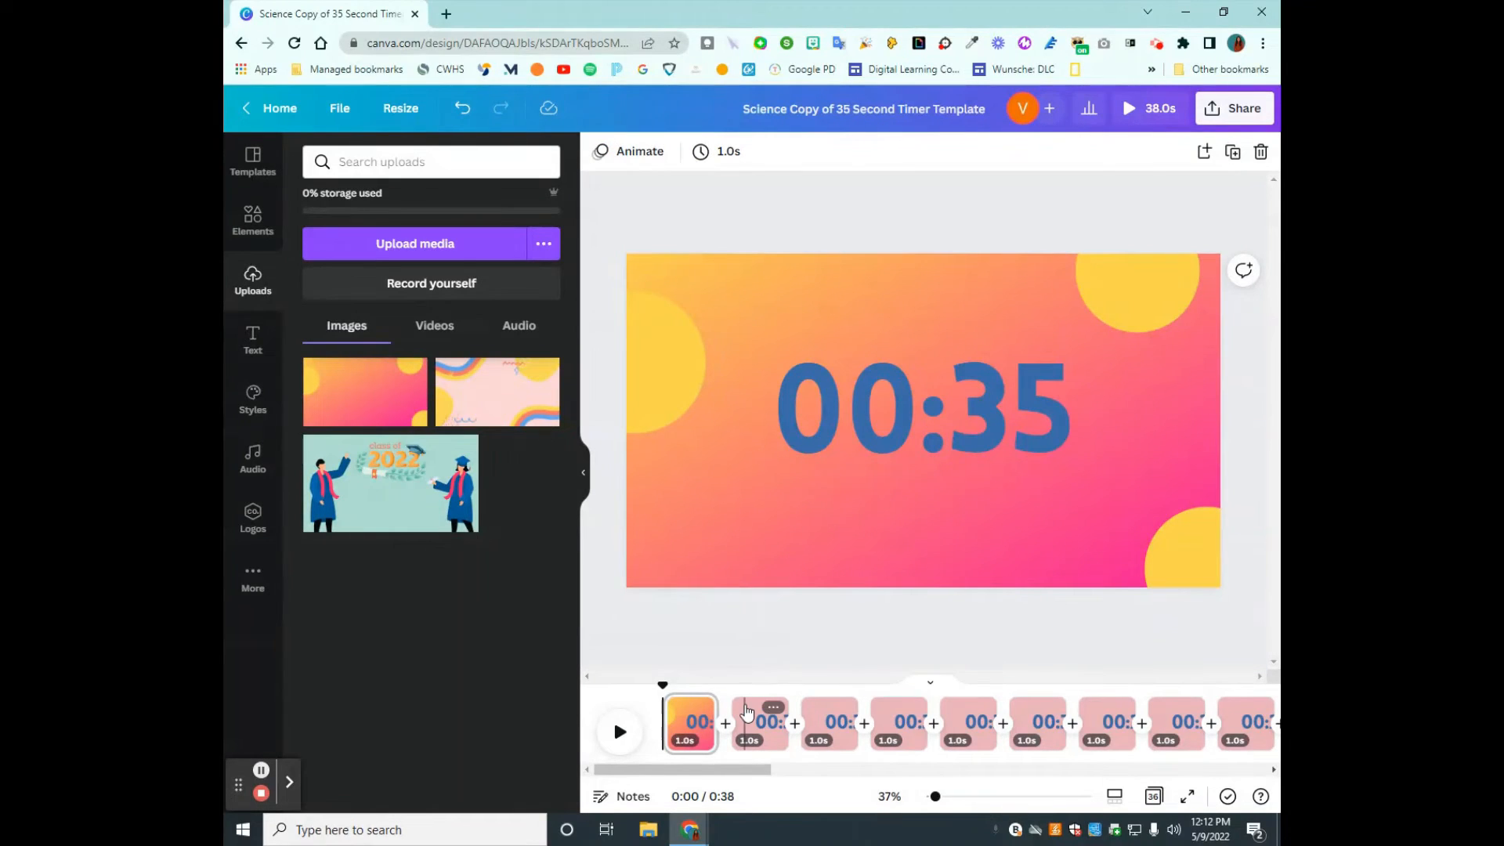
pyautogui.click(746, 711)
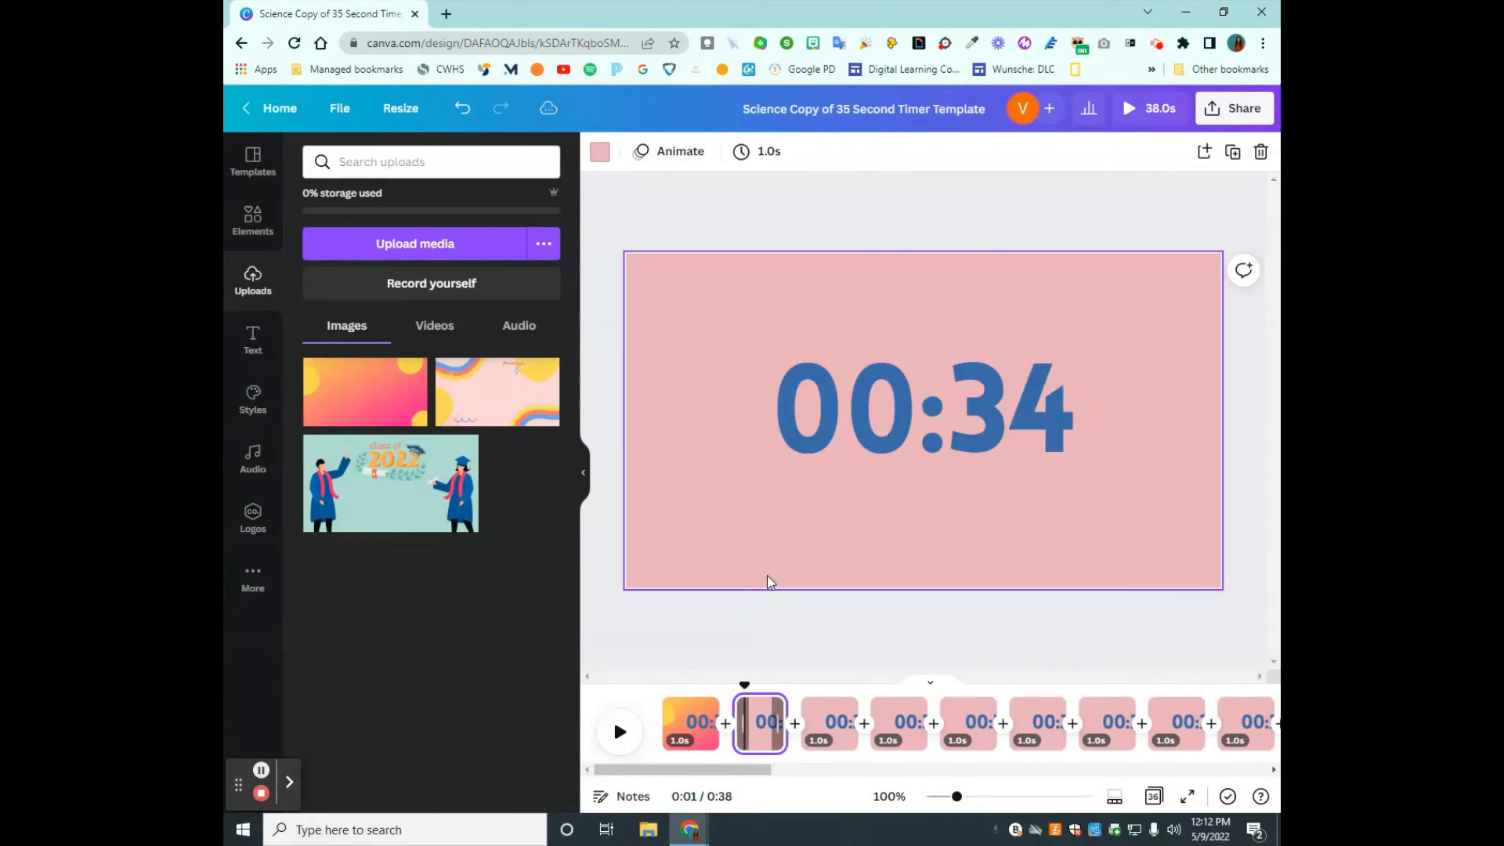
pyautogui.rightClick(750, 512)
pyautogui.click(803, 570)
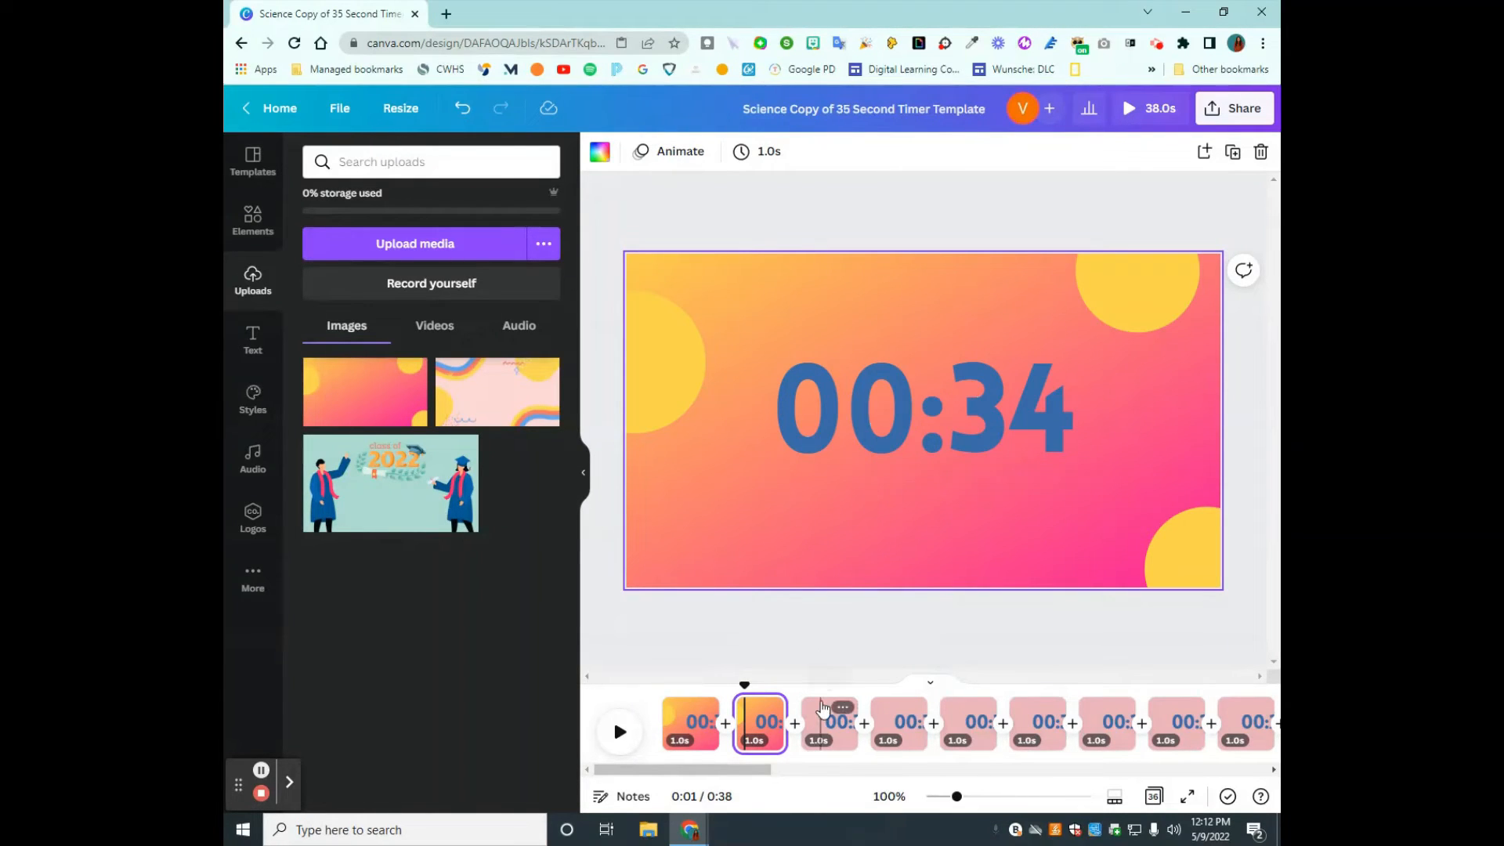
# - Paste the copied gradient background onto each of the pages from 00:33 through 00:29
pyautogui.click(823, 709)
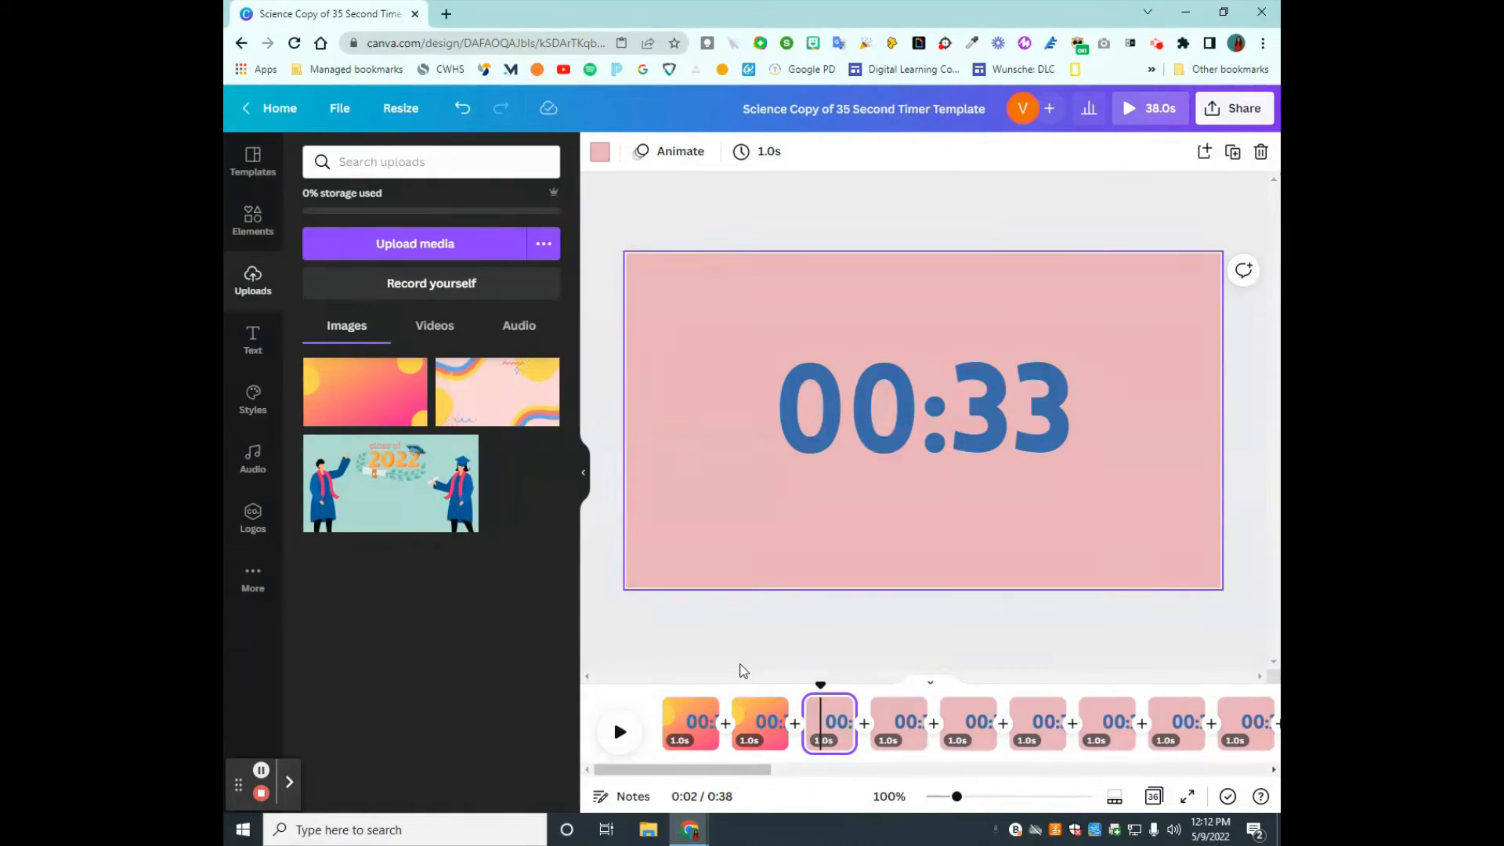
pyautogui.hotkey('ctrl', 'v')
pyautogui.click(891, 713)
pyautogui.hotkey('ctrl', 'v')
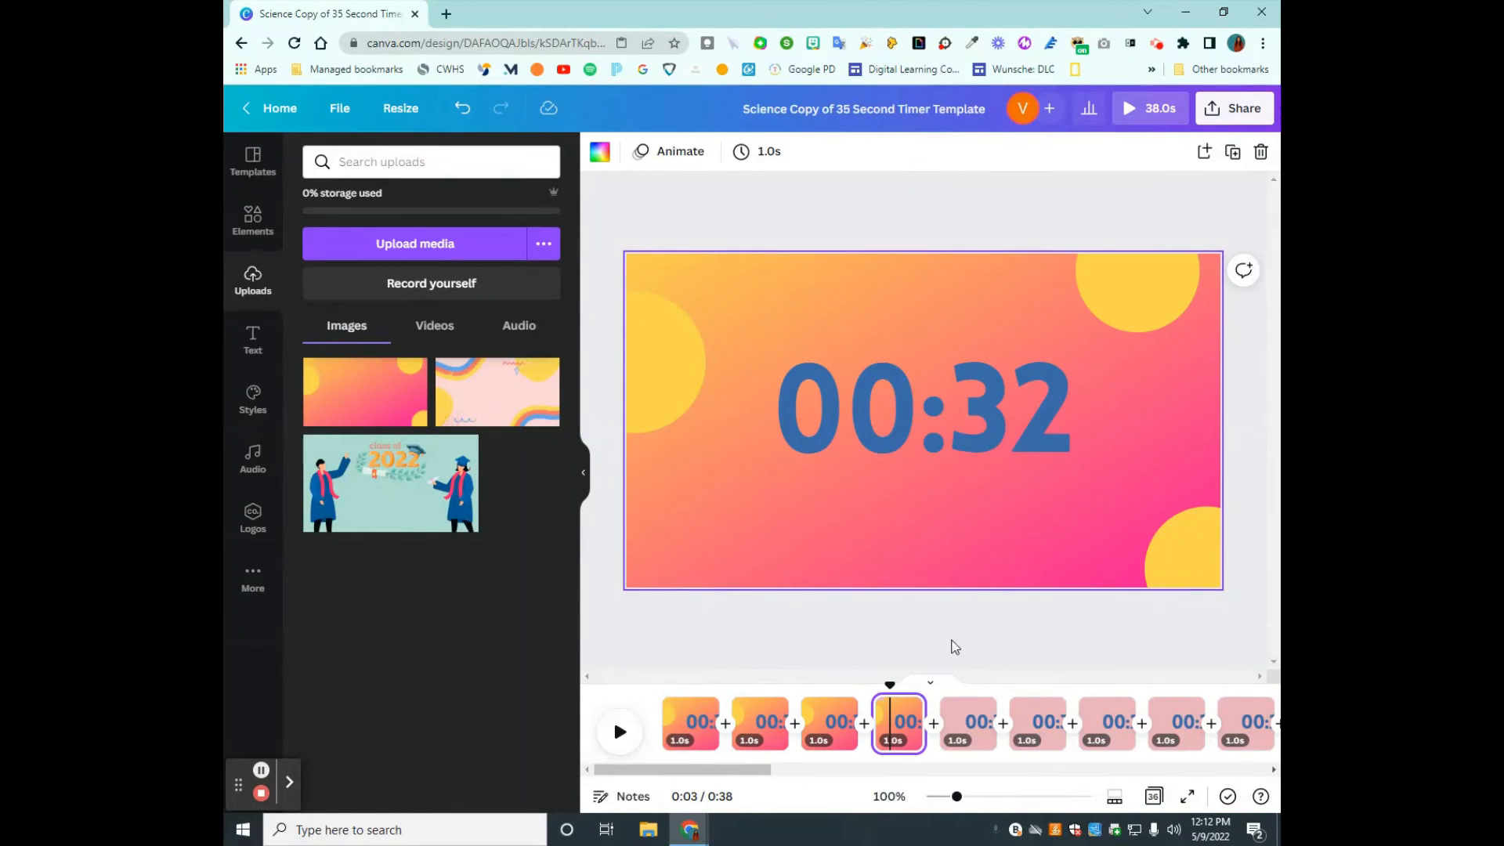
pyautogui.click(968, 717)
pyautogui.hotkey('ctrl', 'v')
pyautogui.click(1036, 719)
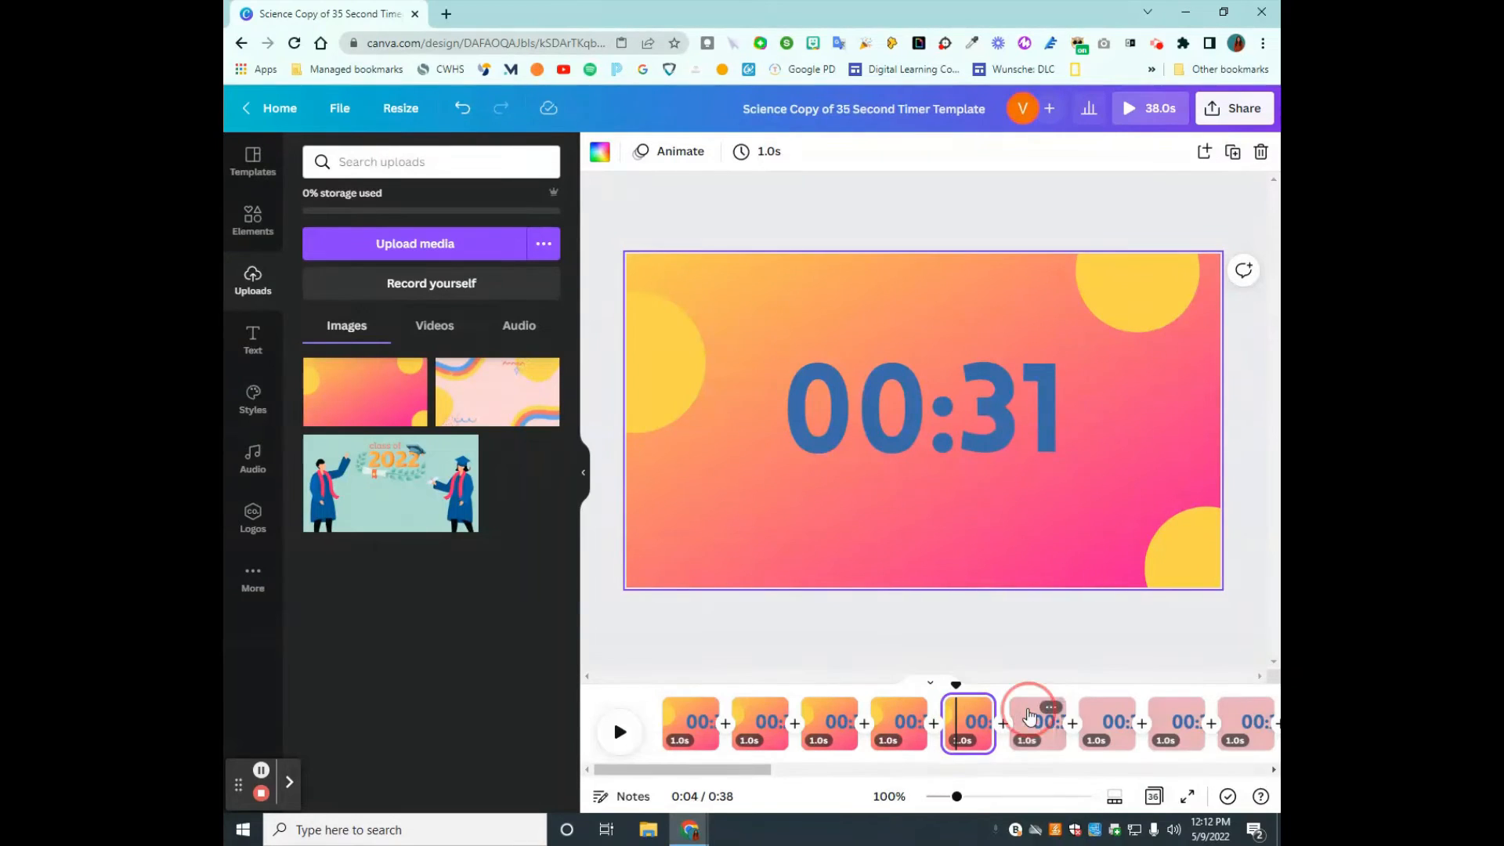
pyautogui.hotkey('ctrl', 'v')
pyautogui.click(1102, 727)
pyautogui.hotkey('ctrl', 'v')
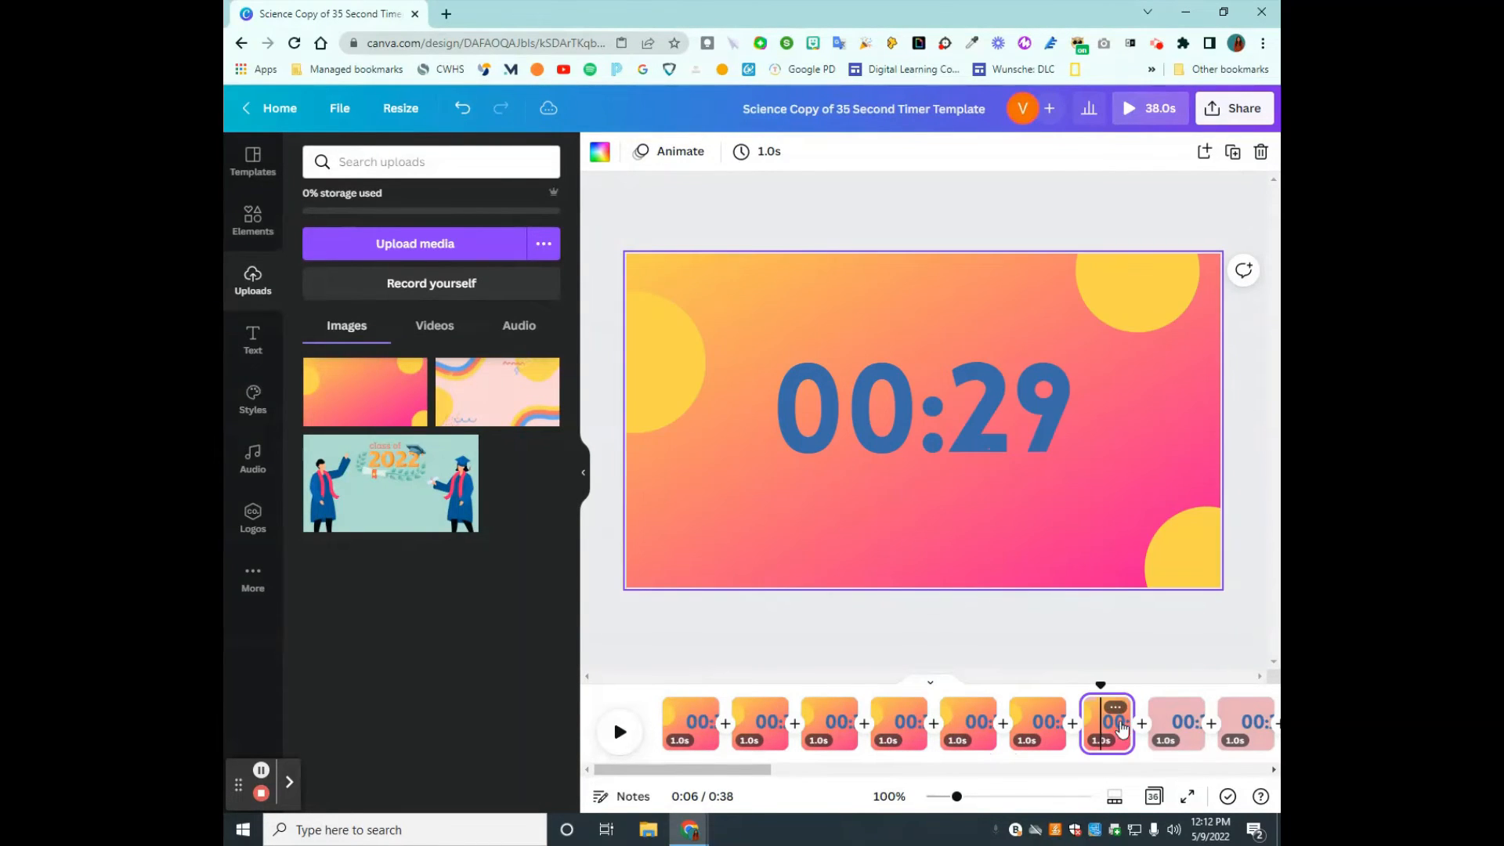
# - Paste the copied gradient background onto each of the pages from 00:28 through 00:25
pyautogui.click(1175, 722)
pyautogui.hotkey('ctrl', 'v')
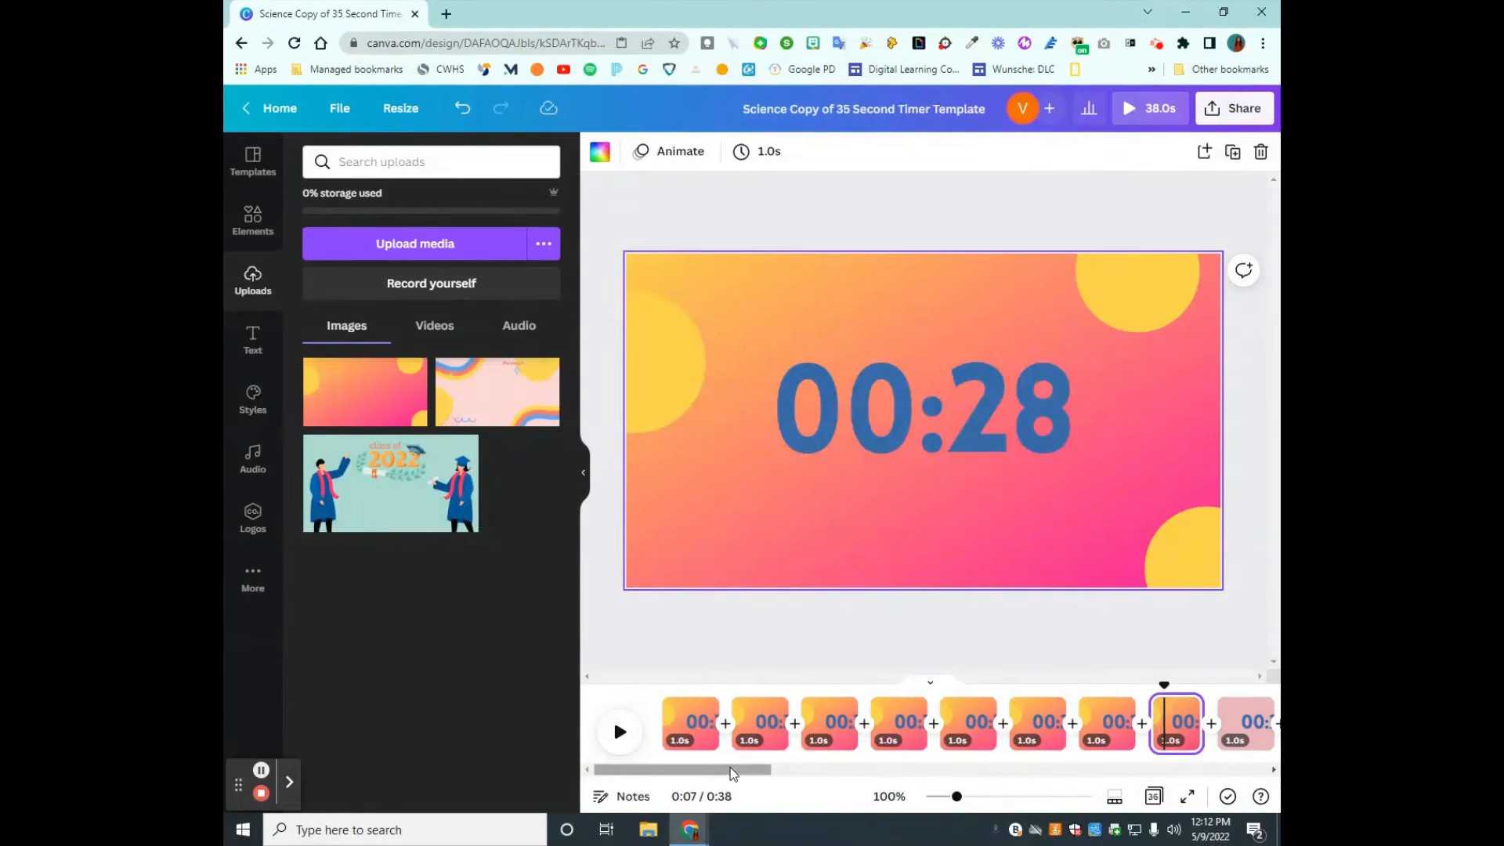
pyautogui.moveTo(705, 769); pyautogui.dragTo(822, 768)
pyautogui.click(897, 713)
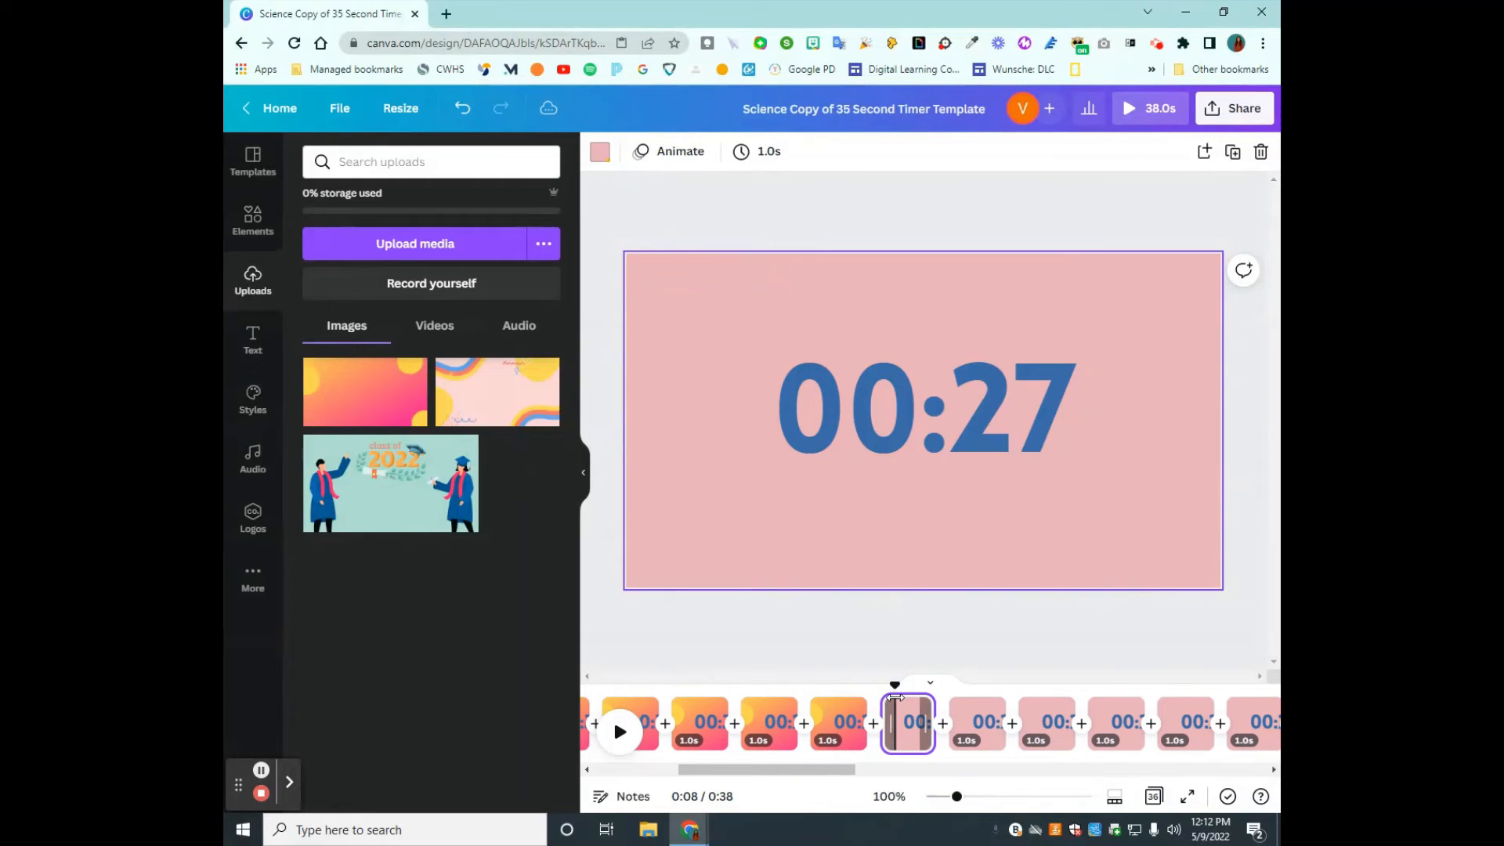
pyautogui.hotkey('ctrl', 'v')
pyautogui.click(978, 709)
pyautogui.hotkey('ctrl', 'v')
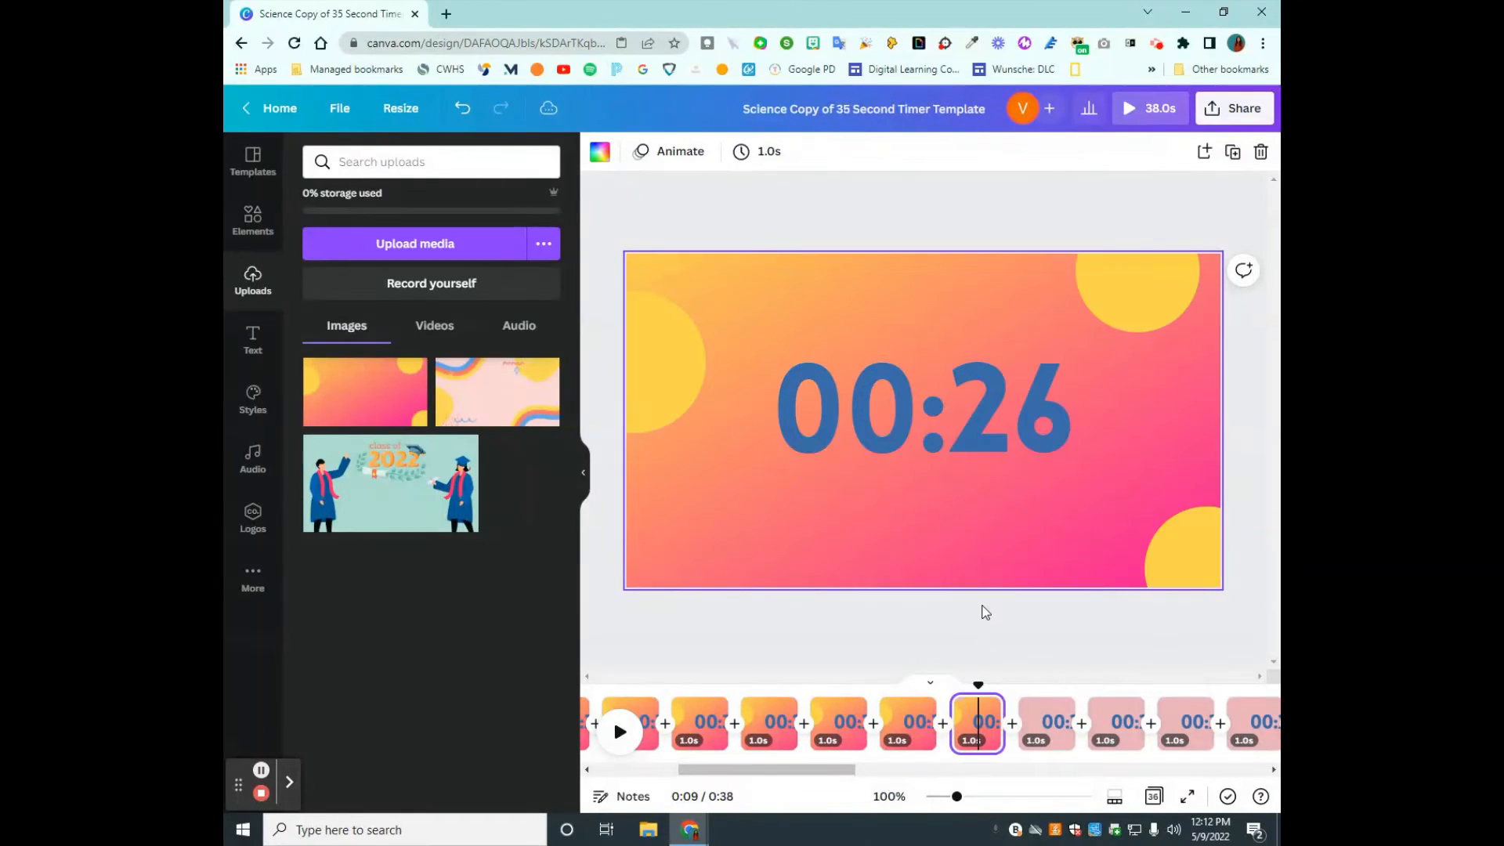
pyautogui.click(1043, 713)
pyautogui.hotkey('ctrl', 'v')
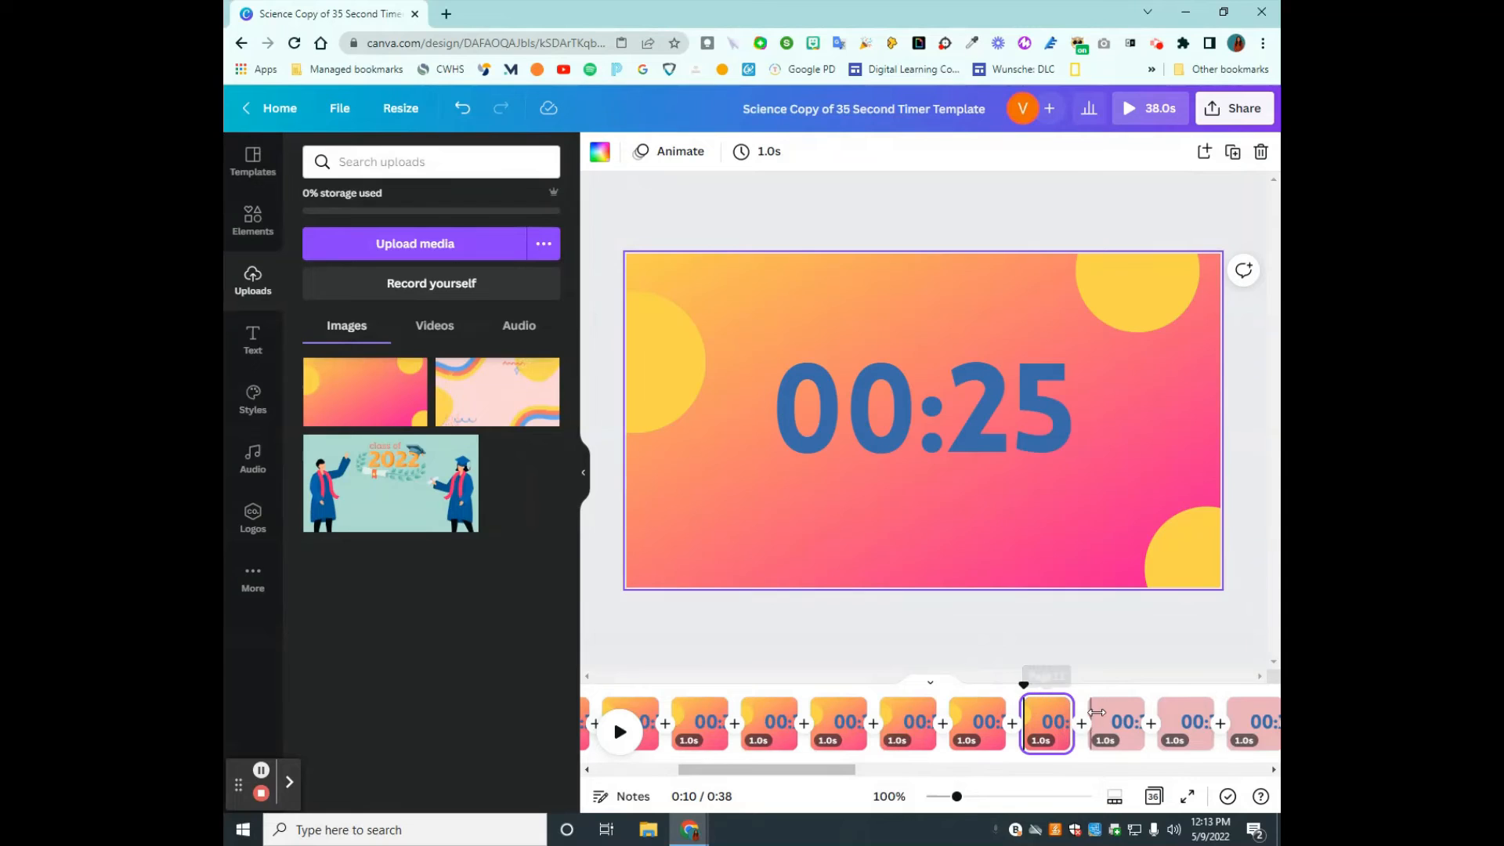
# - Paste the copied gradient background onto each of the pages from 00:24 through 00:21
pyautogui.click(1107, 717)
pyautogui.hotkey('ctrl', 'v')
pyautogui.click(1183, 714)
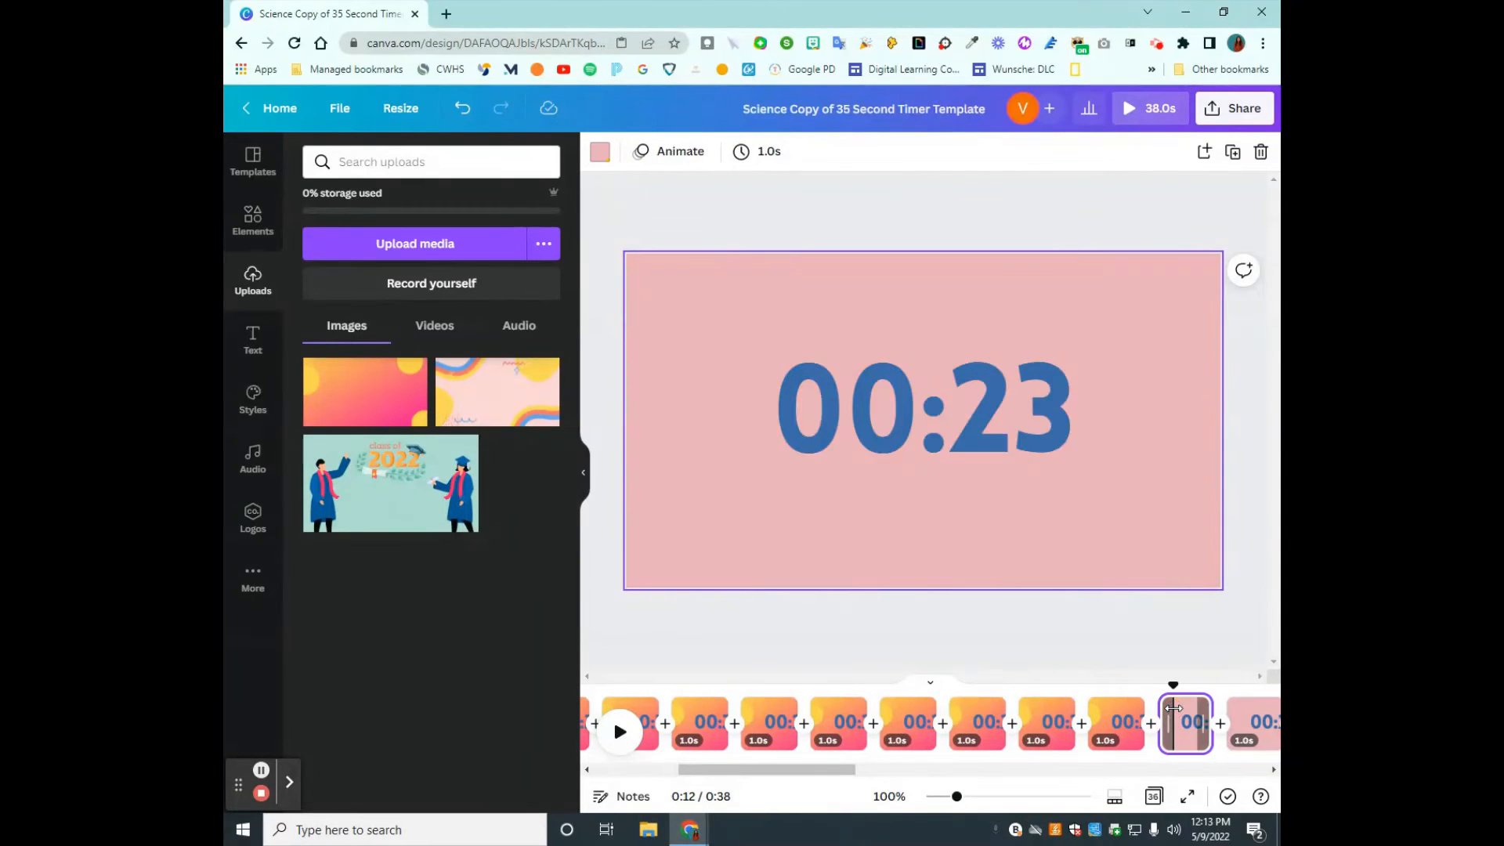
pyautogui.hotkey('ctrl', 'v')
pyautogui.moveTo(767, 770); pyautogui.dragTo(839, 768)
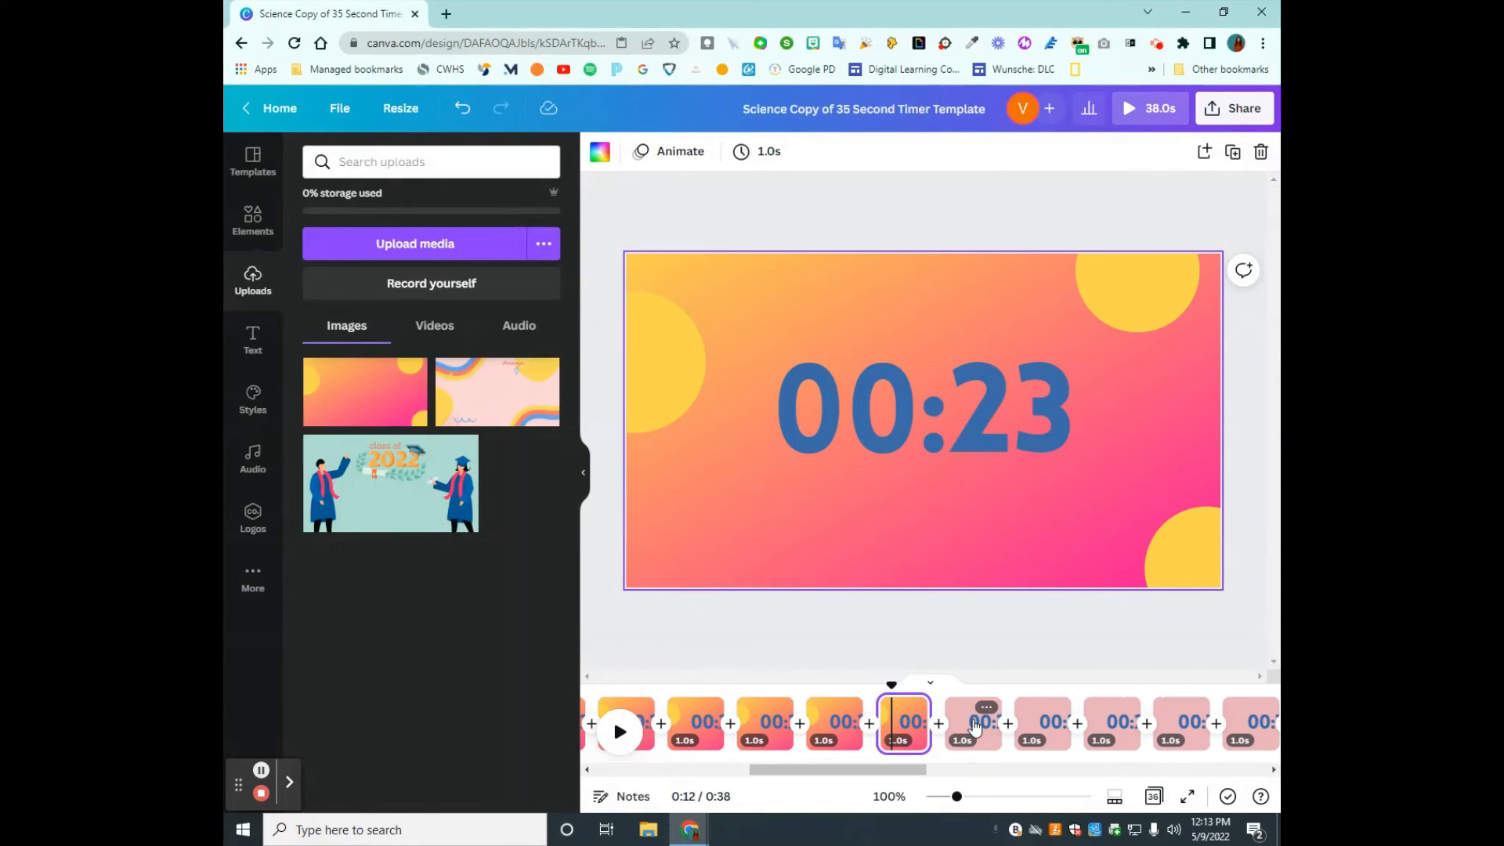
pyautogui.click(972, 725)
pyautogui.hotkey('ctrl', 'v')
pyautogui.click(1041, 714)
pyautogui.hotkey('ctrl', 'v')
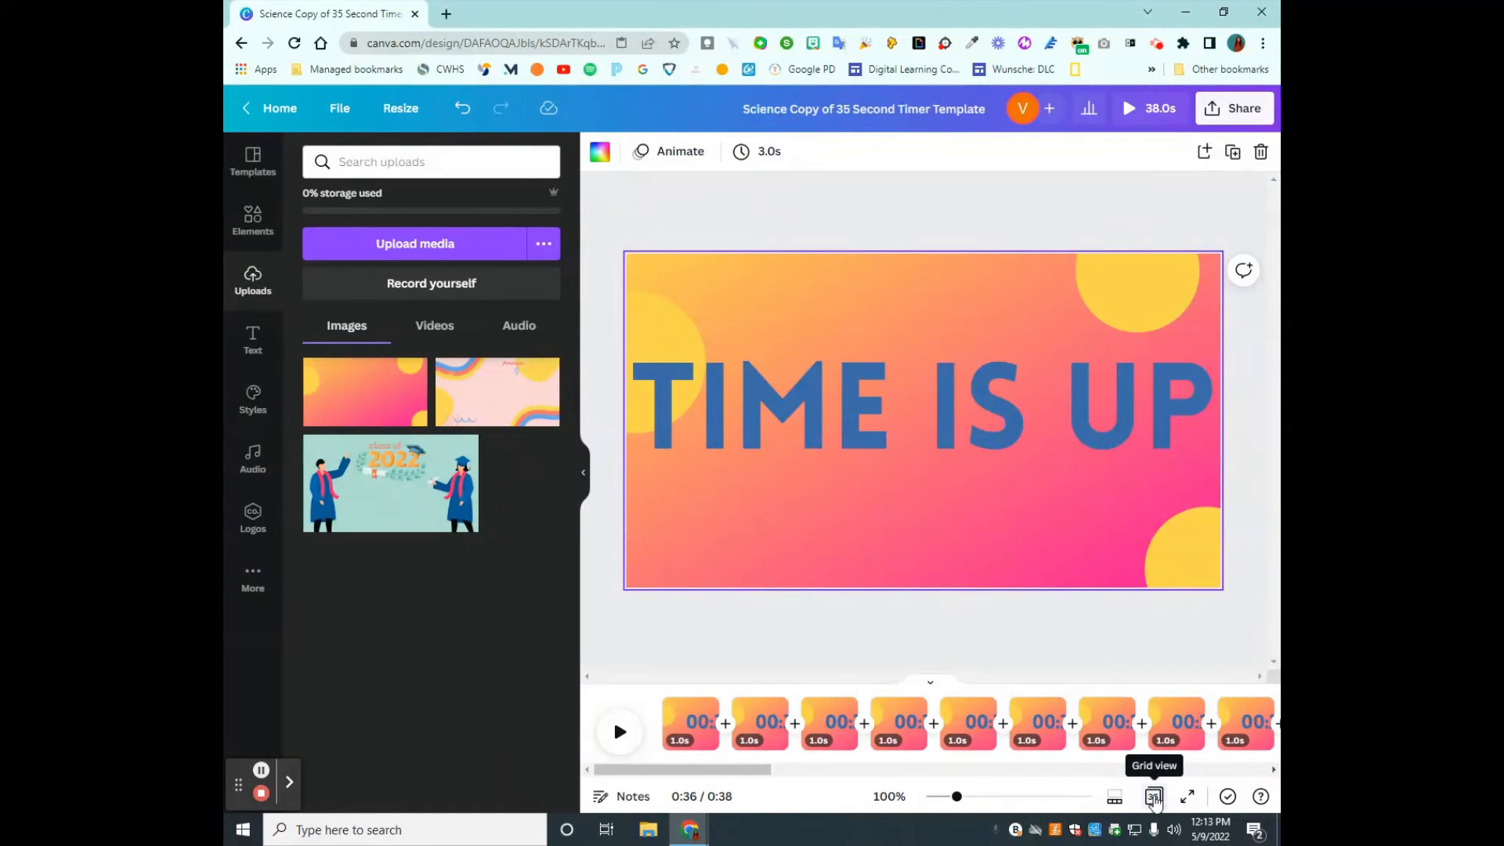
# - Review all pages in grid view to check that each one has the gradient background, and return to the timeline view
pyautogui.click(1154, 796)
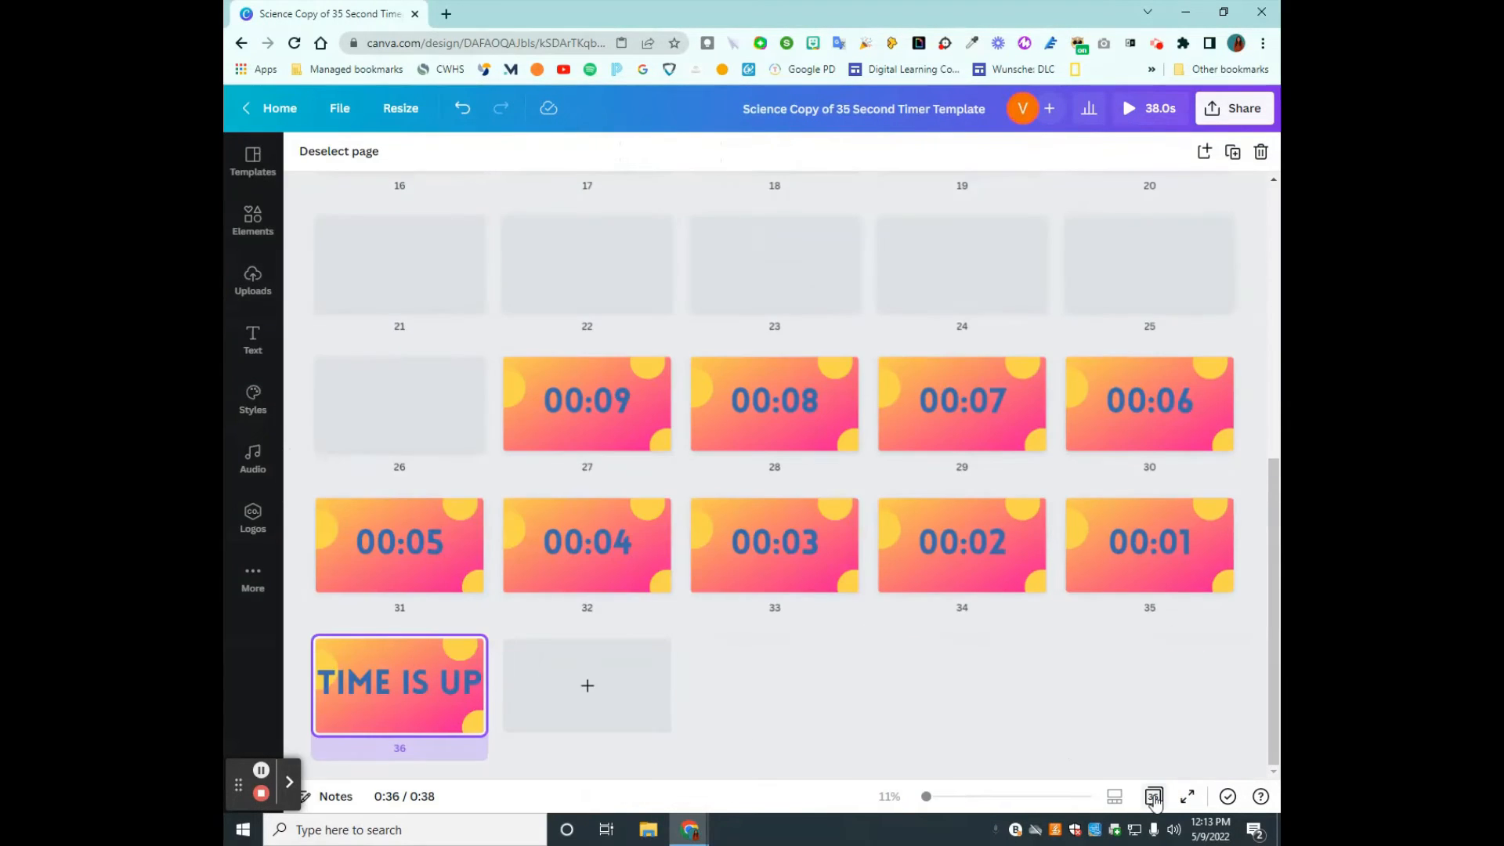
pyautogui.scroll(7, 623, 627)
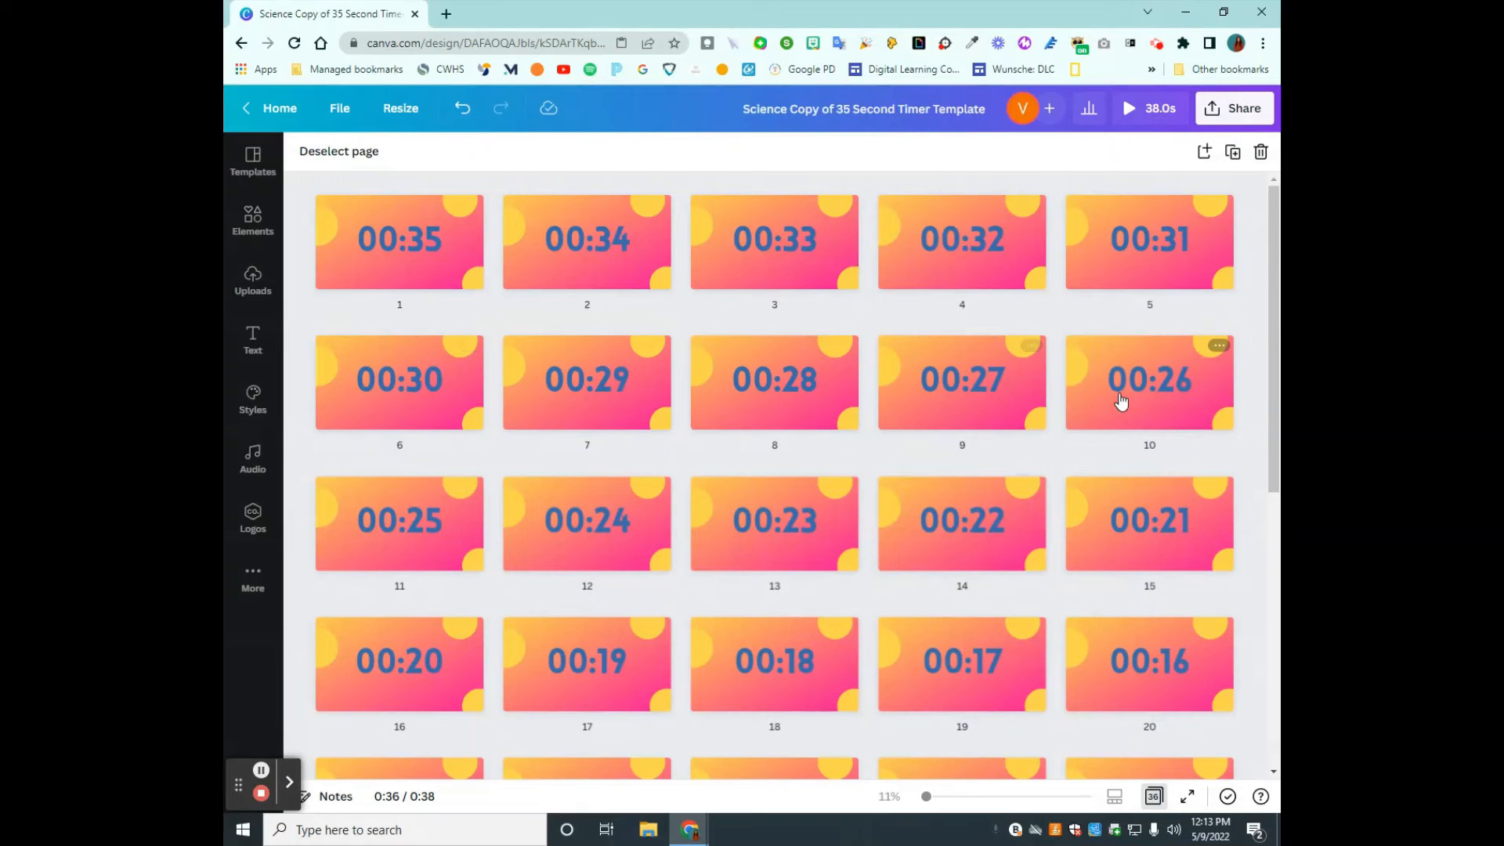
pyautogui.scroll(-7, 764, 603)
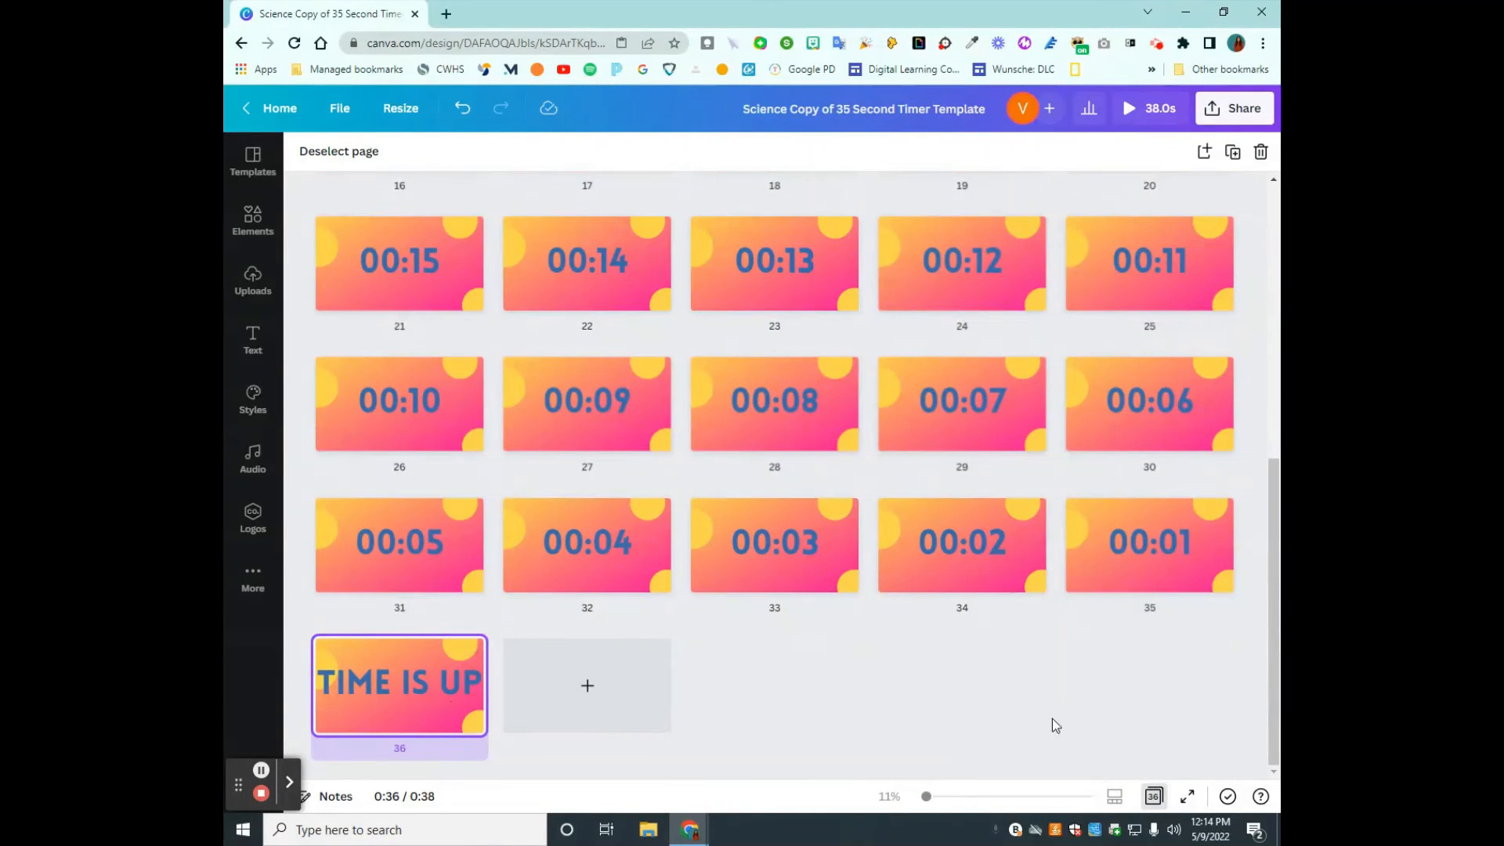
pyautogui.click(1150, 796)
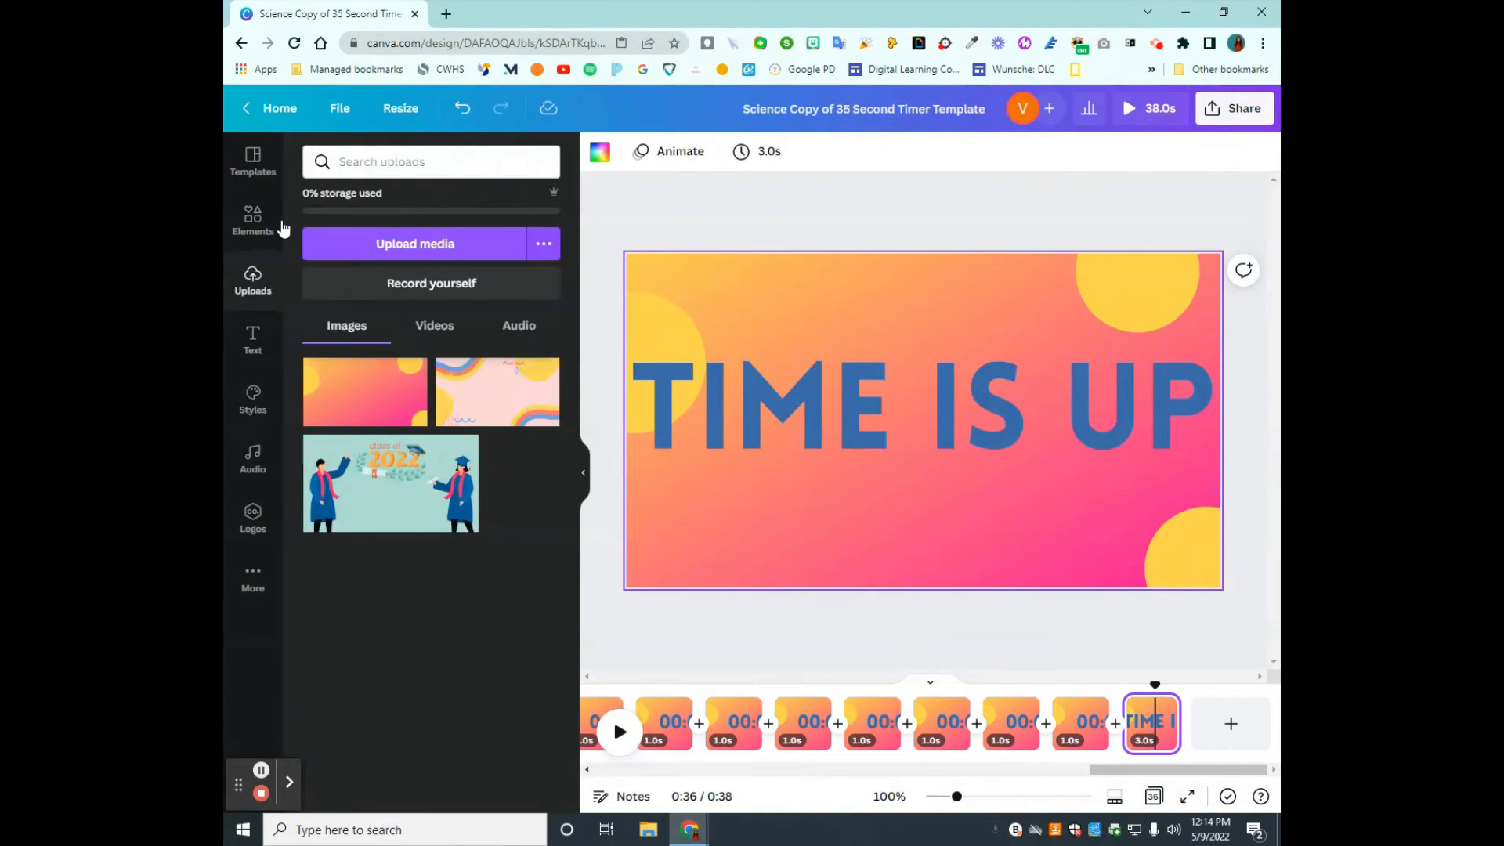
# - Add the recently used confetti sticker to the TIME IS UP page, enlarge it beyond the page width and position it along the upper edge
pyautogui.click(252, 221)
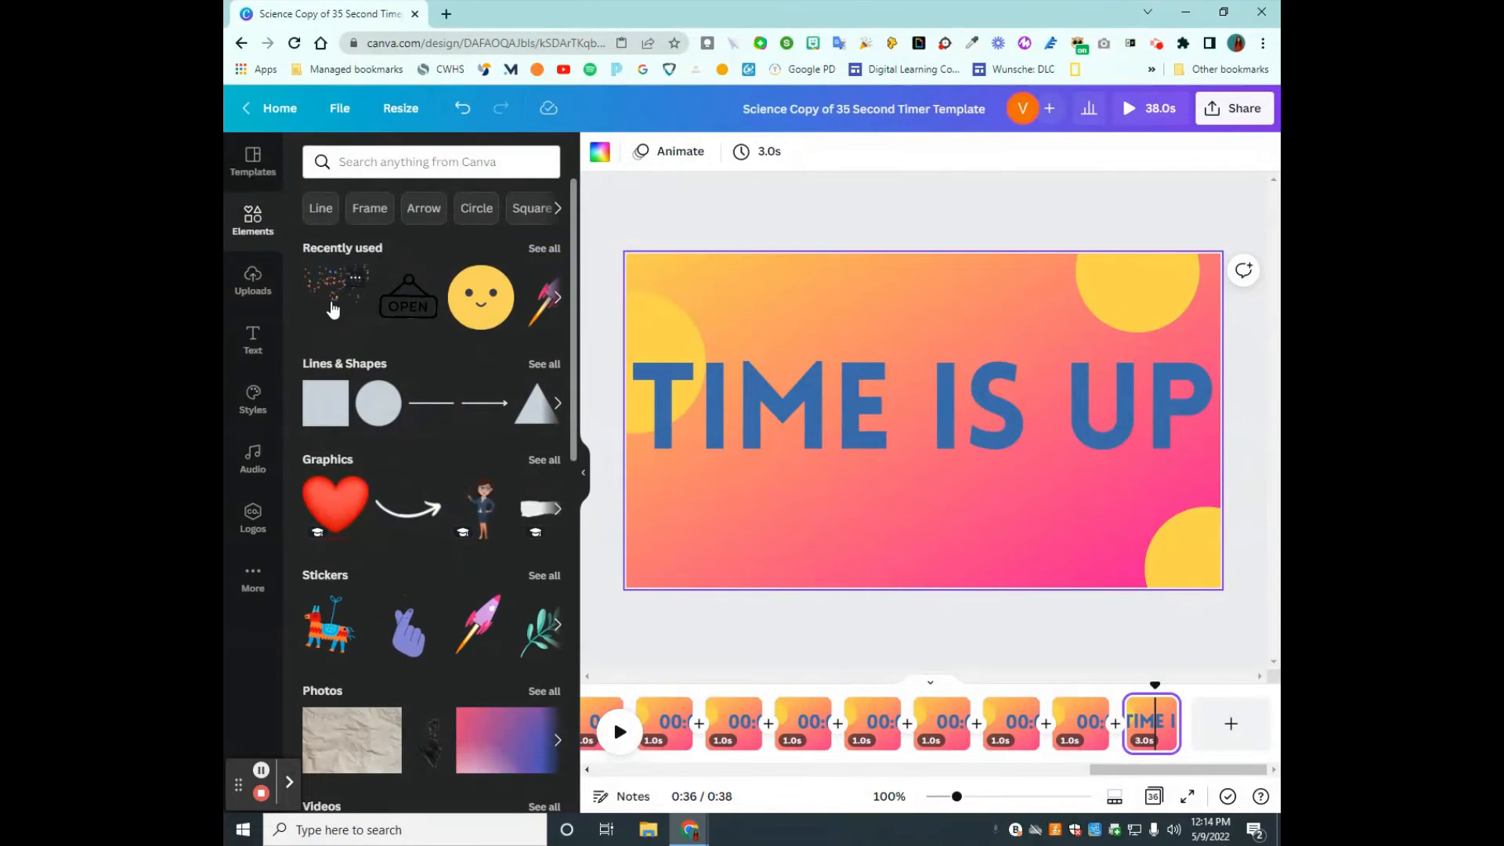
pyautogui.click(333, 310)
pyautogui.moveTo(884, 450); pyautogui.dragTo(675, 339)
pyautogui.moveTo(849, 341); pyautogui.dragTo(1208, 701)
pyautogui.moveTo(981, 558); pyautogui.dragTo(937, 269)
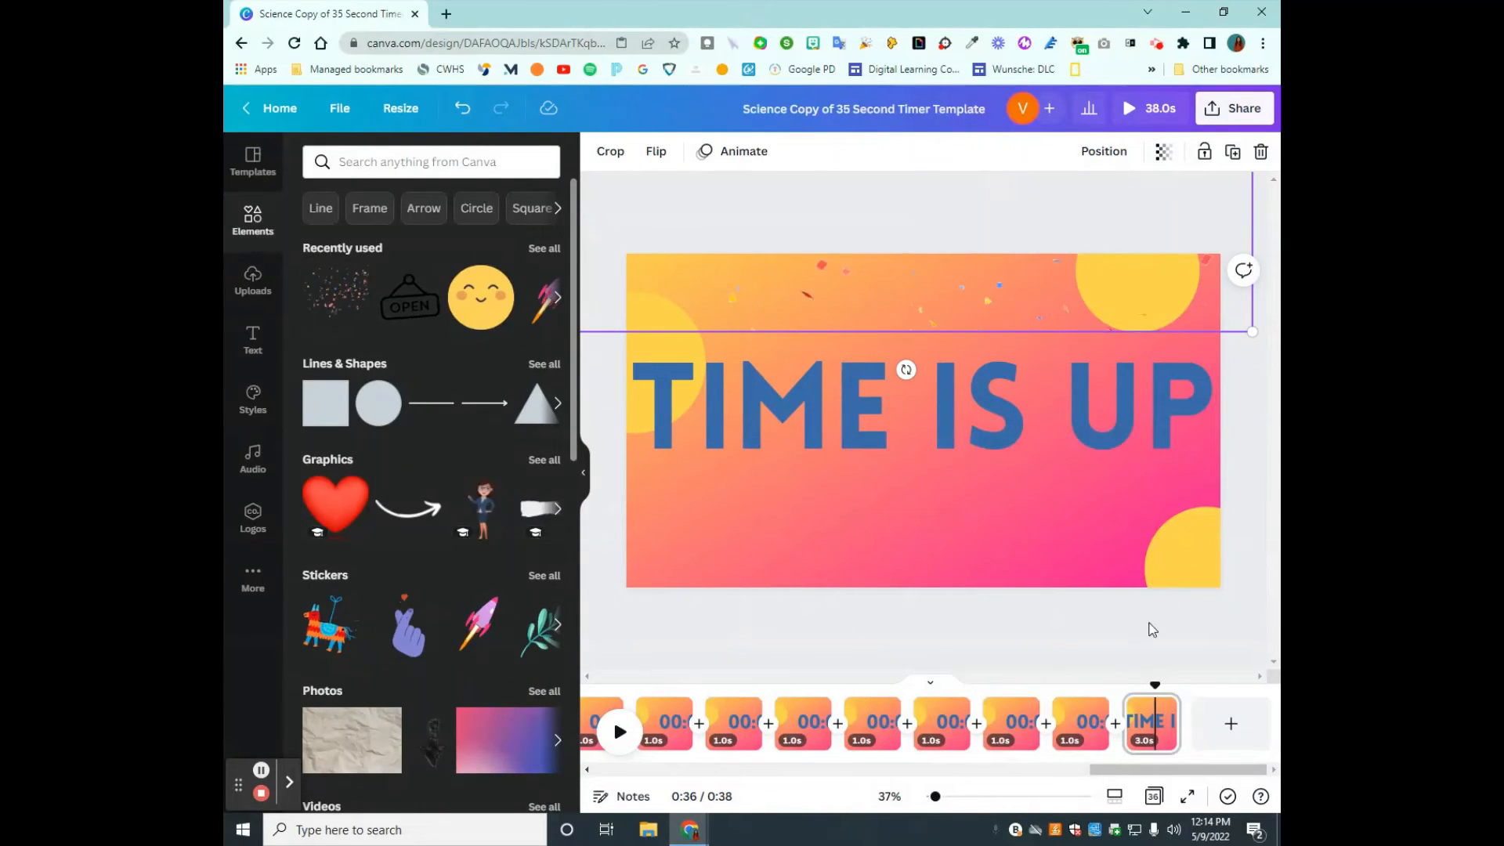
pyautogui.click(1148, 649)
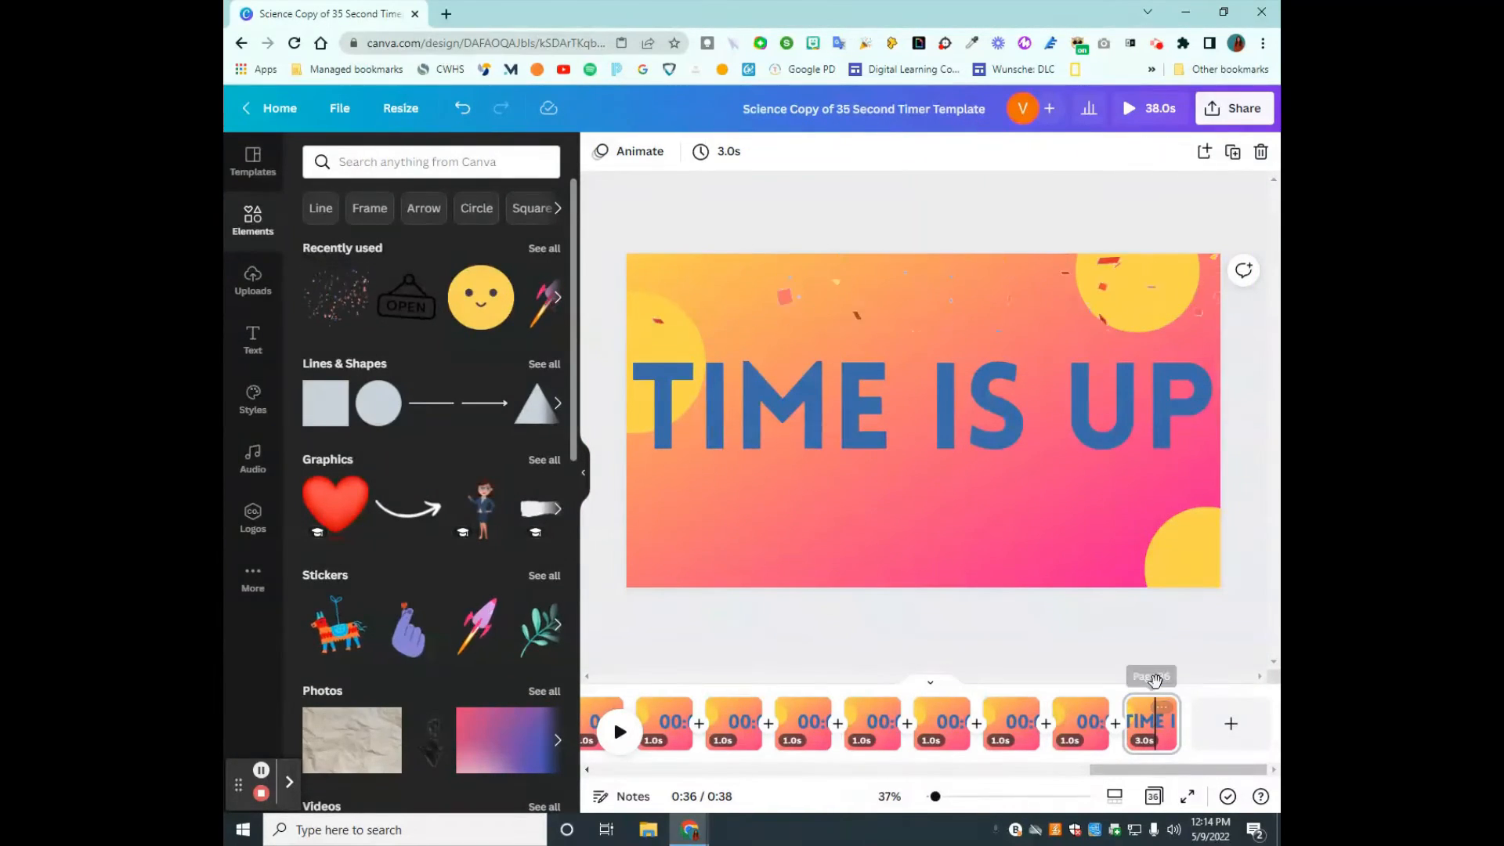
# - Move the playhead to the start of the TIME IS UP page and open the audio library
pyautogui.moveTo(1156, 688)
pyautogui.mouseDown()
pyautogui.moveTo(1122, 698)
pyautogui.moveTo(1135, 704)
pyautogui.moveTo(1126, 690)
pyautogui.mouseUp()
pyautogui.click(1135, 705)
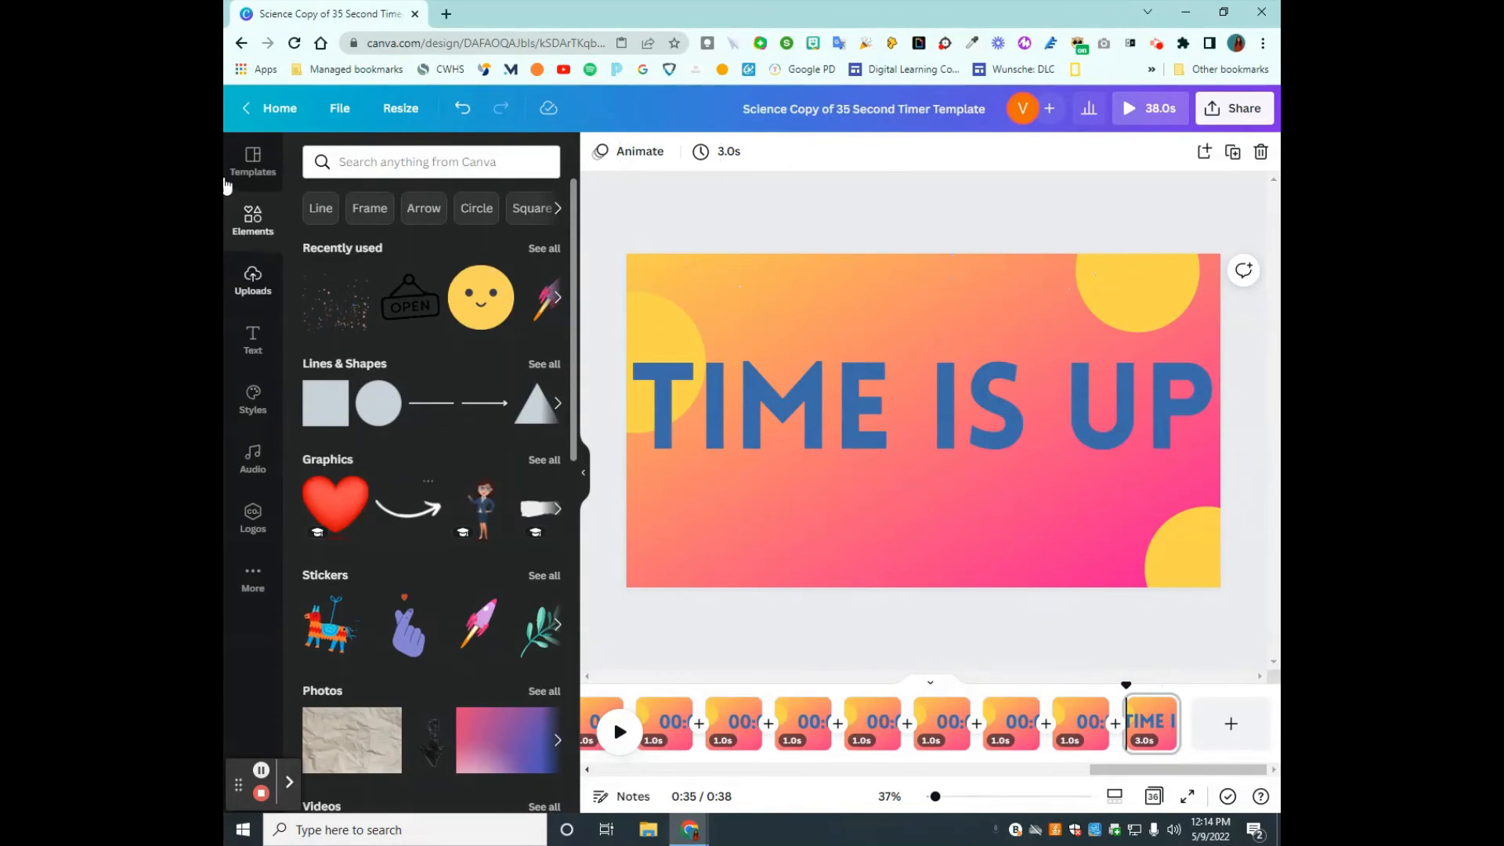
pyautogui.click(249, 580)
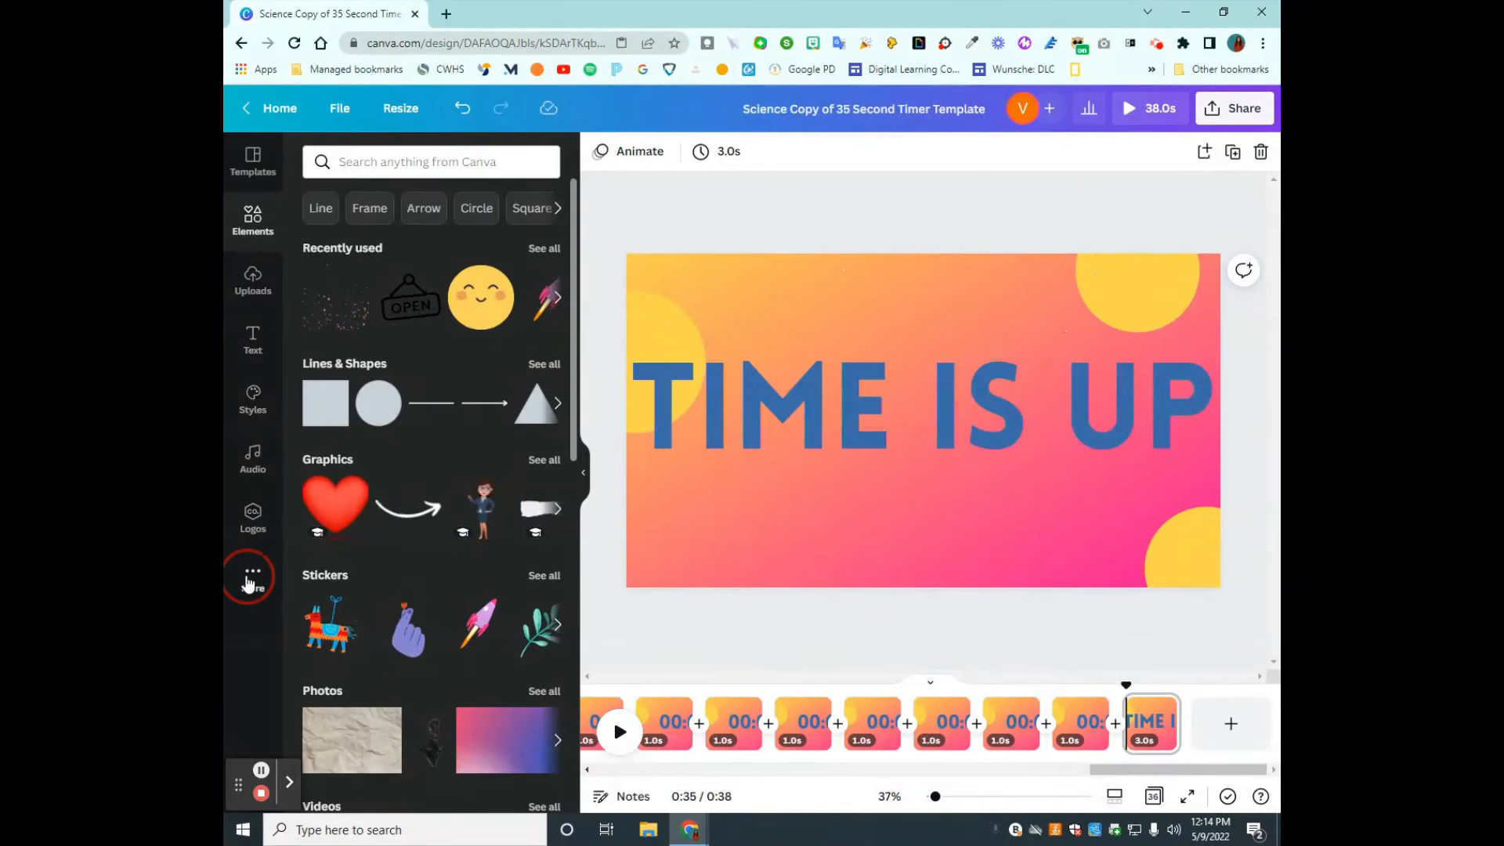
pyautogui.click(244, 441)
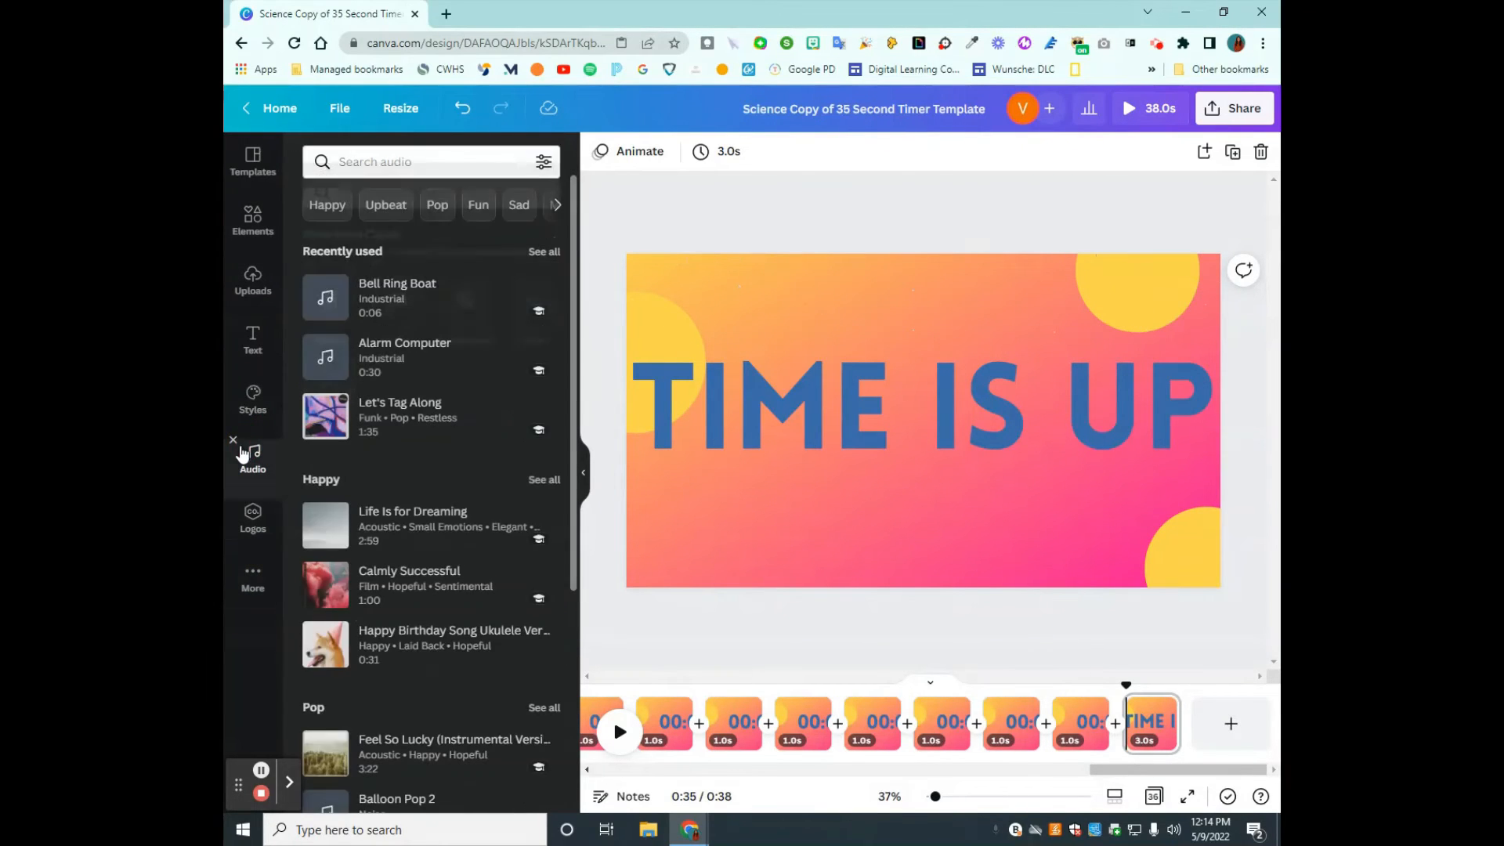
# - Remove Audio from the quick-access apps and restore it from the additional Canva apps
pyautogui.click(234, 441)
pyautogui.click(246, 517)
pyautogui.click(396, 298)
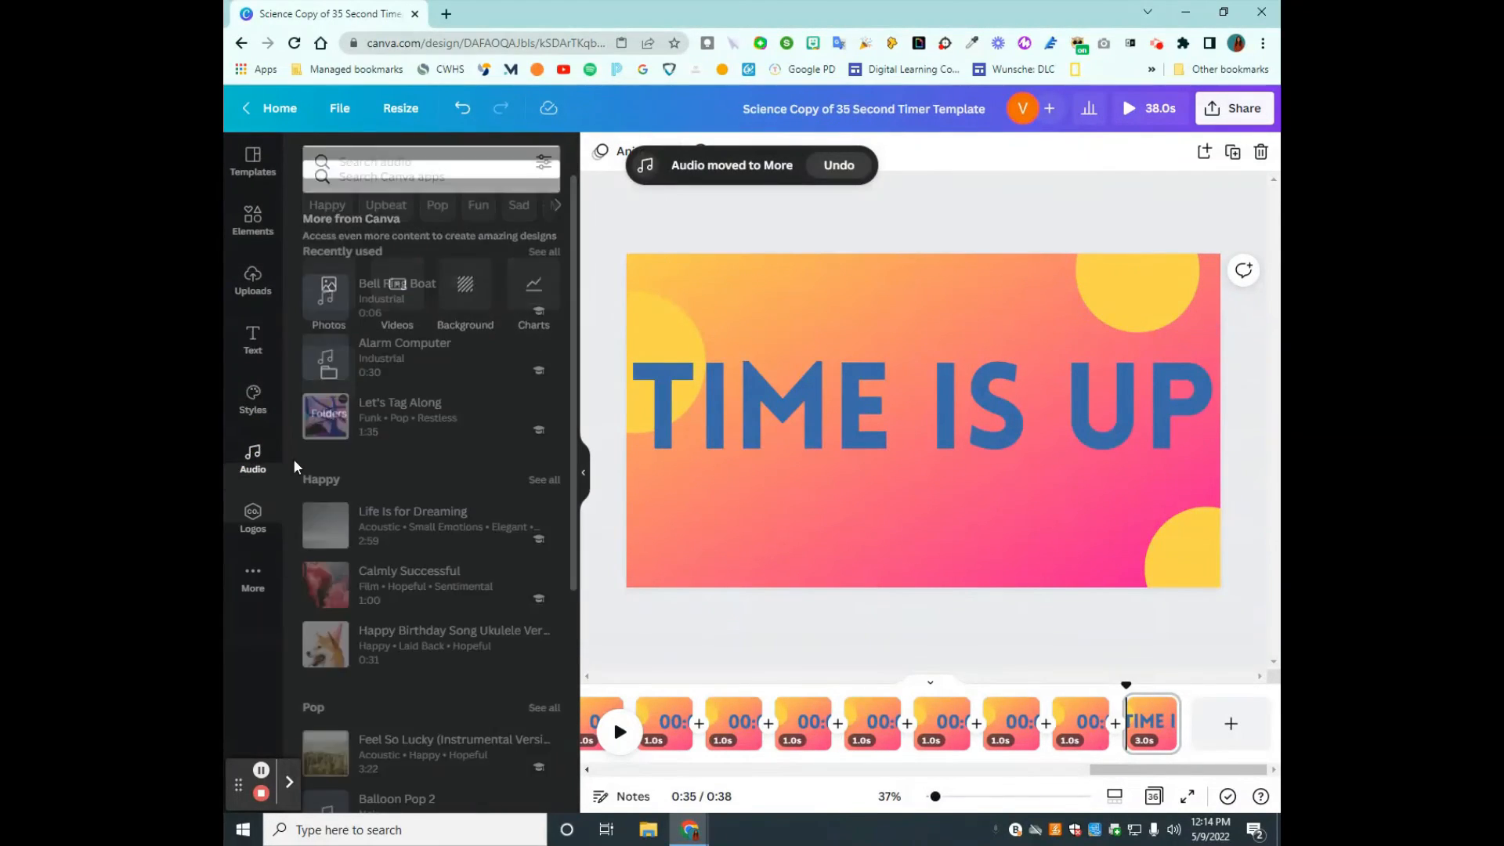
# - Add the Bell Ring Boat sound to the timeline beneath the TIME IS UP page
pyautogui.click(389, 161)
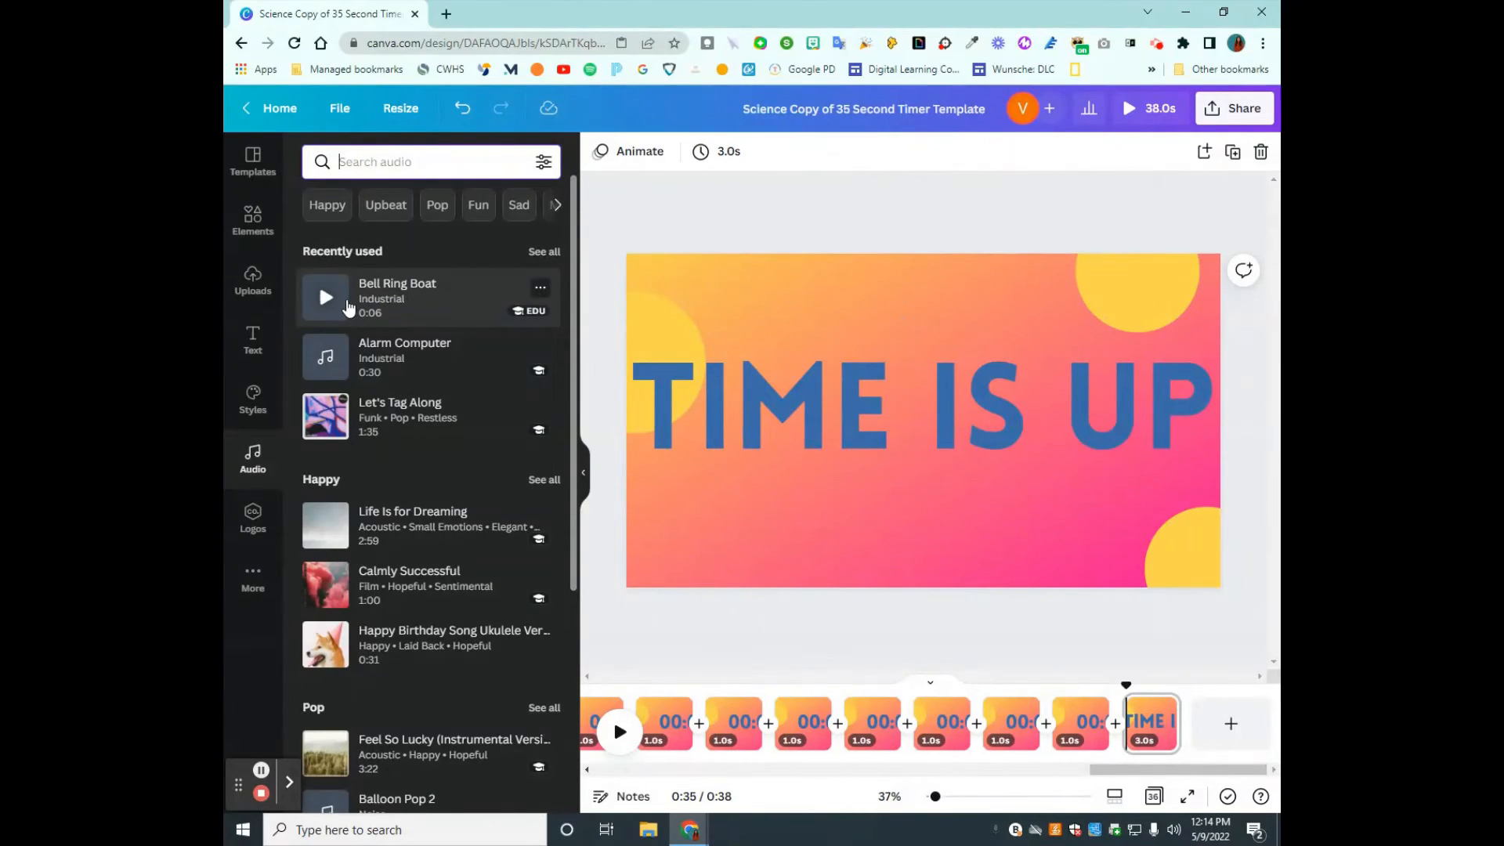
pyautogui.click(339, 303)
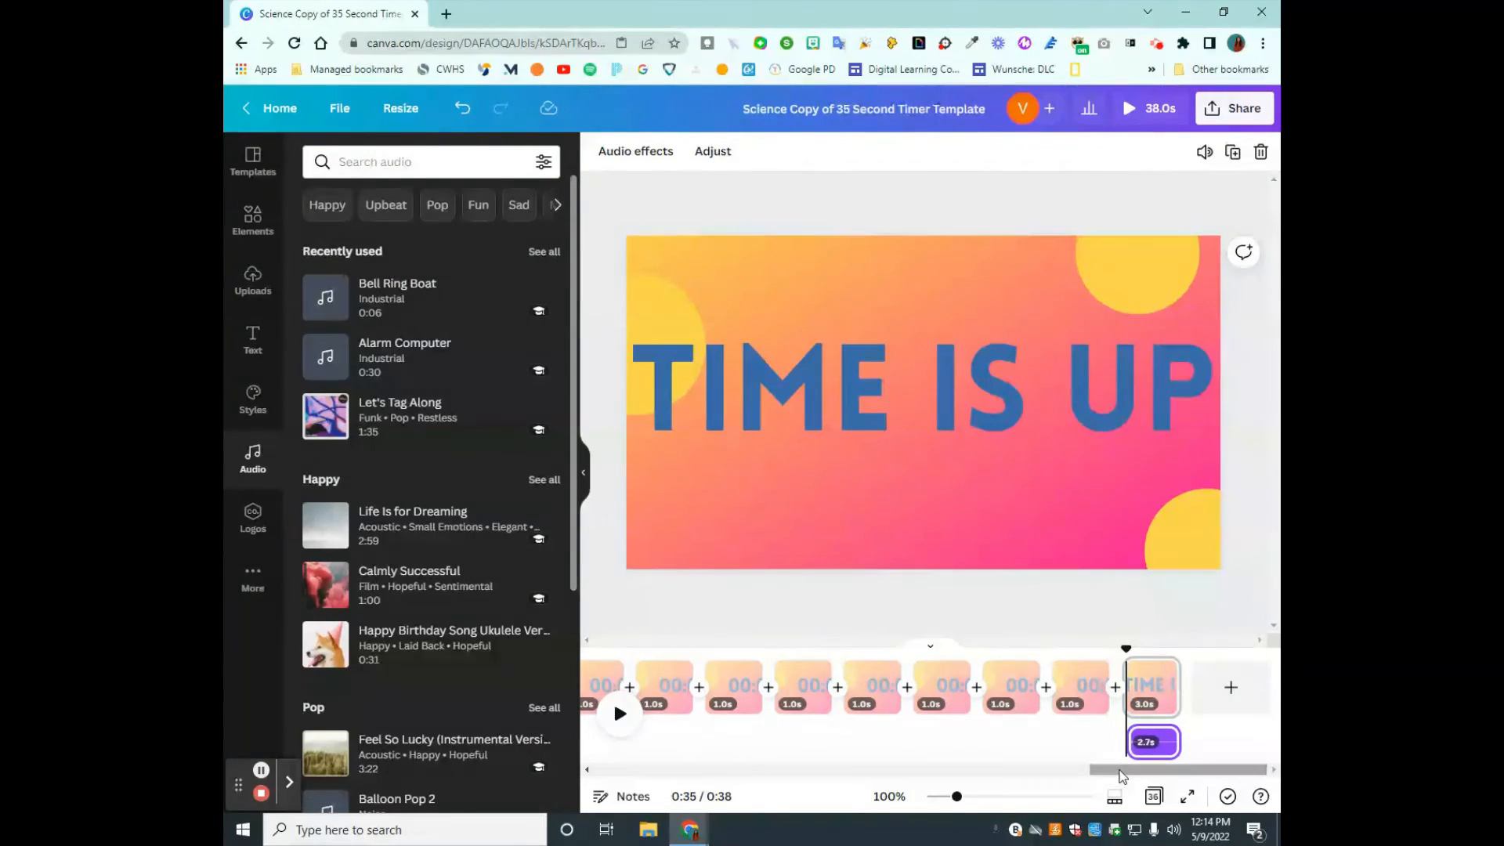
pyautogui.click(1140, 606)
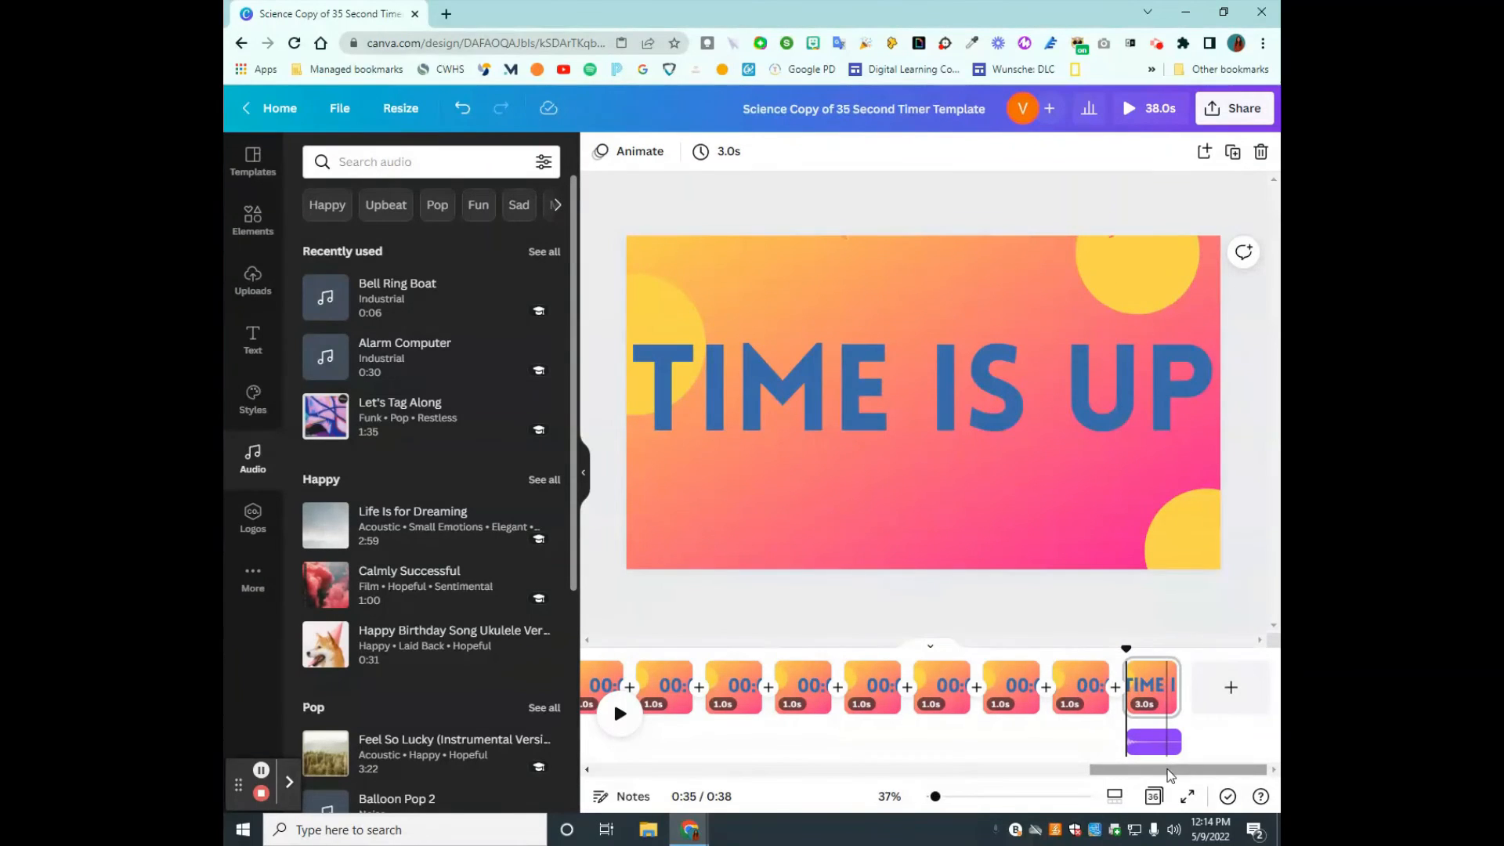
# - Preview the timer video from the 00:35 page, skip ahead to the TIME IS UP ending, and close the preview
pyautogui.moveTo(1170, 776); pyautogui.dragTo(633, 787)
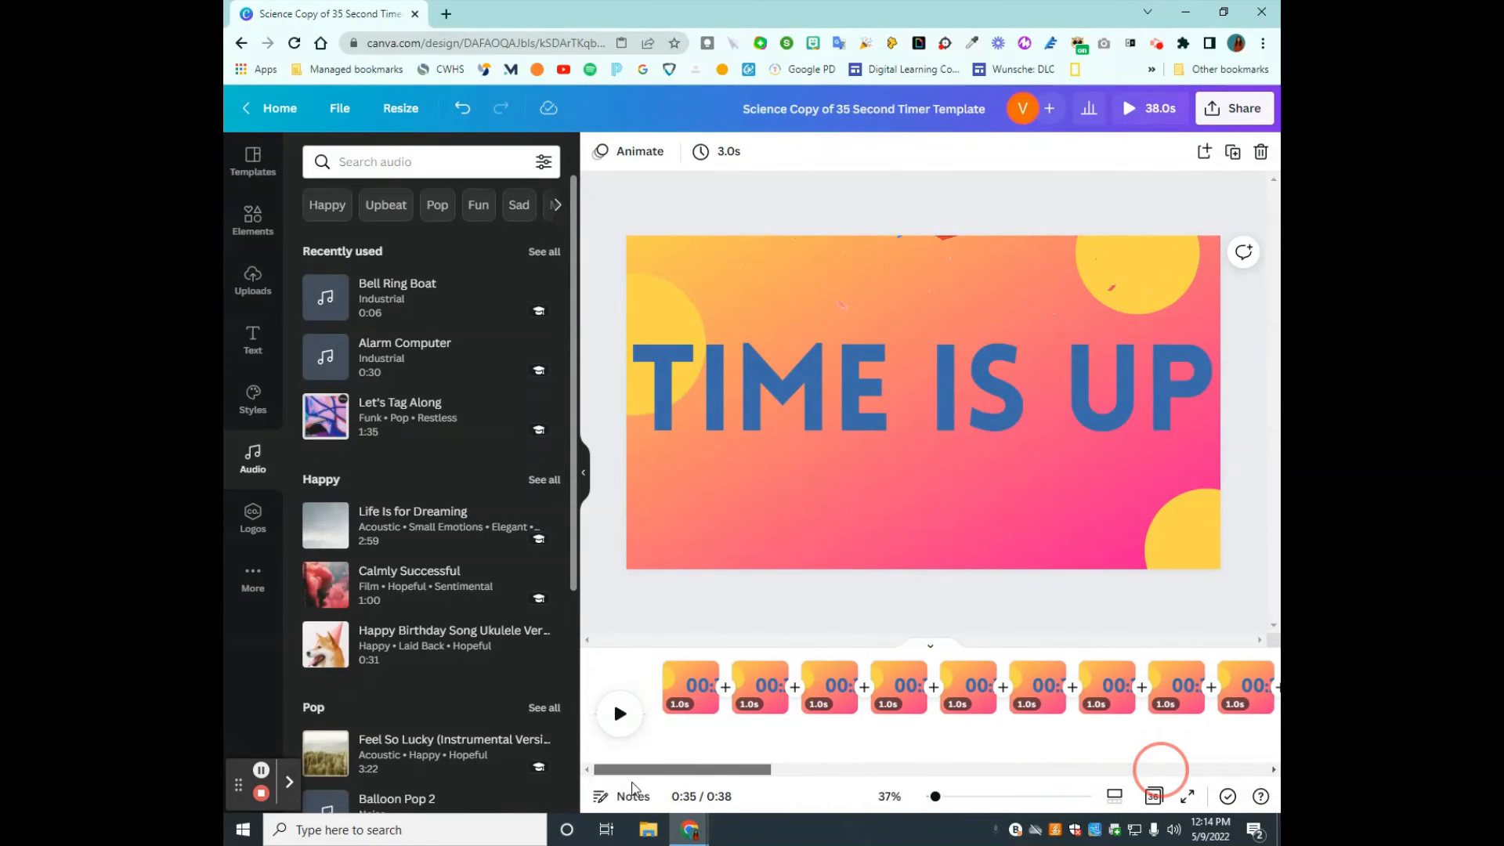
pyautogui.click(691, 690)
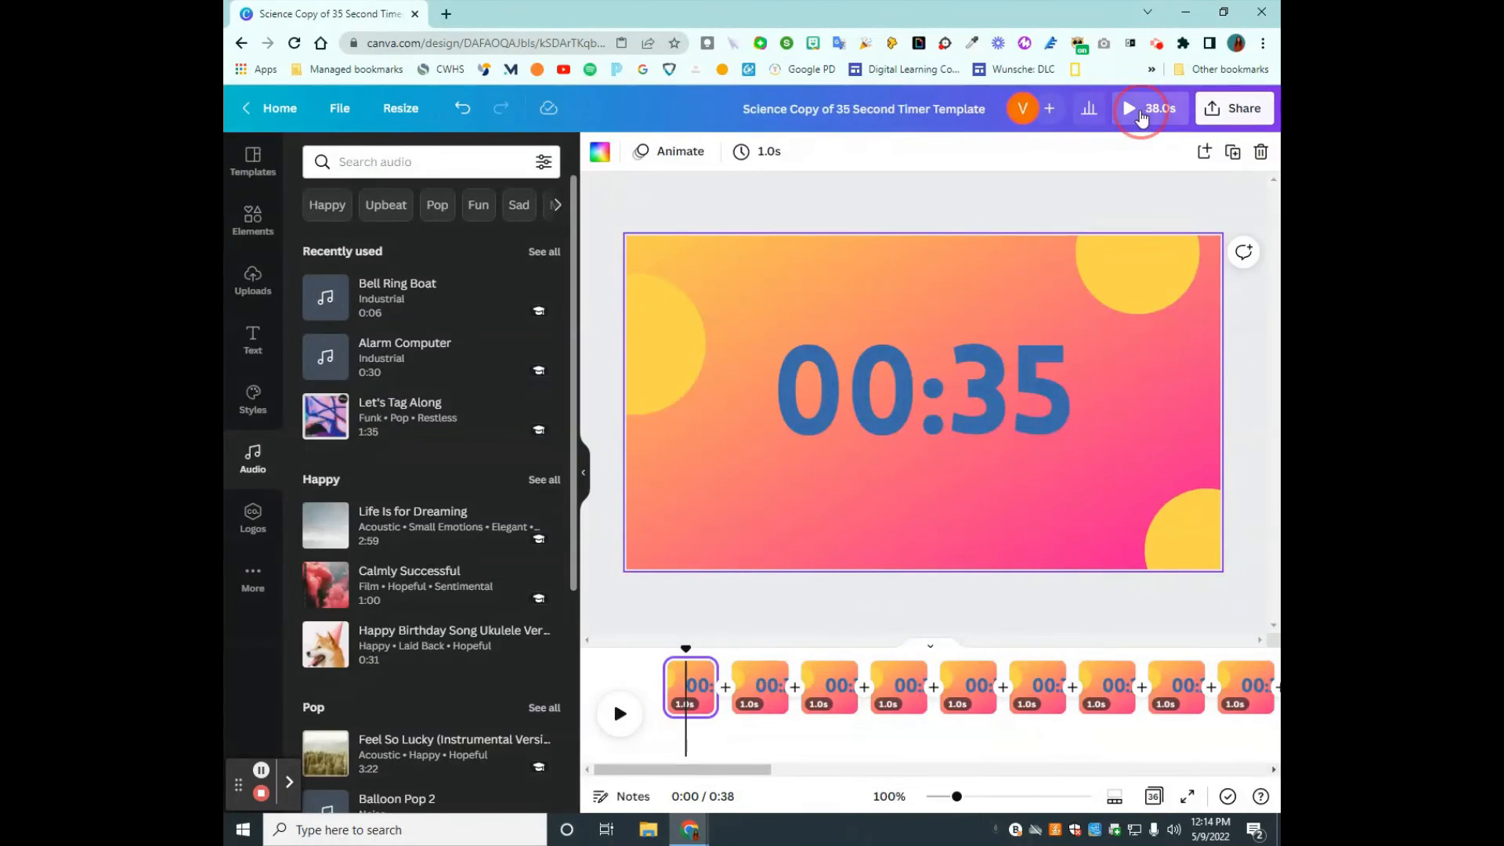
pyautogui.click(1142, 109)
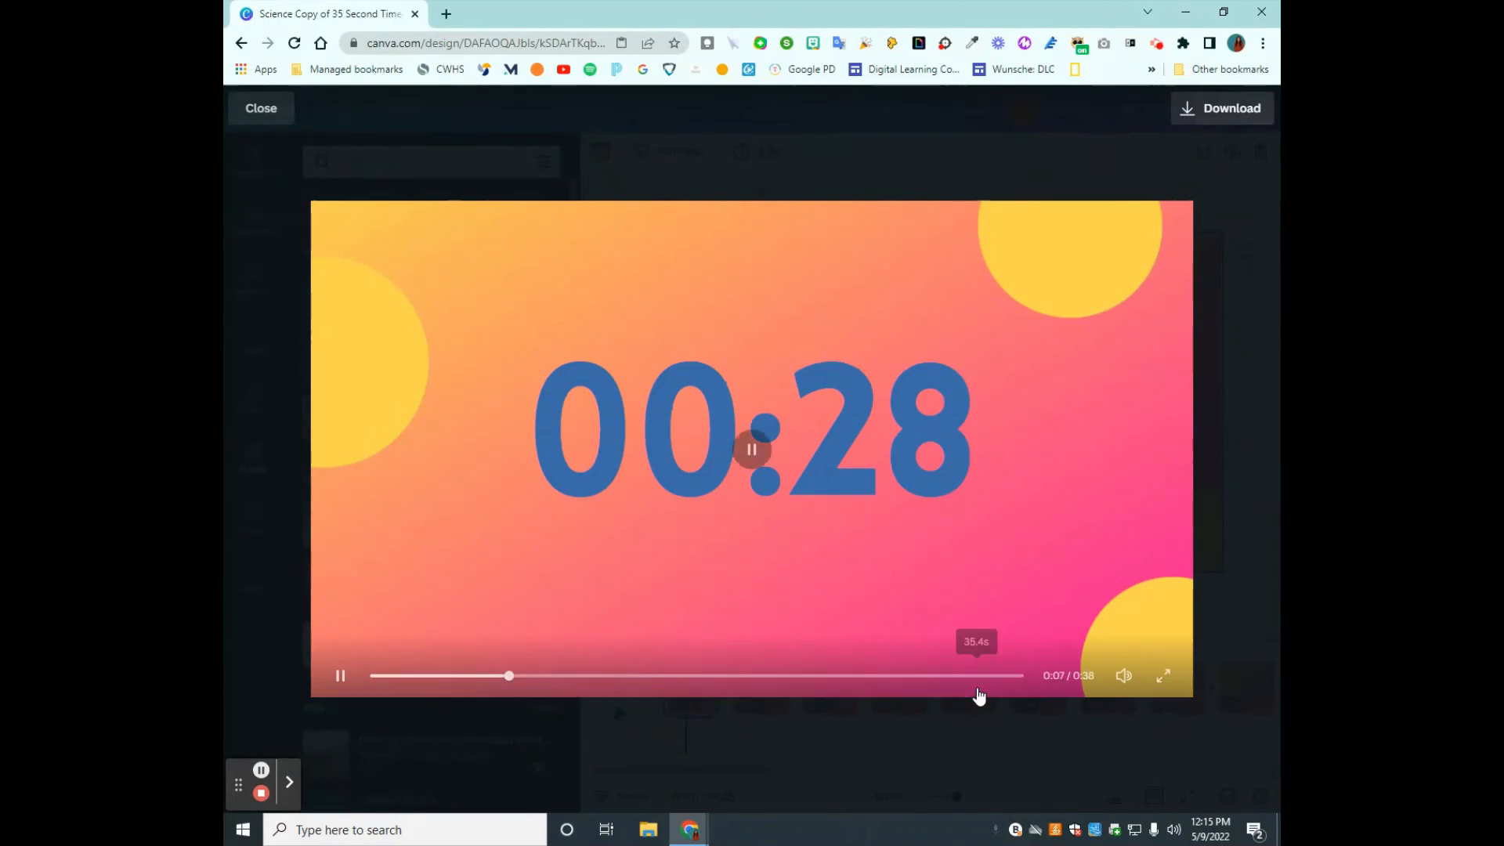
pyautogui.moveTo(966, 678)
pyautogui.mouseDown()
pyautogui.moveTo(984, 679)
pyautogui.moveTo(947, 678)
pyautogui.mouseUp()
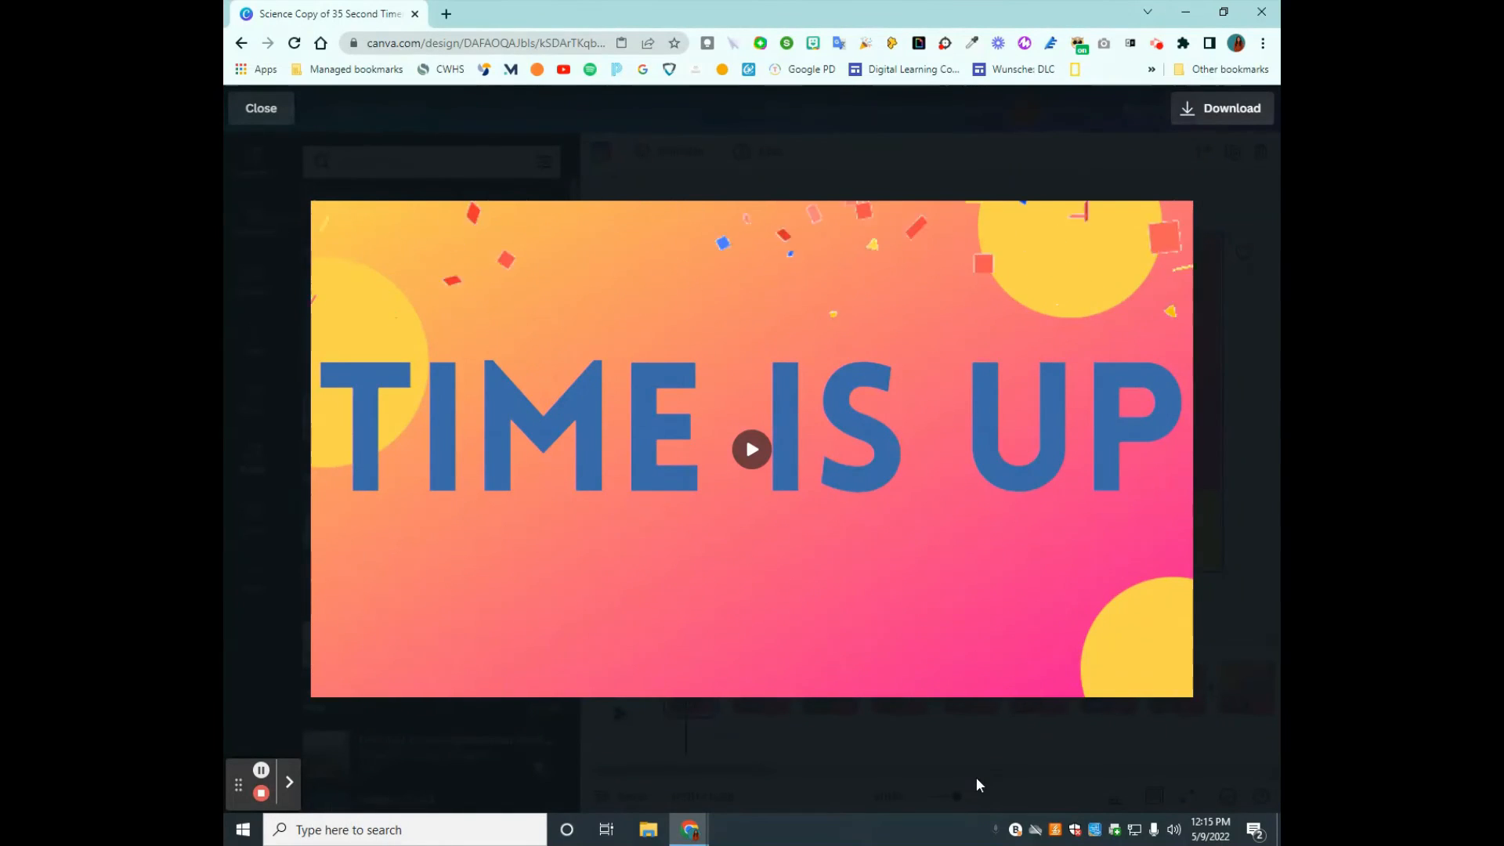
pyautogui.click(995, 750)
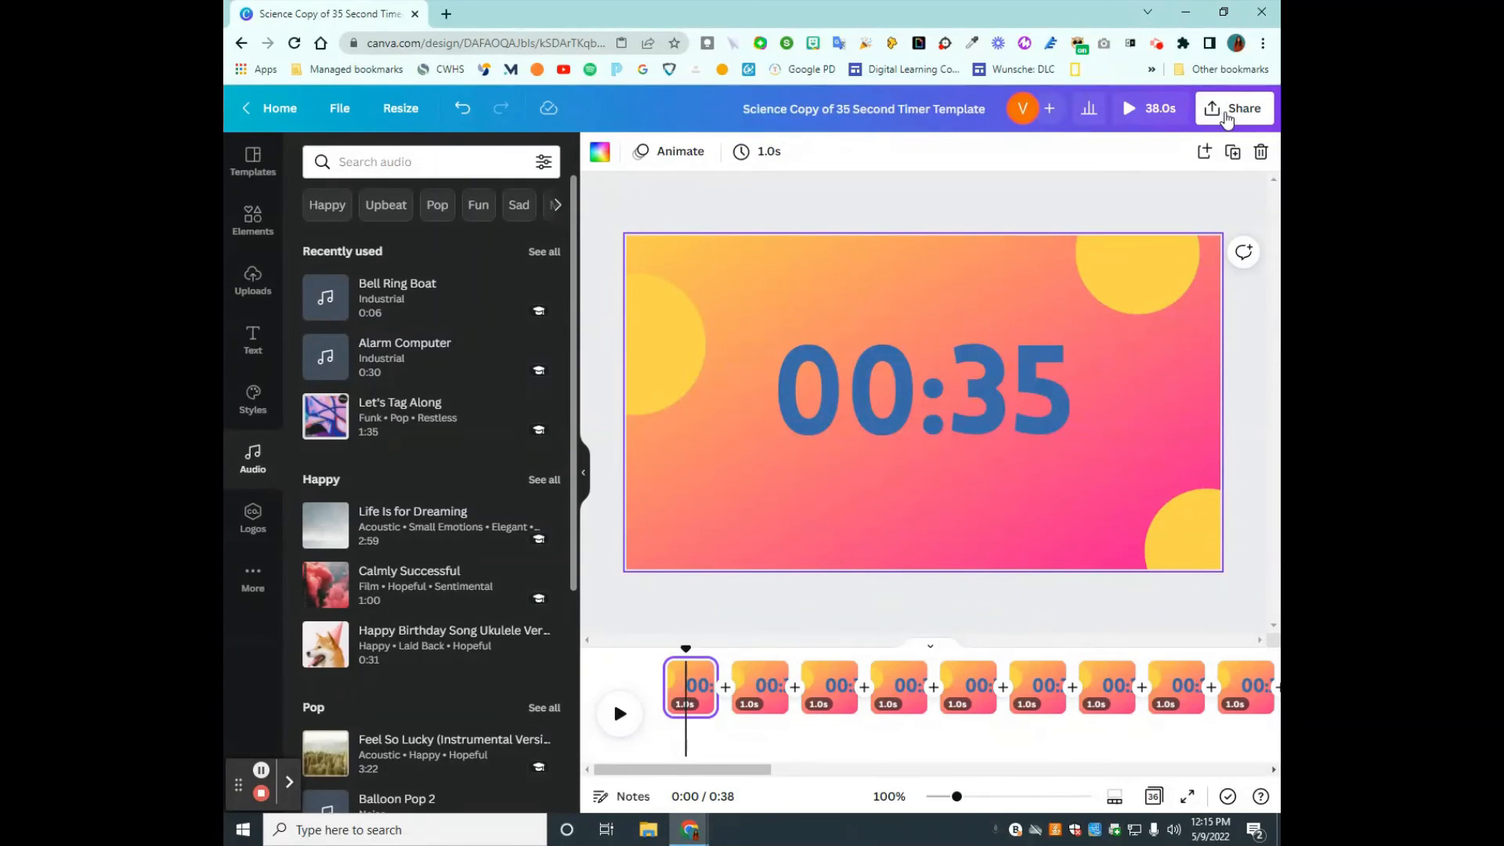
# - Download all 36 pages of the timer as an MP4 video
pyautogui.click(1227, 118)
pyautogui.click(1129, 506)
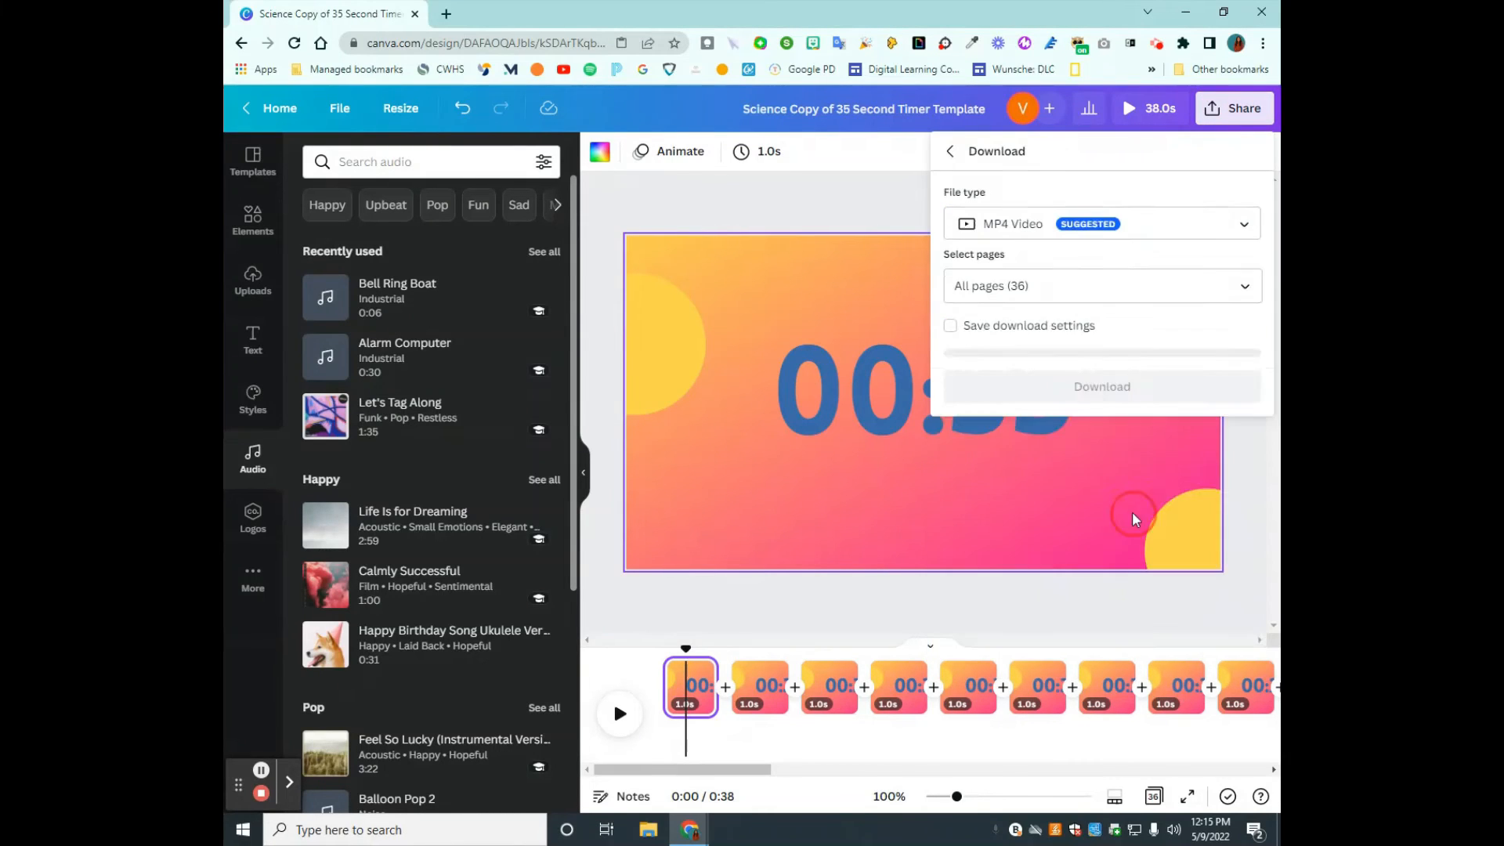
pyautogui.click(1116, 384)
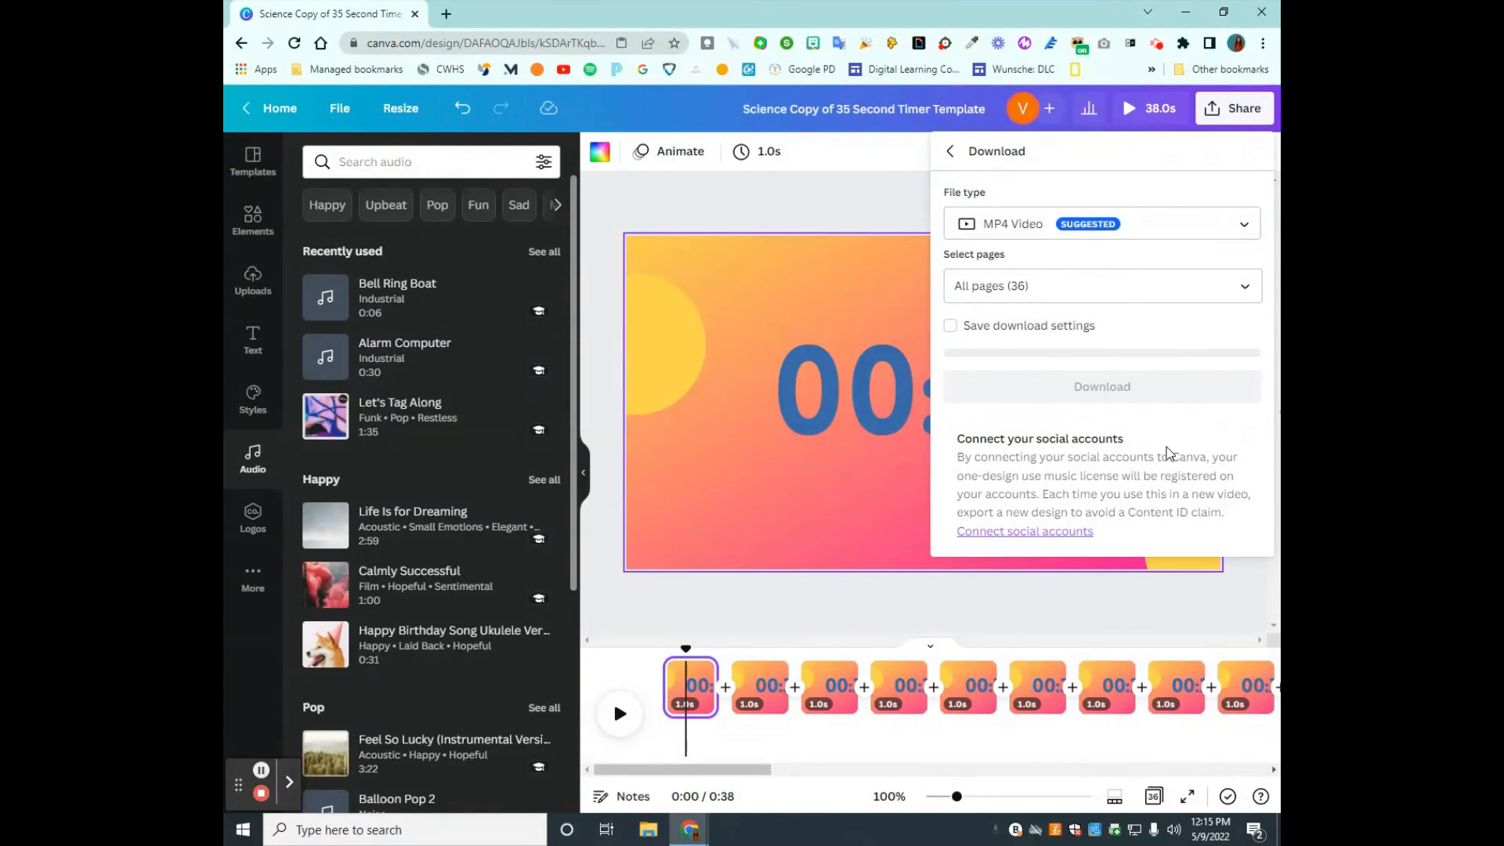